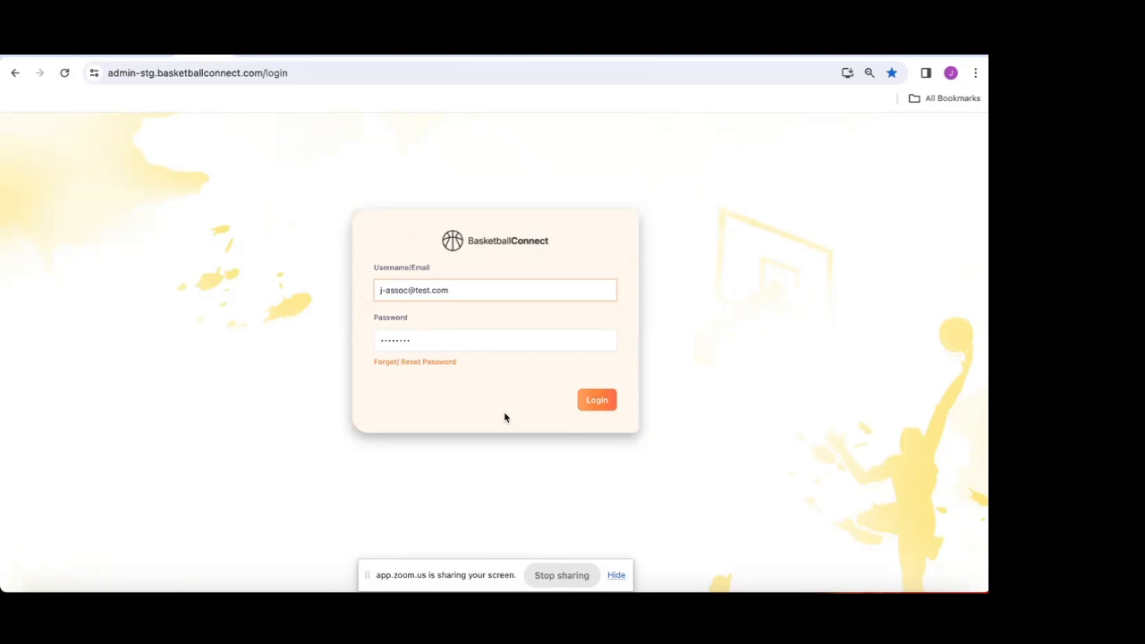
Log in to the admin site and submit the six-digit authenticator code for two-step verification
left_click(603, 399)
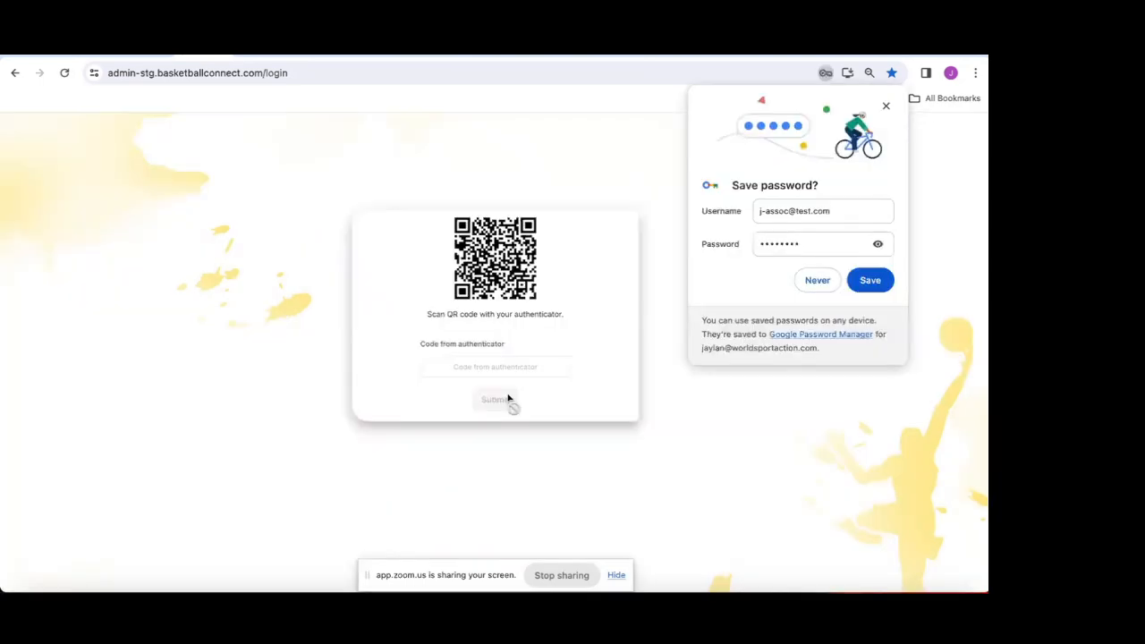
left_click(886, 107)
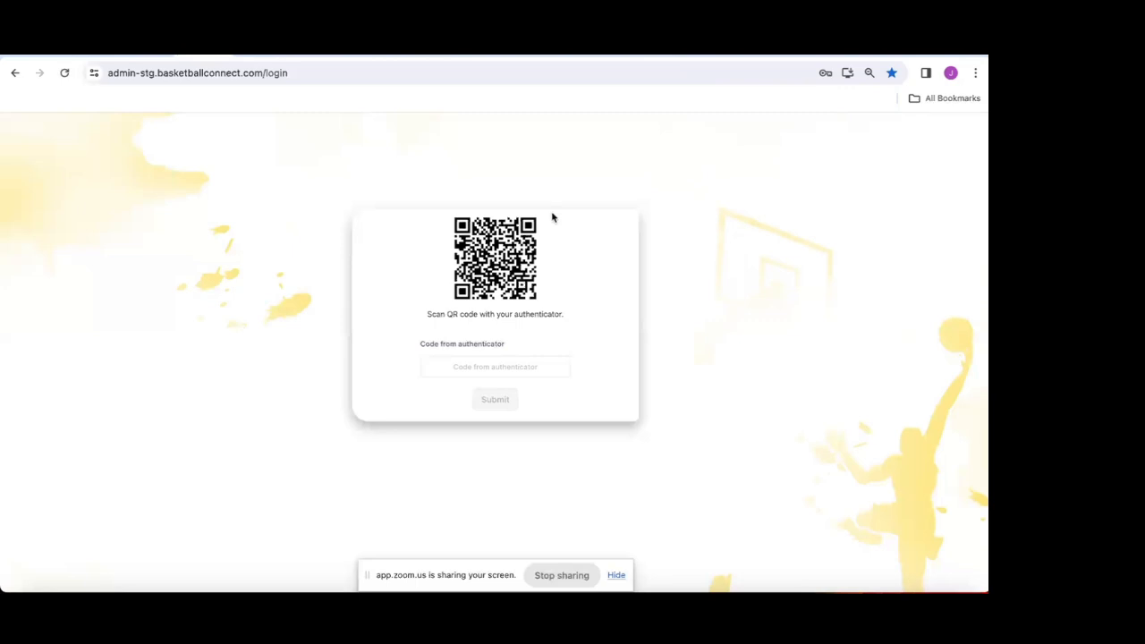
left_click(495, 369)
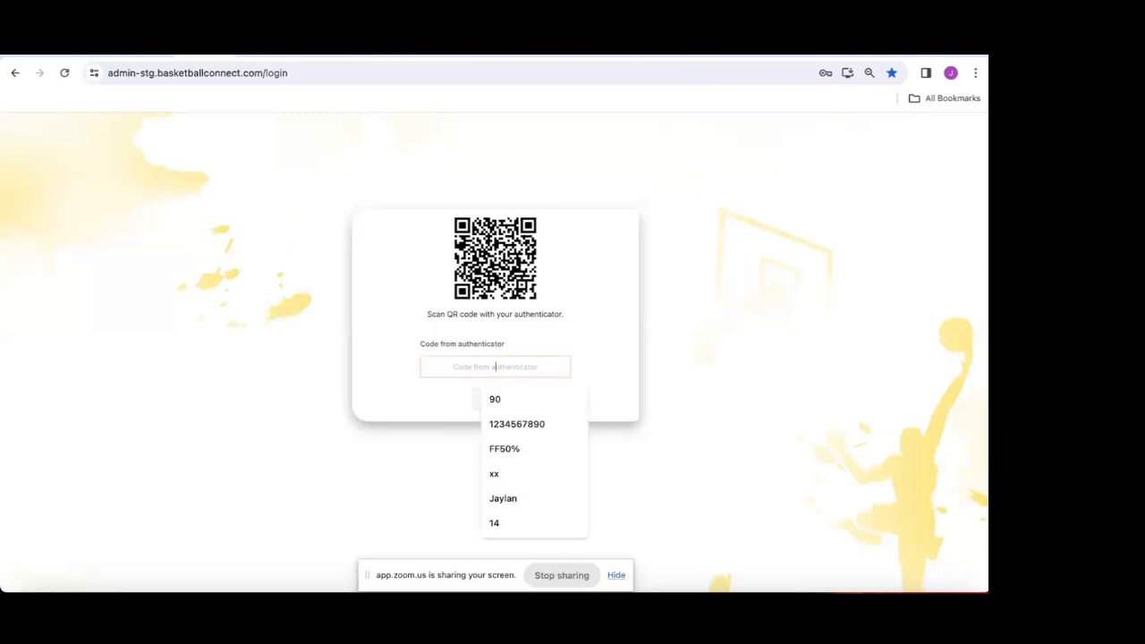
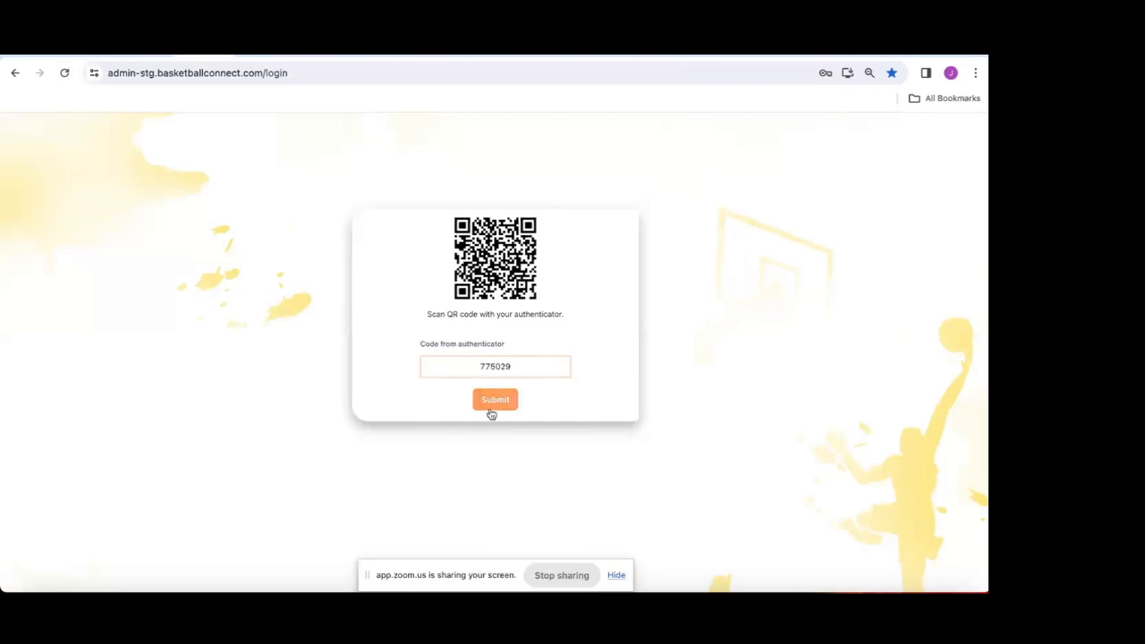
left_click(492, 405)
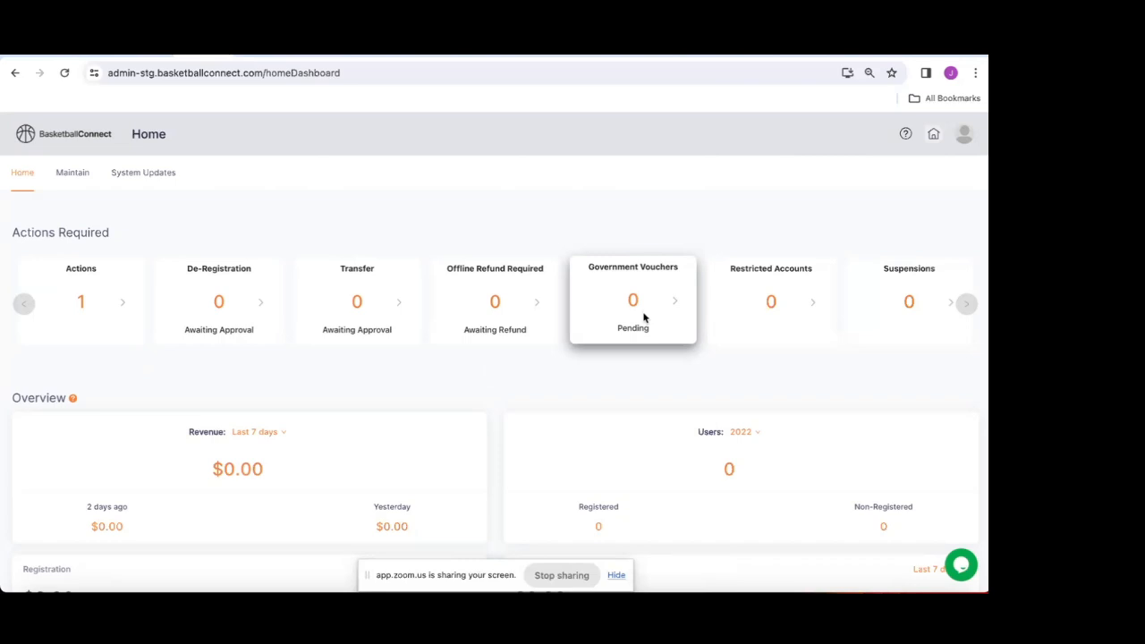
Scroll through the Home dashboard, checking the Revenue 'Last 7 days' date range choices and the Overview figures
scroll(643, 316, "down", 1)
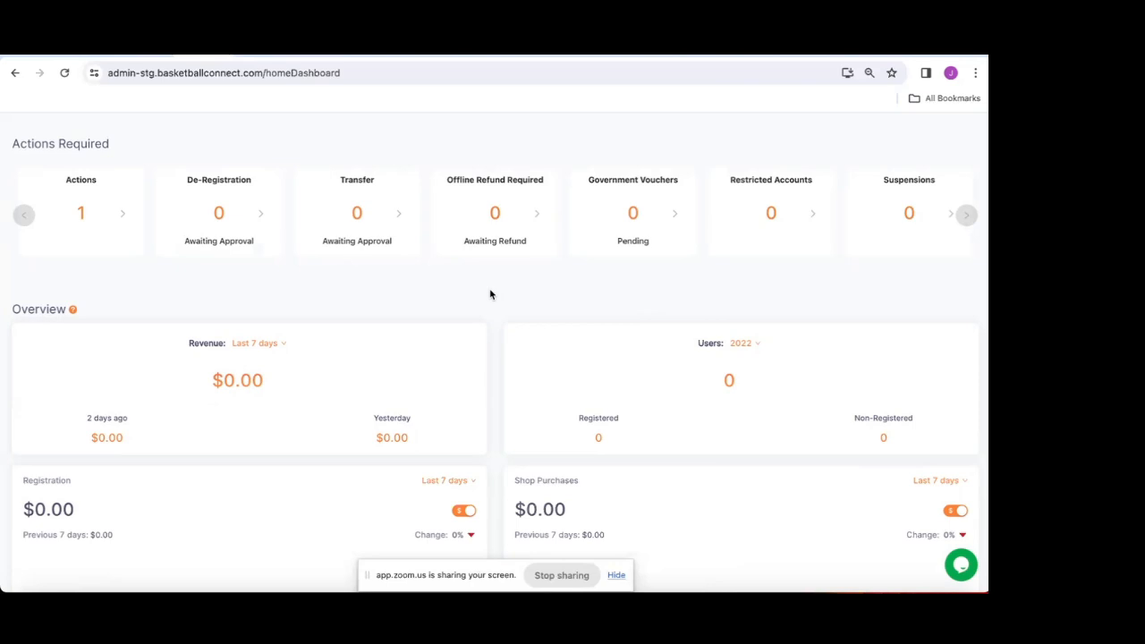
left_click(270, 343)
left_click(629, 307)
scroll(493, 330, "down", 1)
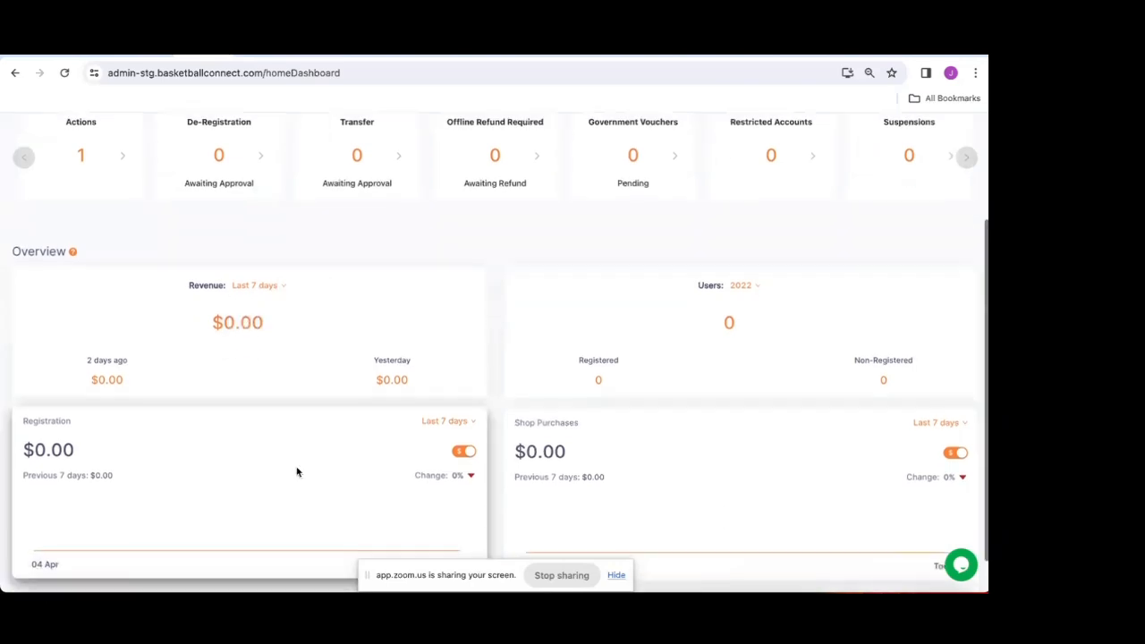
scroll(304, 433, "down", 1)
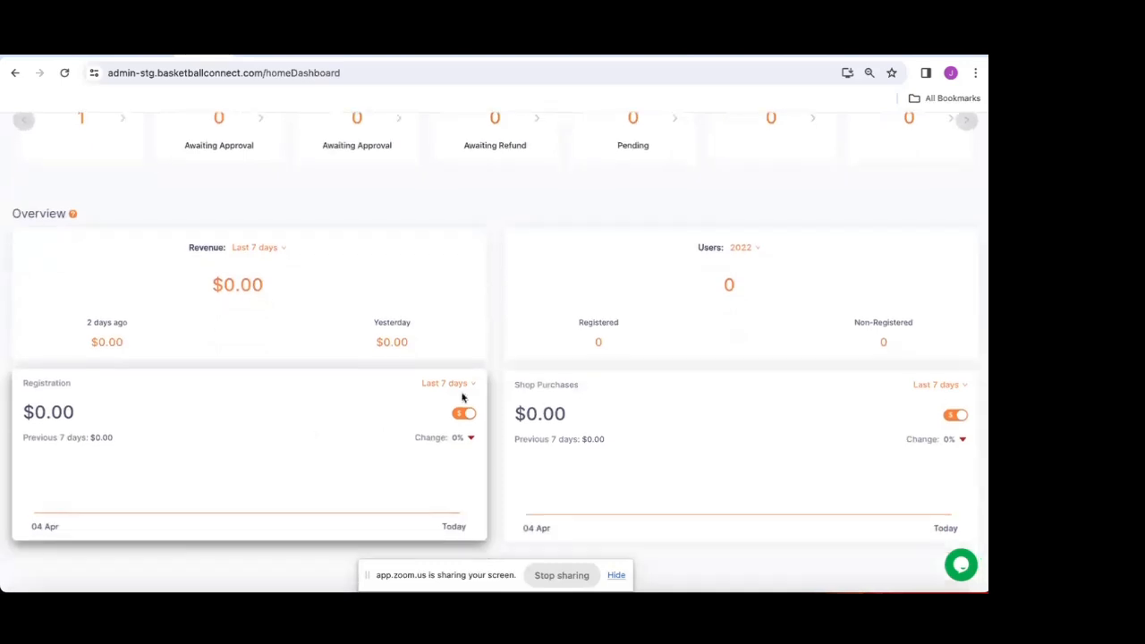
scroll(496, 360, "up", 1)
scroll(496, 361, "up", 2)
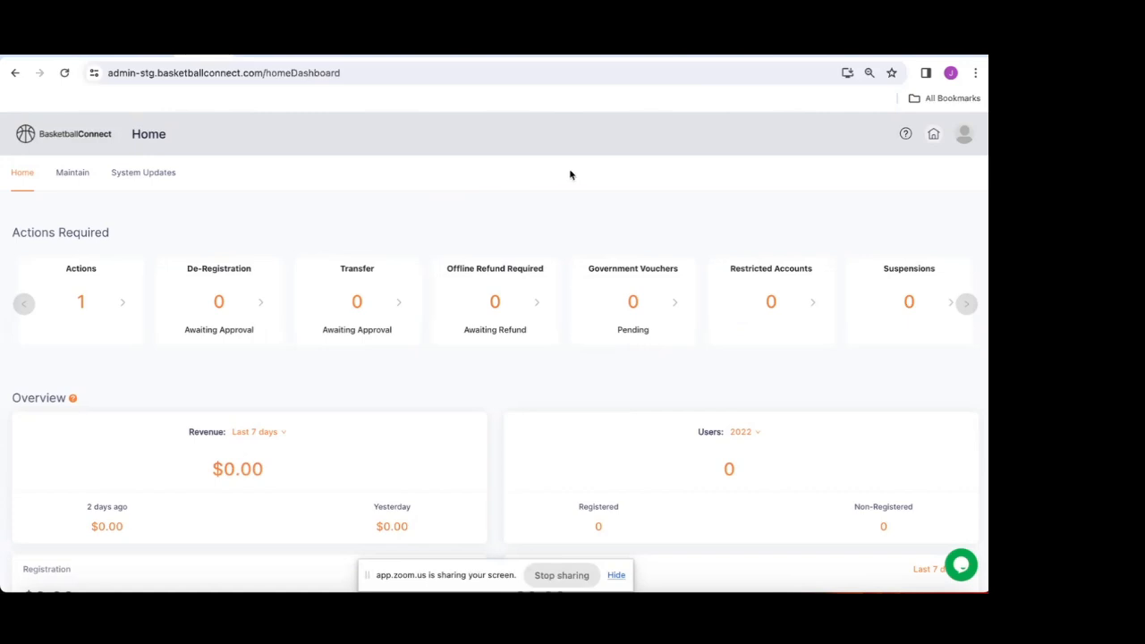
Show the app-switcher grid of modules from the header icon
left_click(935, 137)
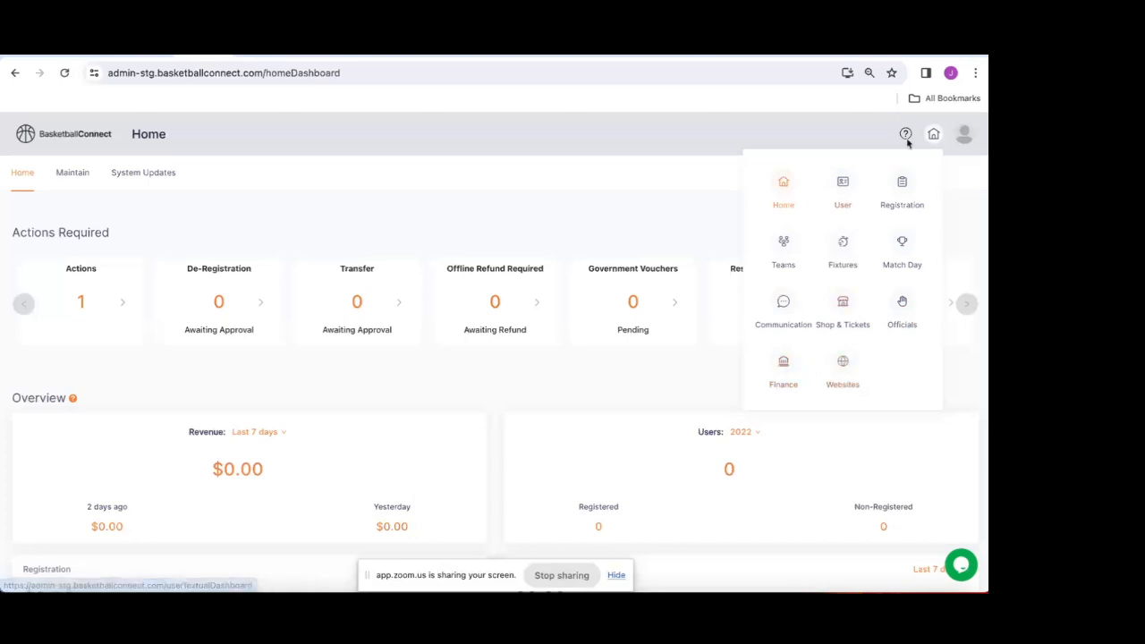
Choose User in the app grid to reach the User Profile dashboard
left_click(934, 136)
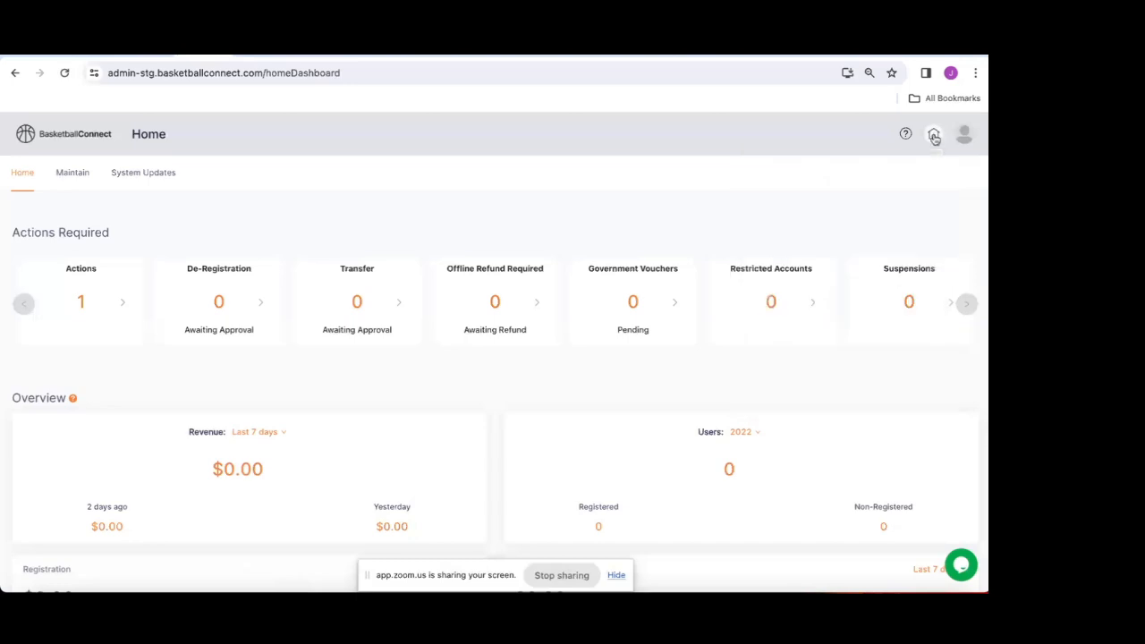
left_click(935, 135)
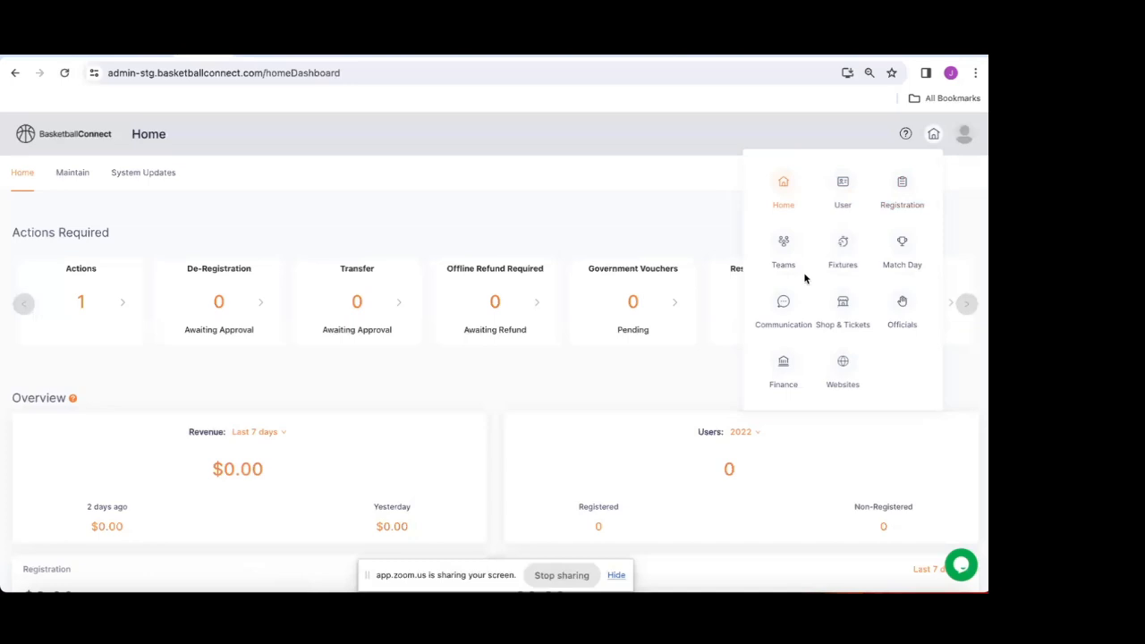
left_click(843, 185)
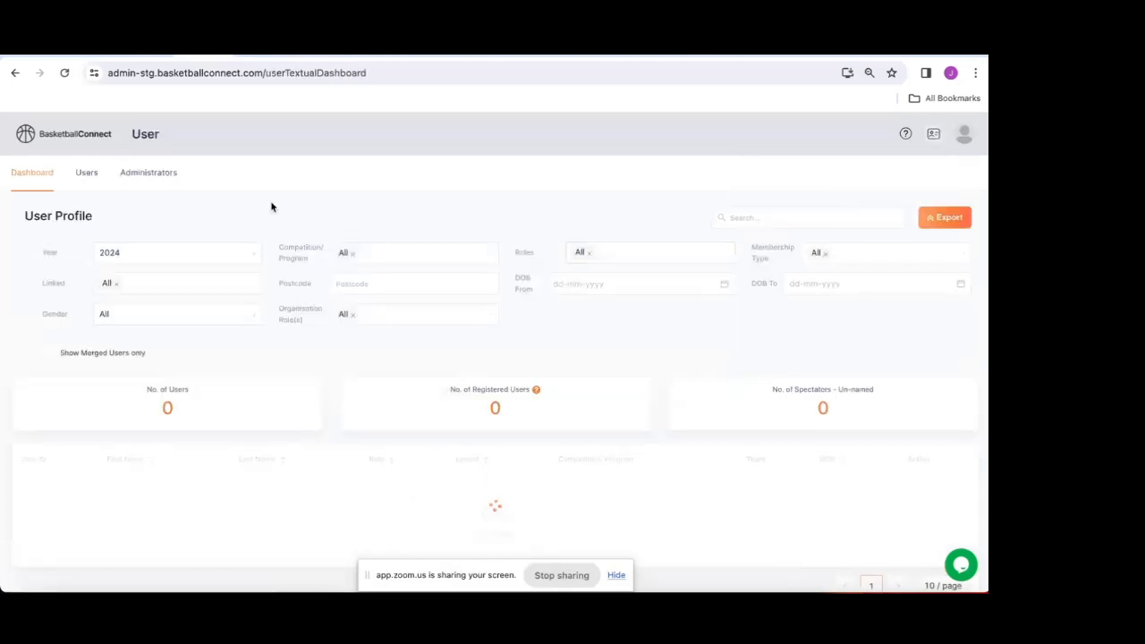
Choose Our Organisation from the Administrators menu
left_click(934, 135)
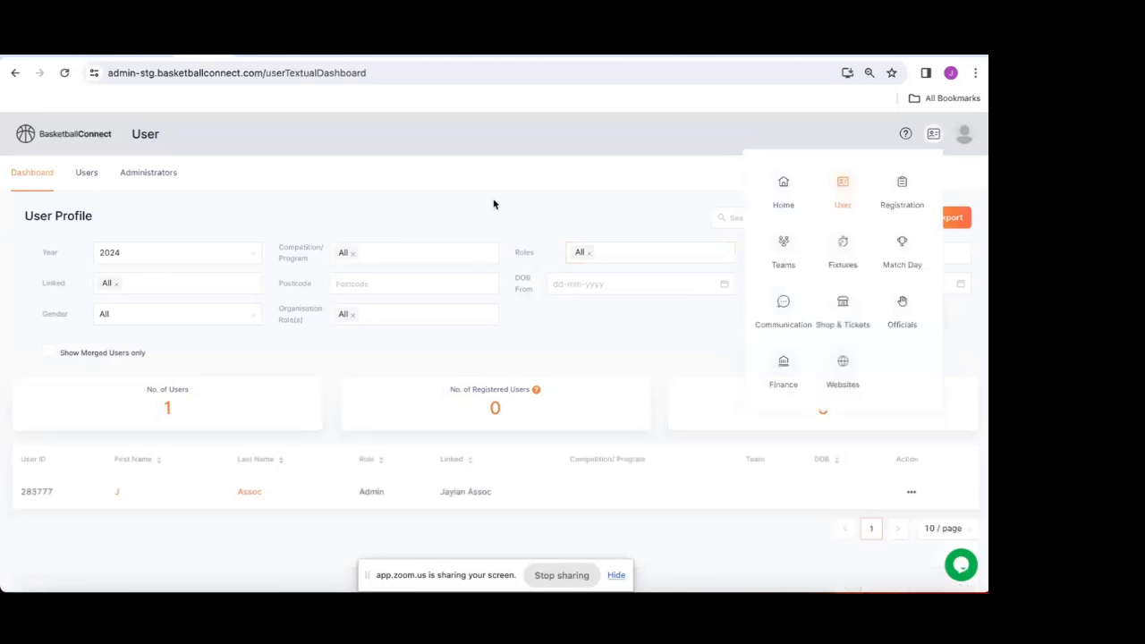
mouse_move(144, 181)
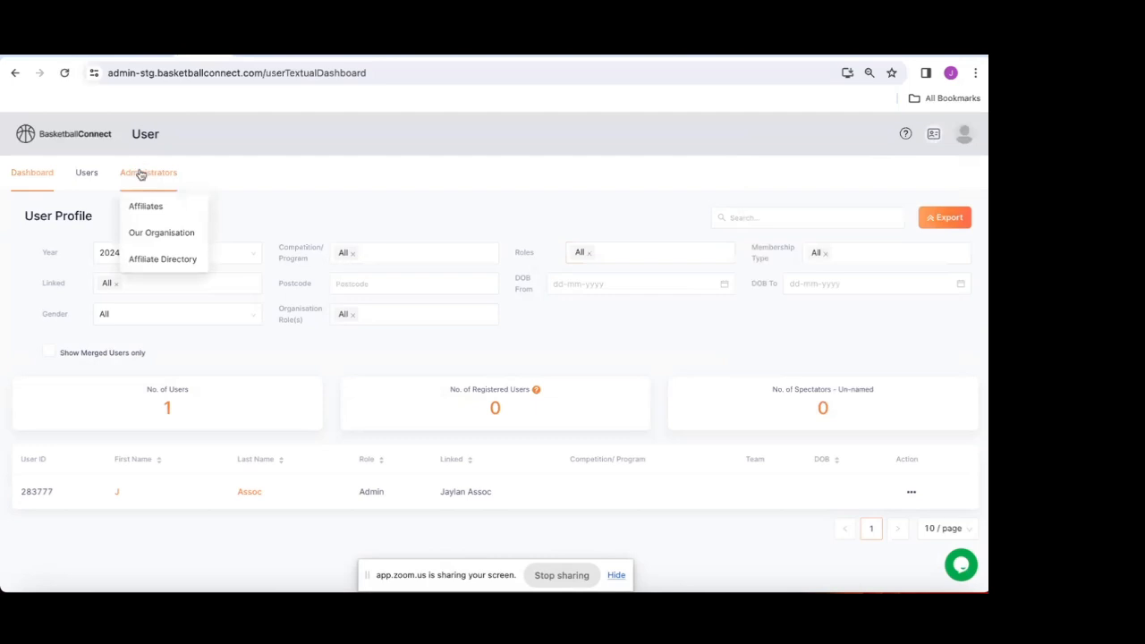
left_click(161, 234)
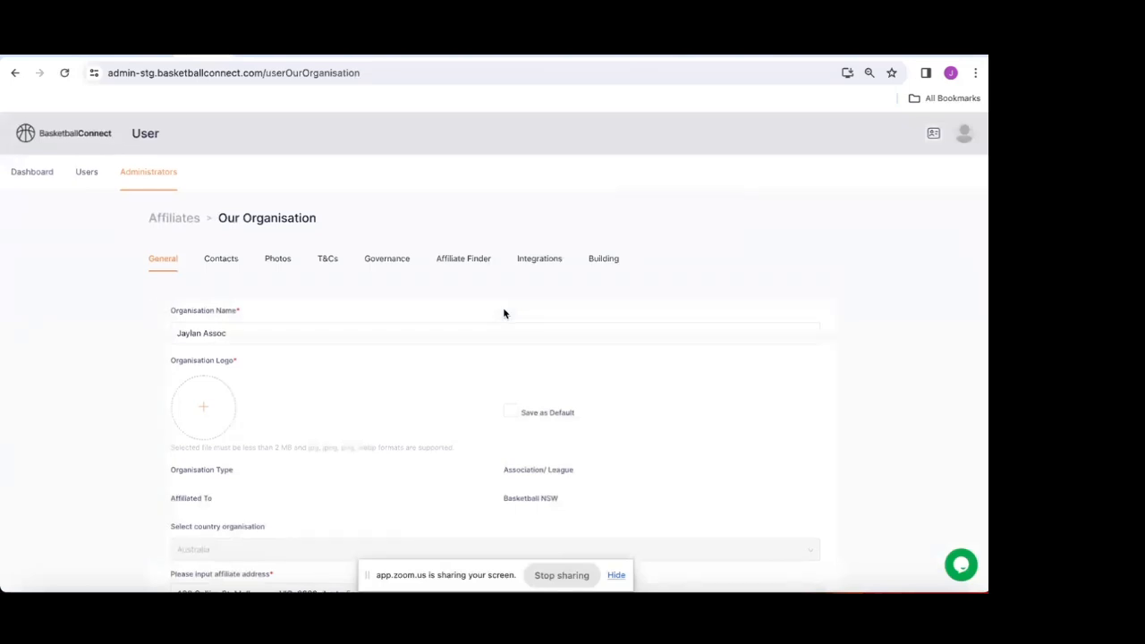
scroll(504, 313, "down", 1)
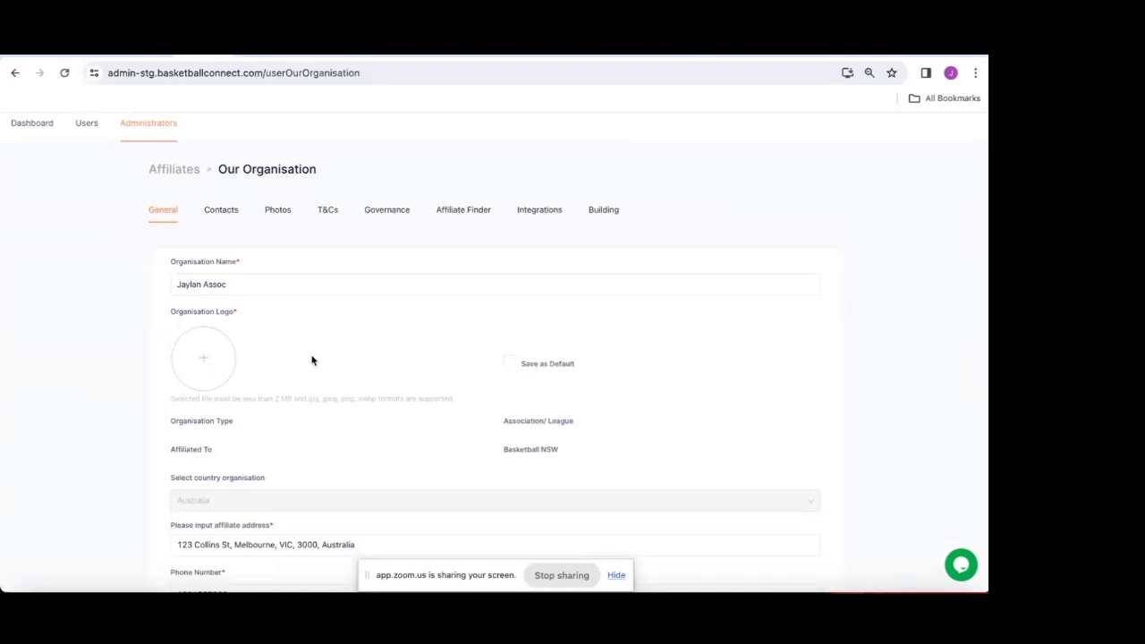
scroll(260, 357, "down", 1)
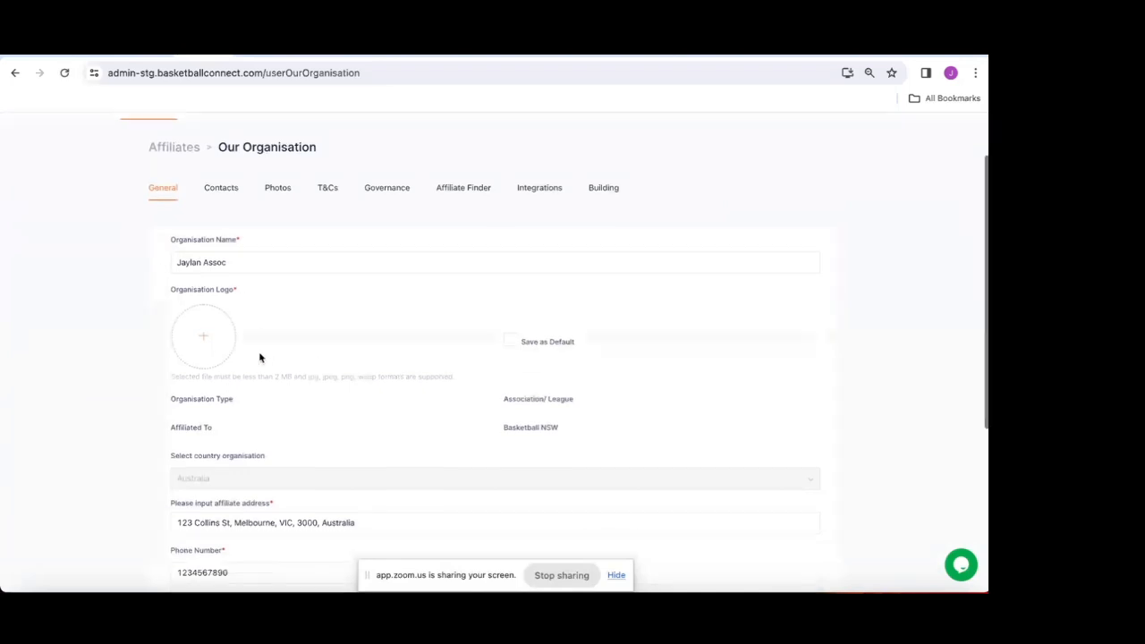
scroll(259, 358, "down", 1)
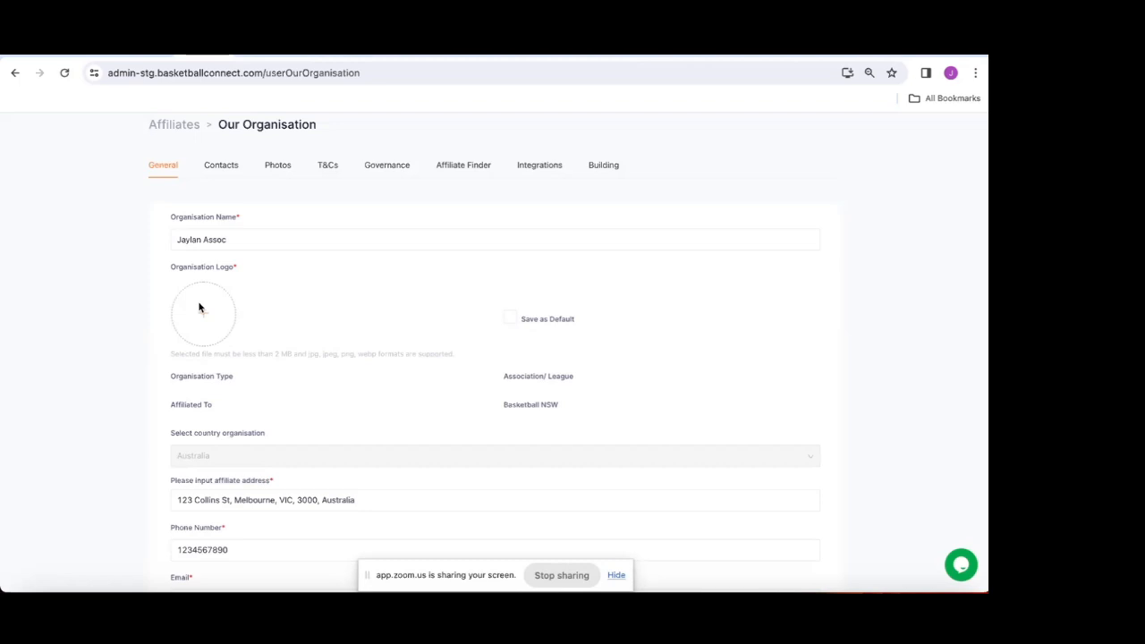
scroll(200, 307, "down", 3)
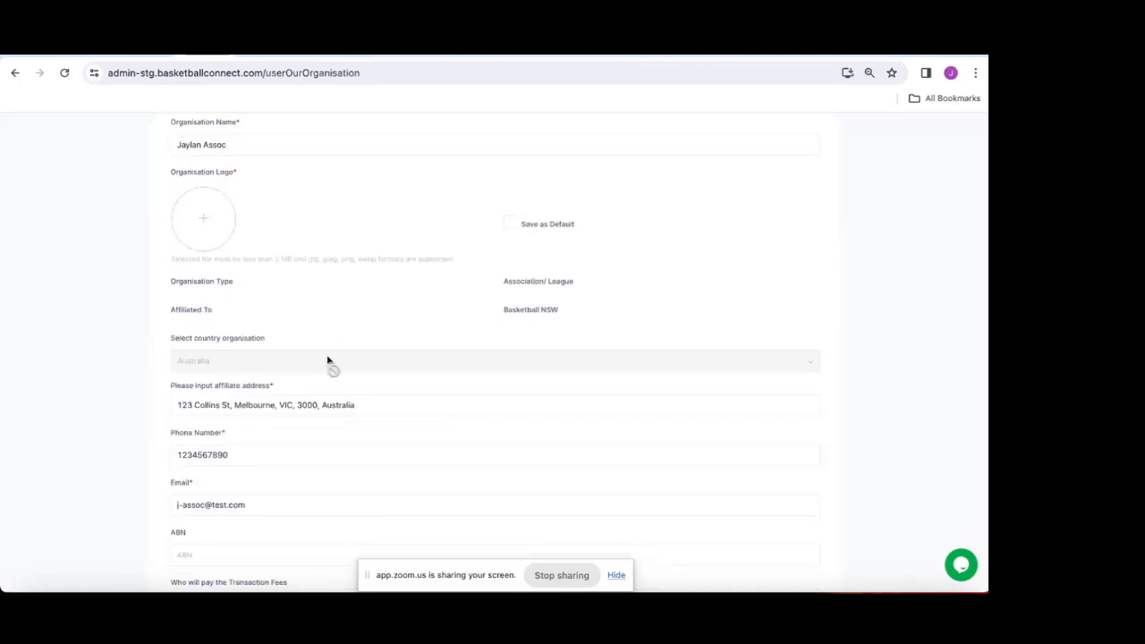
scroll(328, 358, "down", 1)
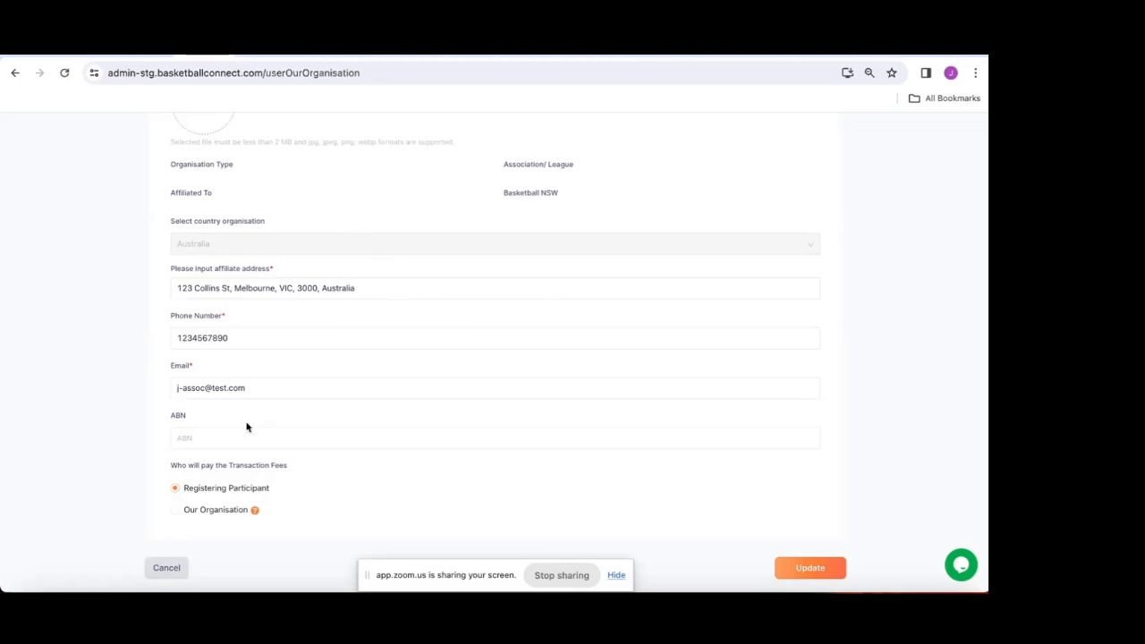
scroll(247, 428, "up", 5)
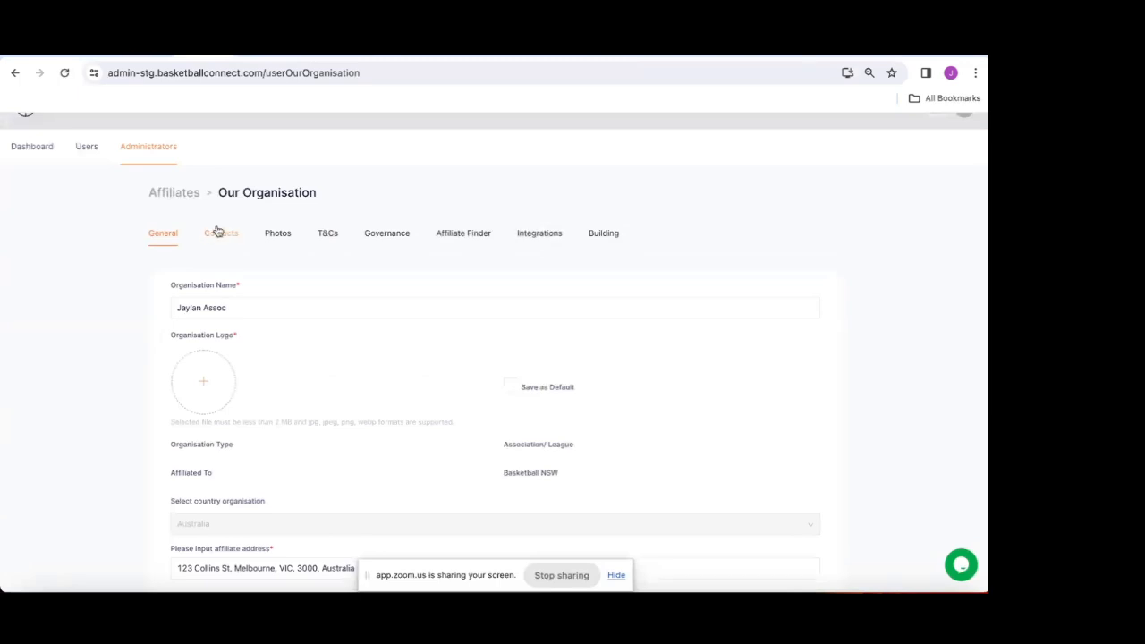
left_click(220, 236)
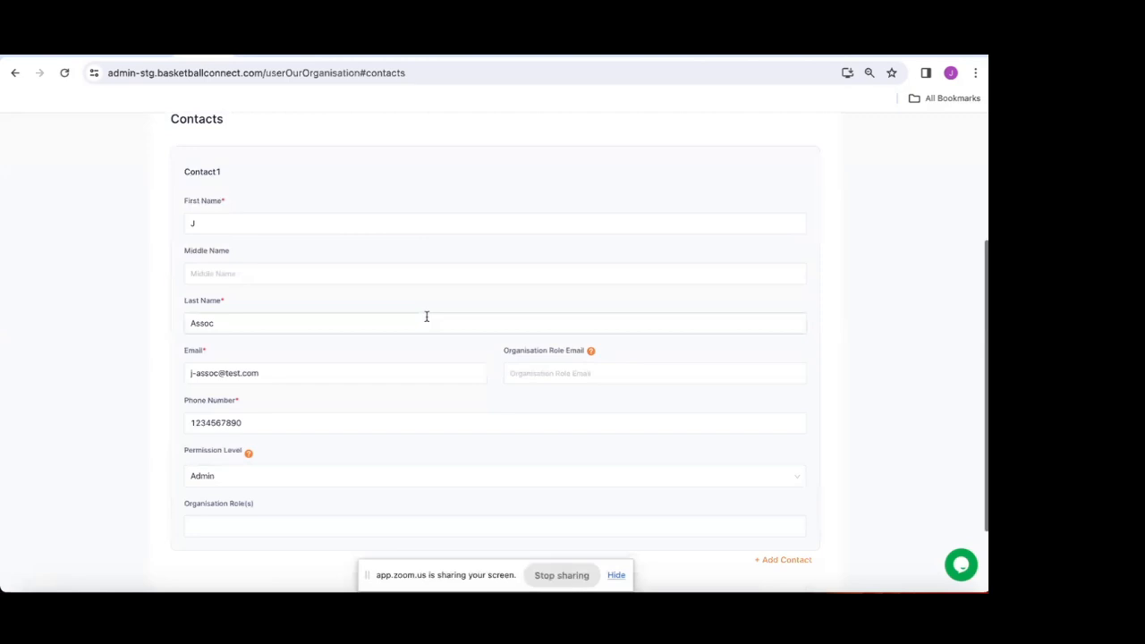
scroll(426, 317, "up", 3)
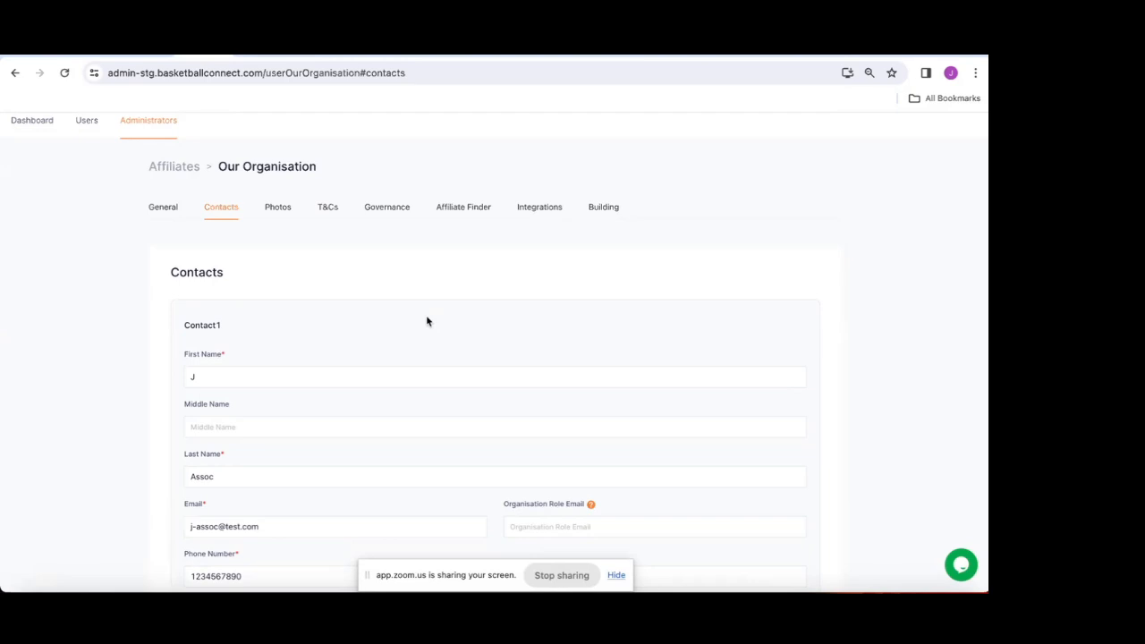
scroll(427, 322, "down", 2)
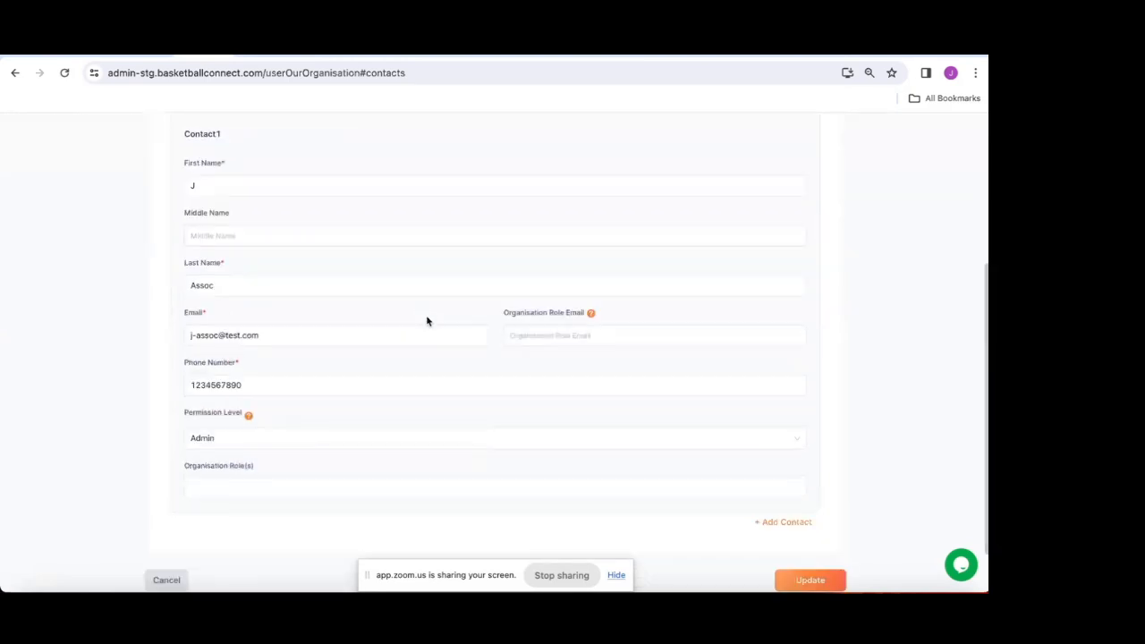
scroll(426, 322, "up", 1)
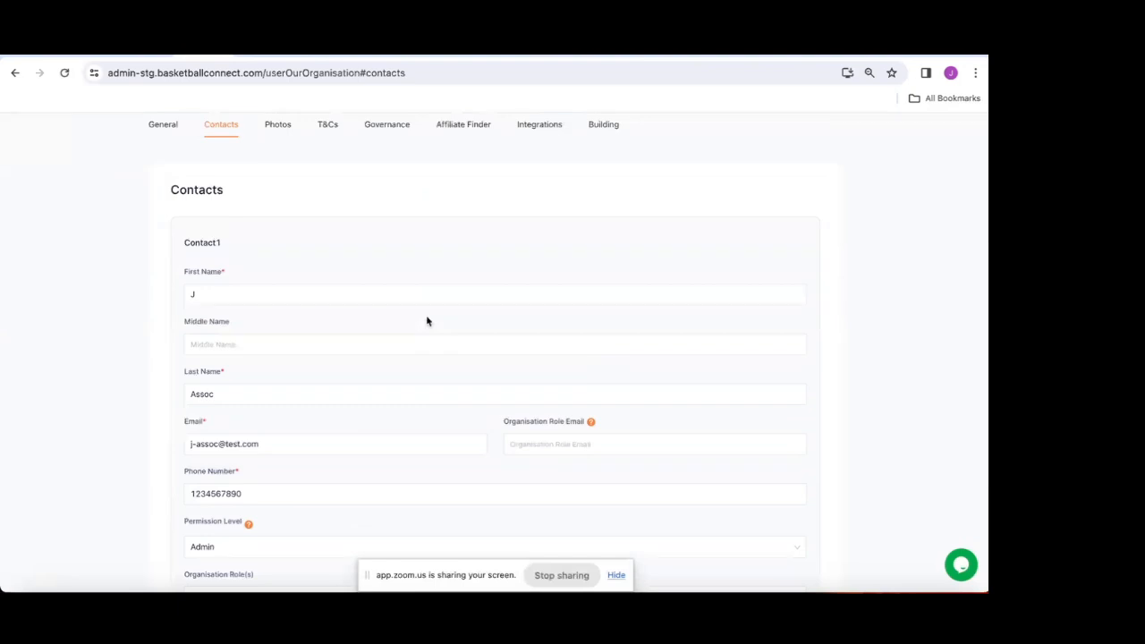
scroll(426, 322, "down", 1)
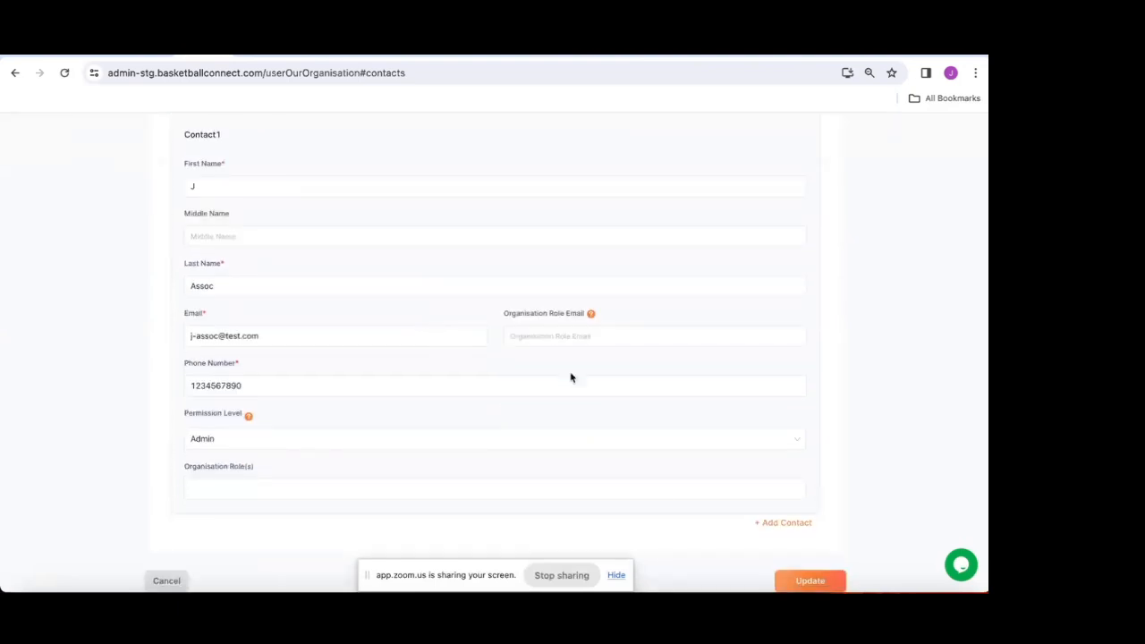
Add Contact2 and step through its first name, last name, email and phone fields, leaving them blank
left_click(777, 528)
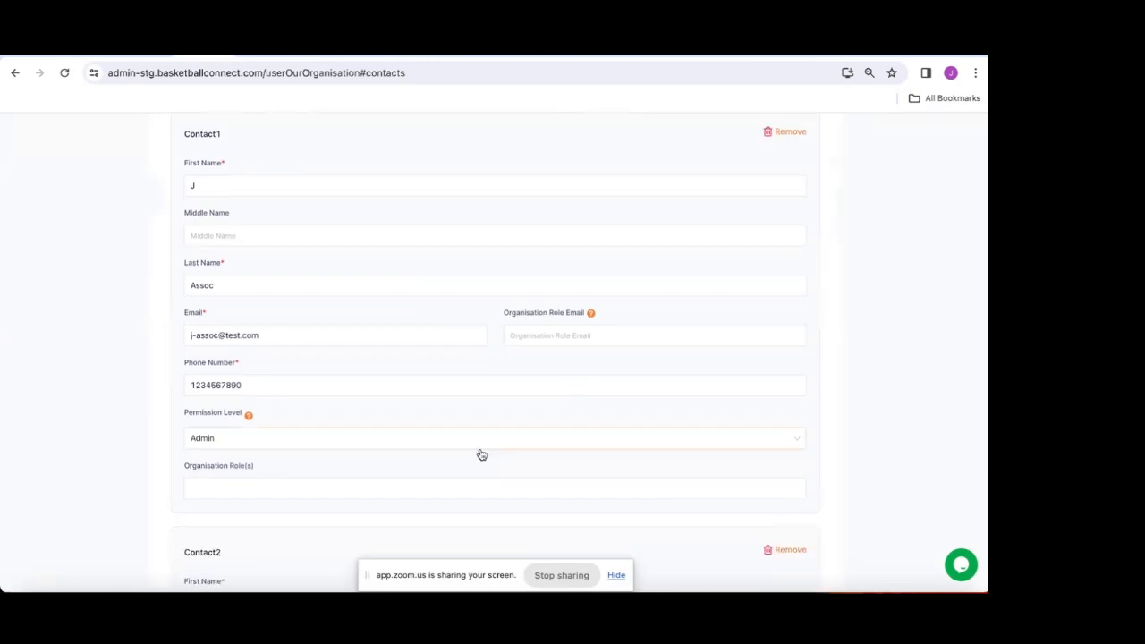
scroll(481, 455, "down", 2)
scroll(481, 454, "down", 2)
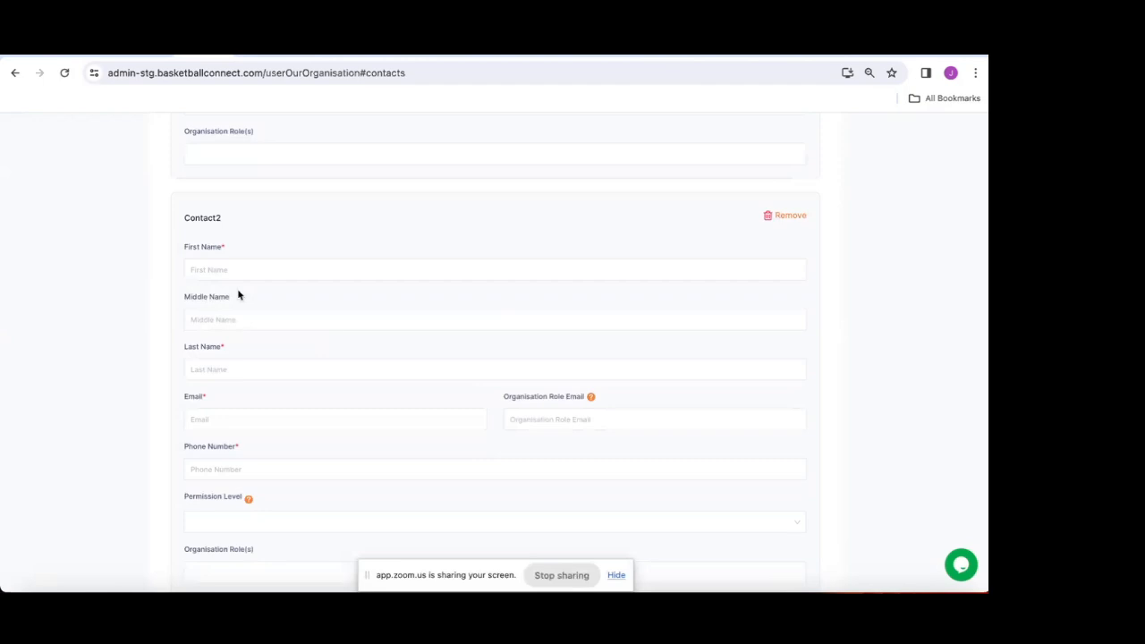
left_click(219, 269)
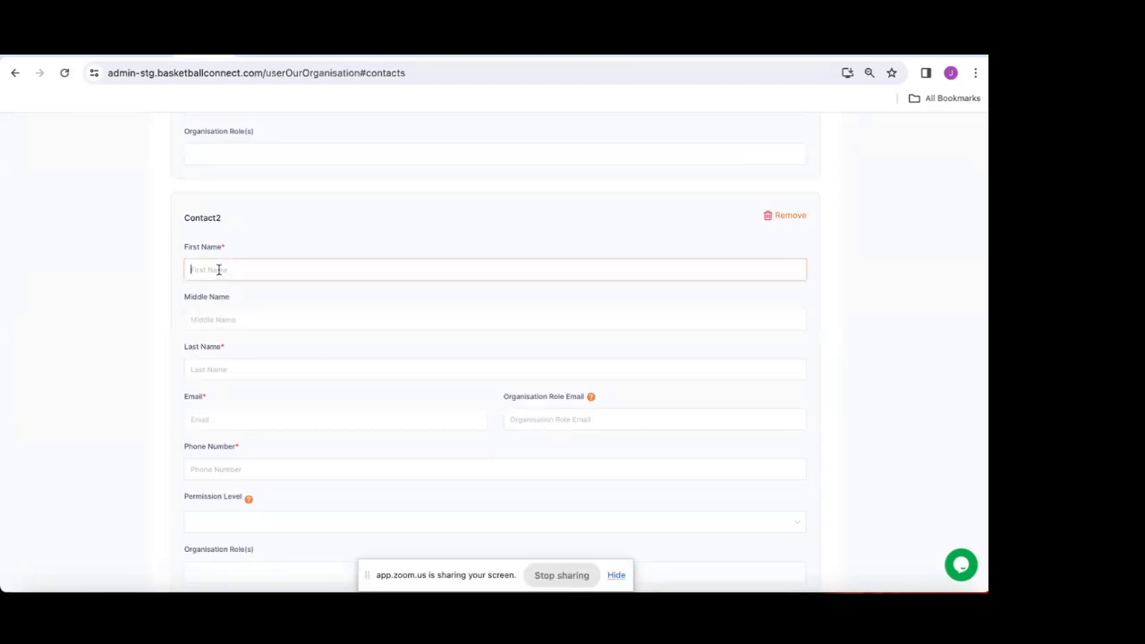
left_click(211, 373)
left_click(224, 414)
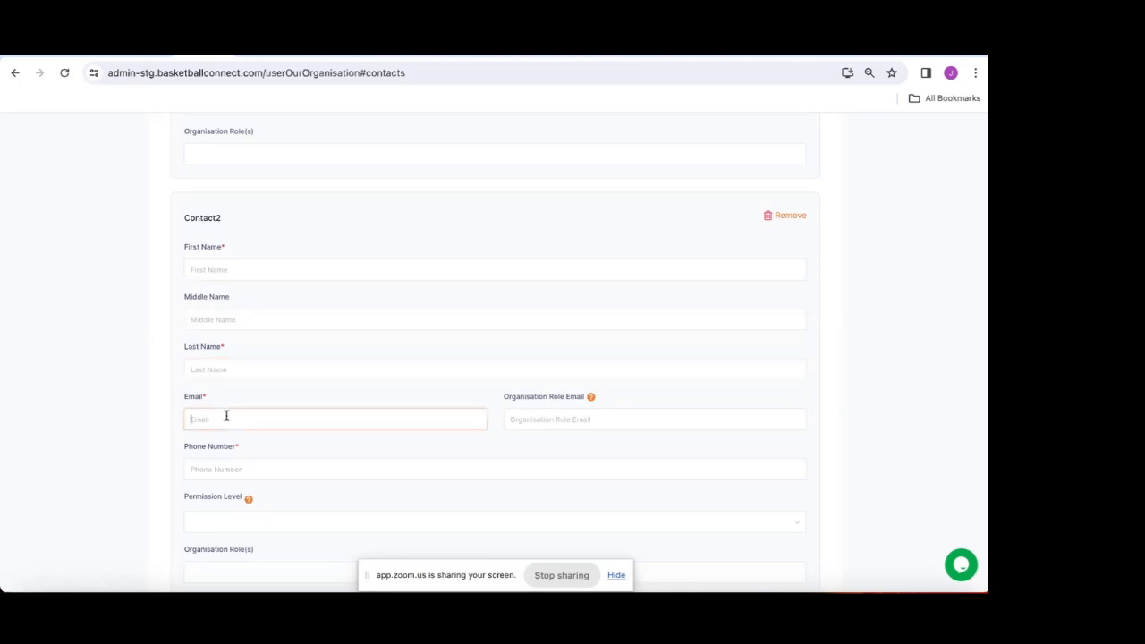
left_click(225, 468)
Check Contact2's permission levels without picking one, visit its organisation roles, and return to the top
scroll(225, 461, "down", 1)
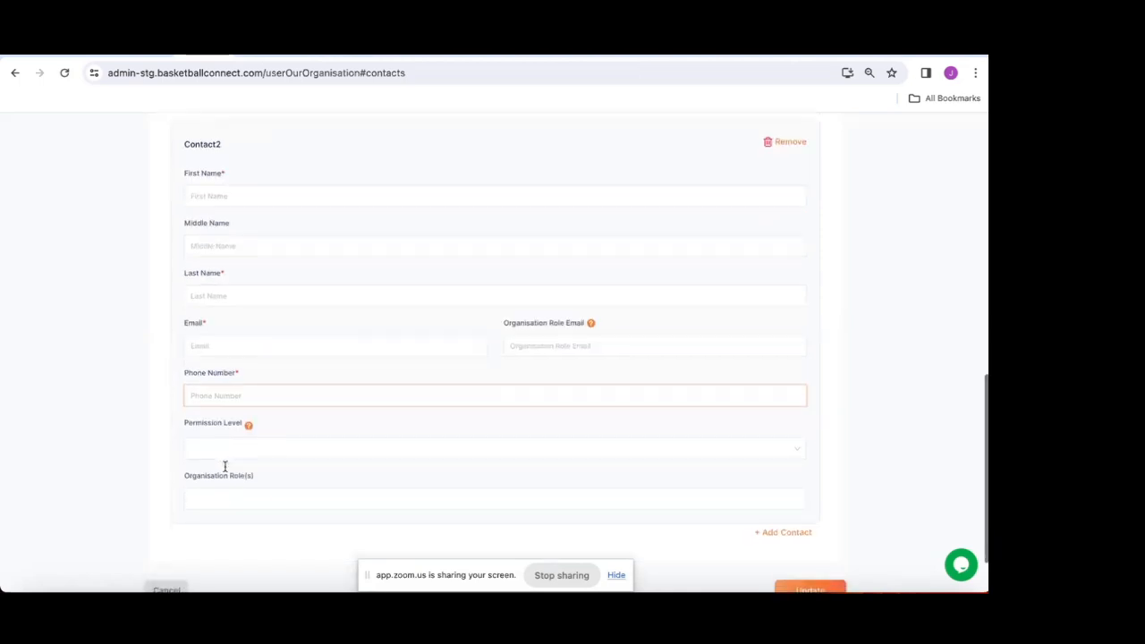
left_click(227, 456)
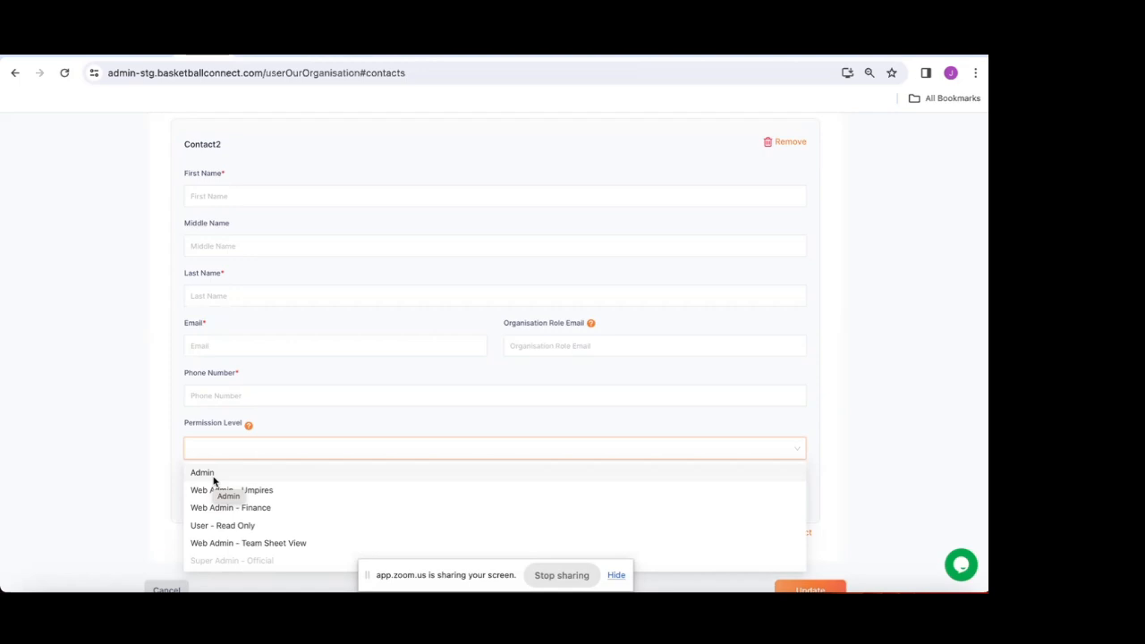
left_click(143, 432)
scroll(704, 520, "down", 1)
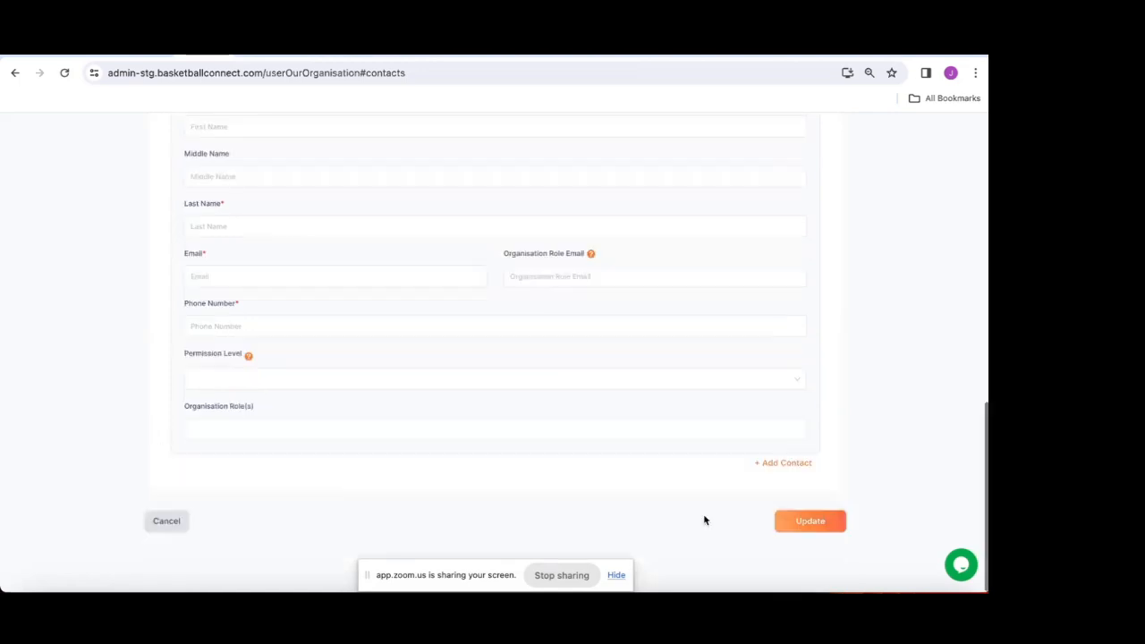
left_click(496, 427)
scroll(499, 432, "up", 1)
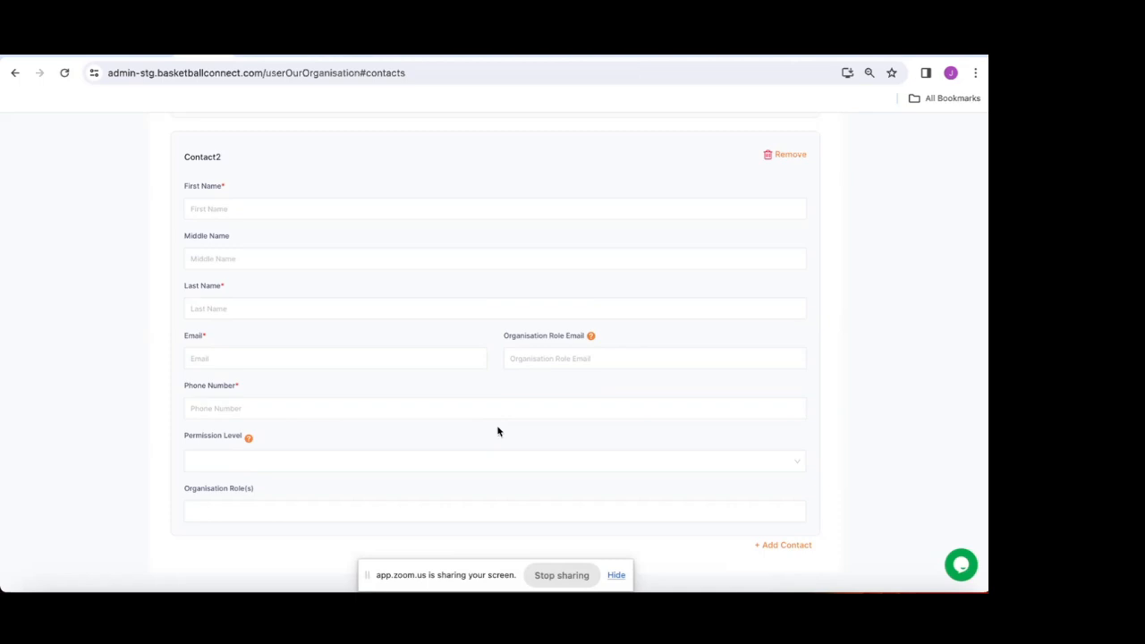
scroll(498, 432, "up", 10)
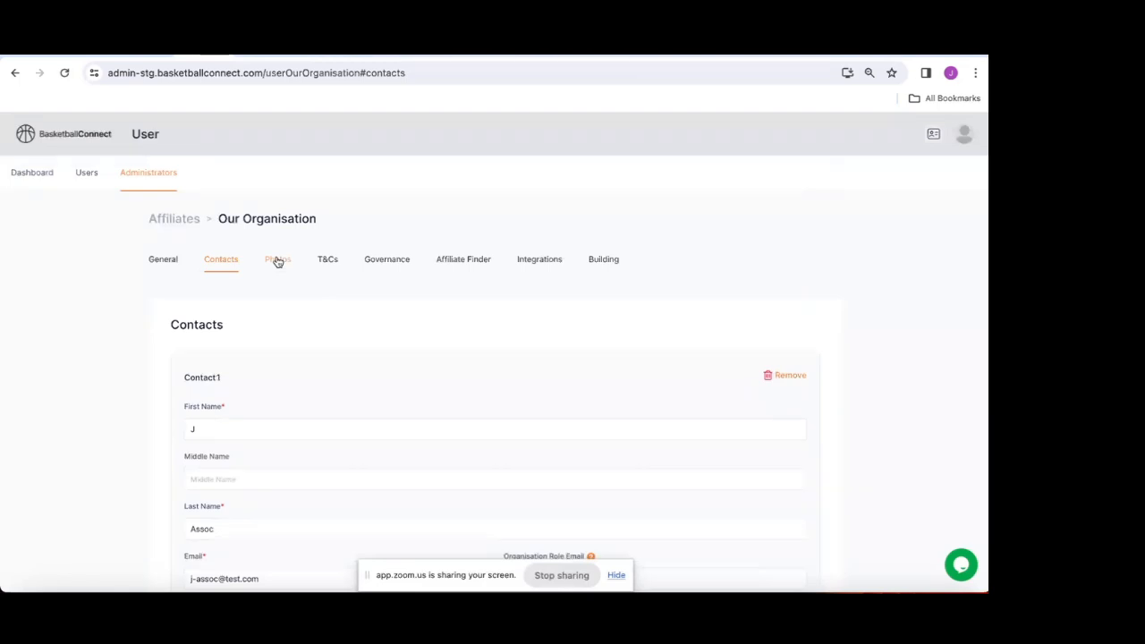
View the organisation's Photos tab, then its T&Cs tab with PDF or link options
left_click(277, 260)
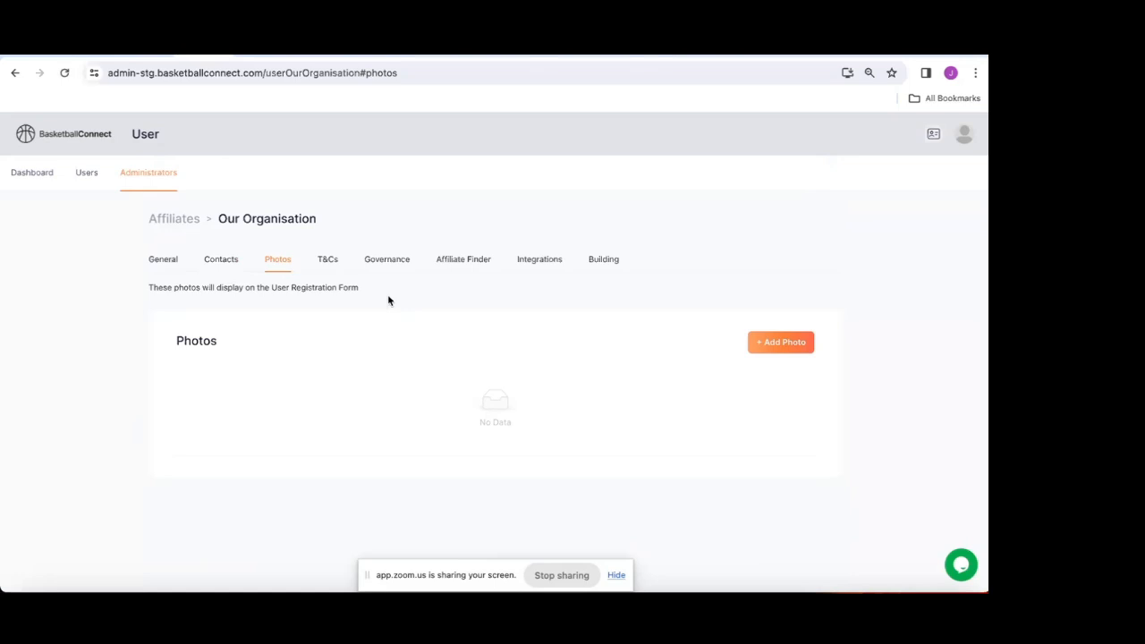
left_click(325, 265)
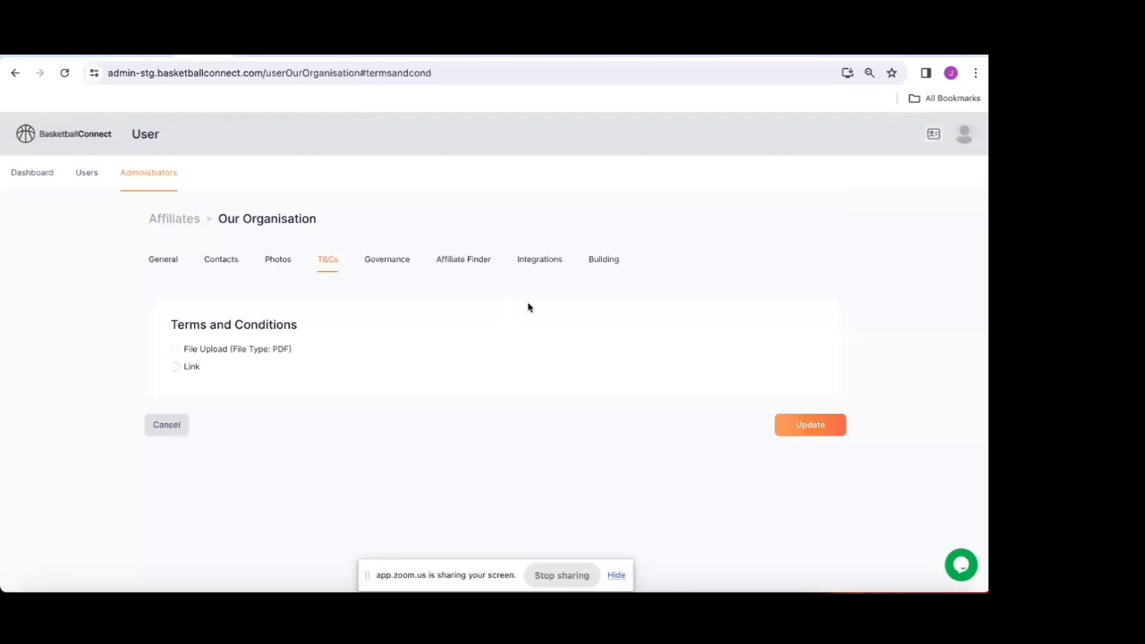
Review the Integrations tab's Stripe payment gateway notes and options like Glory League and Xero
left_click(536, 262)
scroll(537, 261, "down", 1)
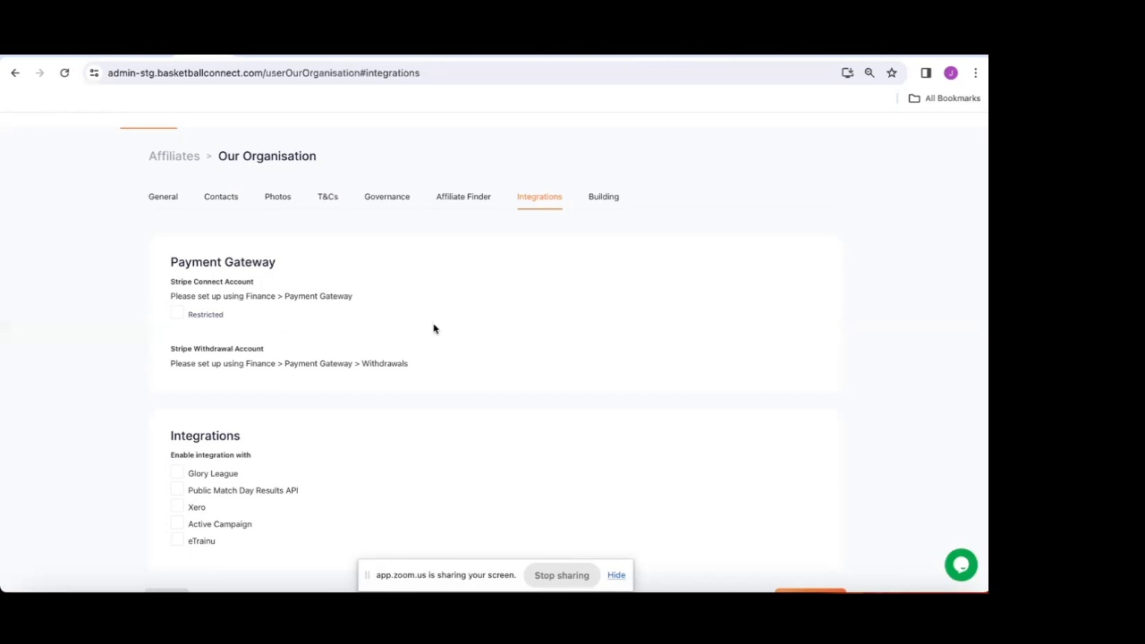
scroll(434, 329, "up", 2)
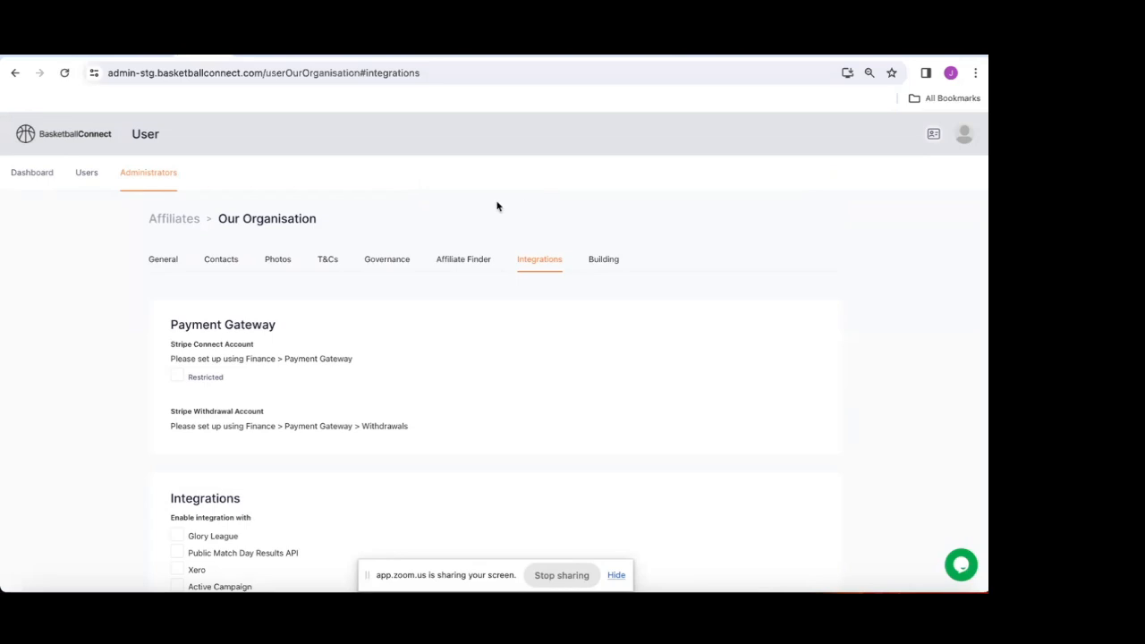
scroll(499, 207, "down", 1)
scroll(499, 207, "up", 1)
Bring up the module list over the Integrations tab, after briefly dismissing it to scroll the integrations
left_click(930, 137)
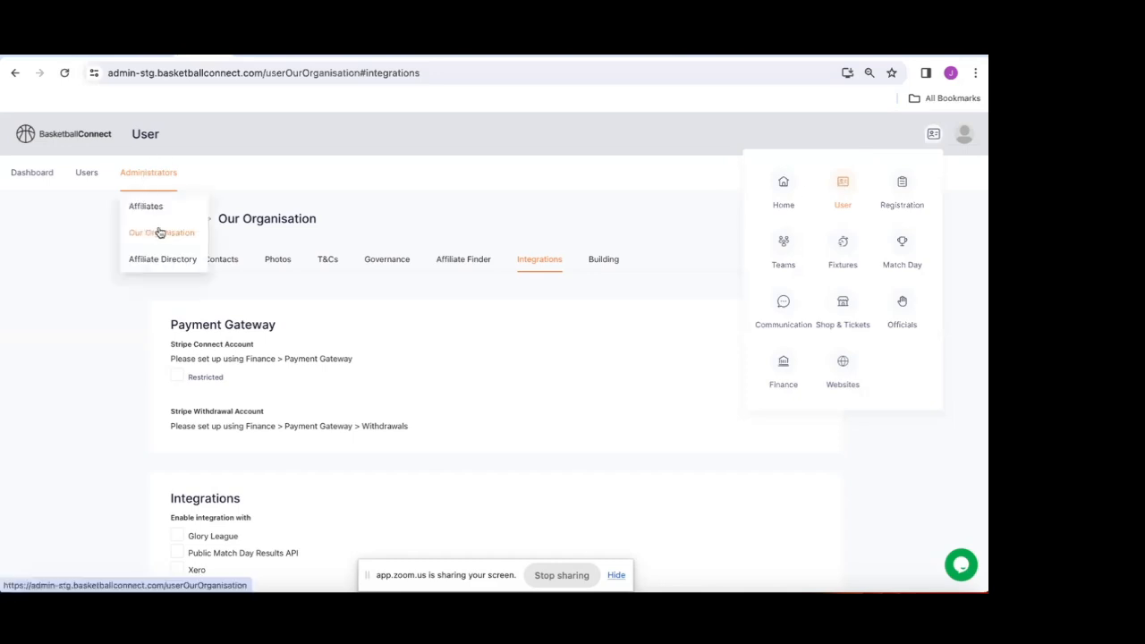
left_click(402, 179)
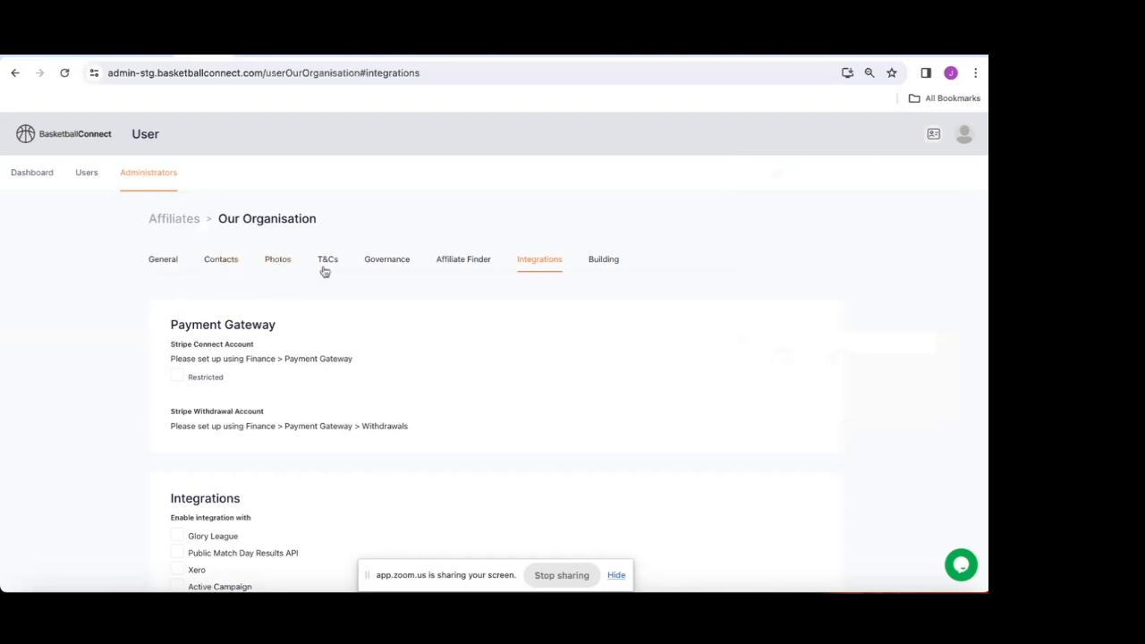
scroll(535, 328, "down", 1)
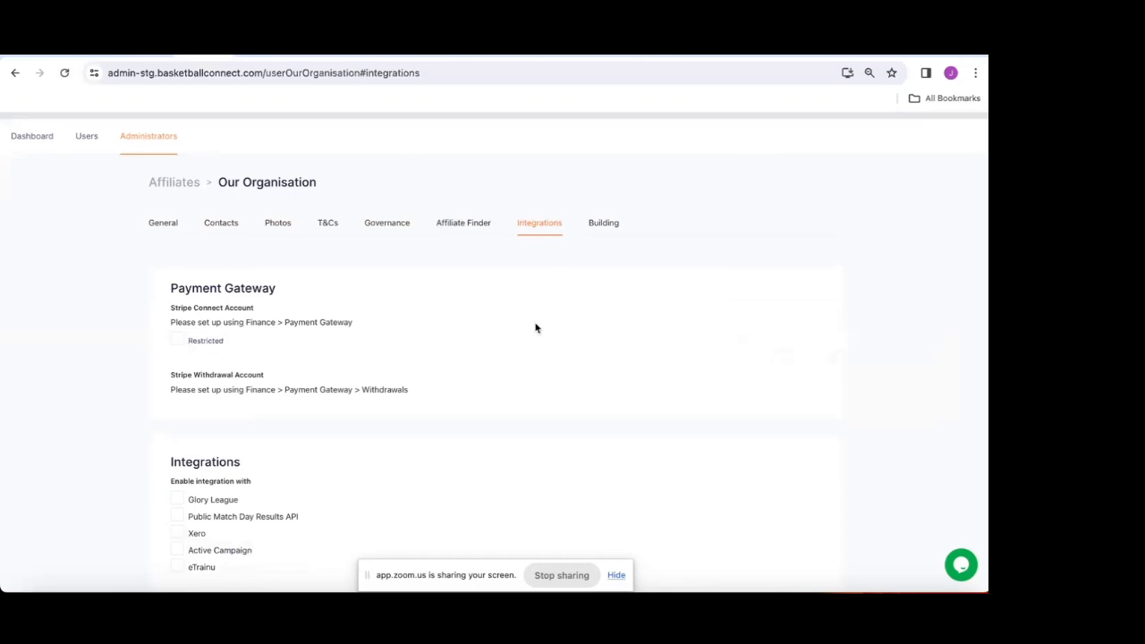
scroll(535, 328, "up", 1)
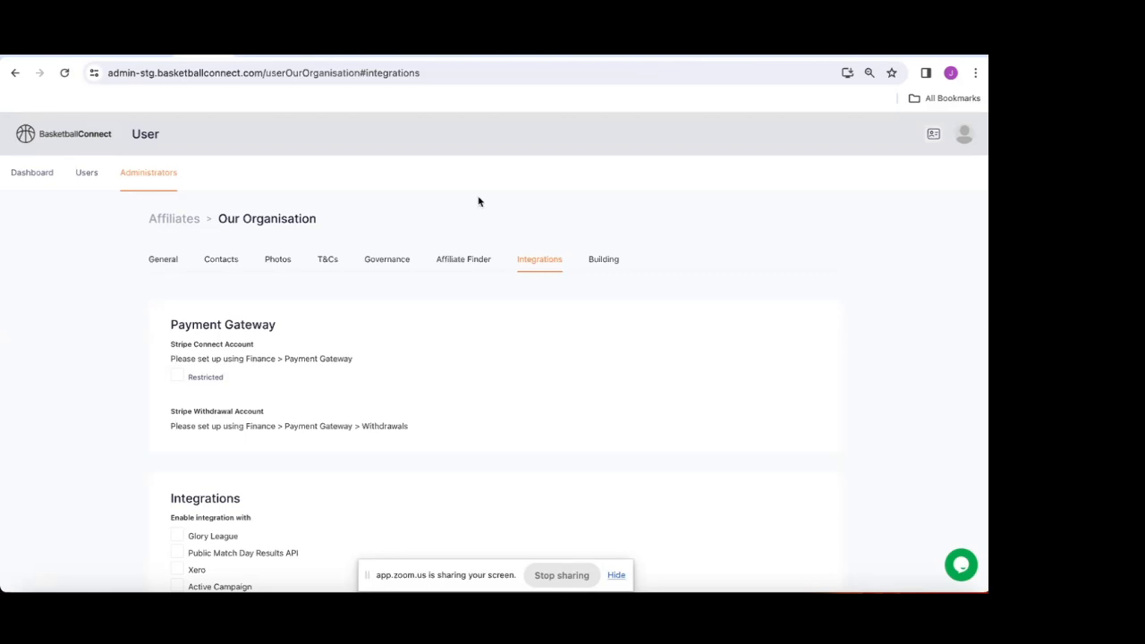
left_click(931, 137)
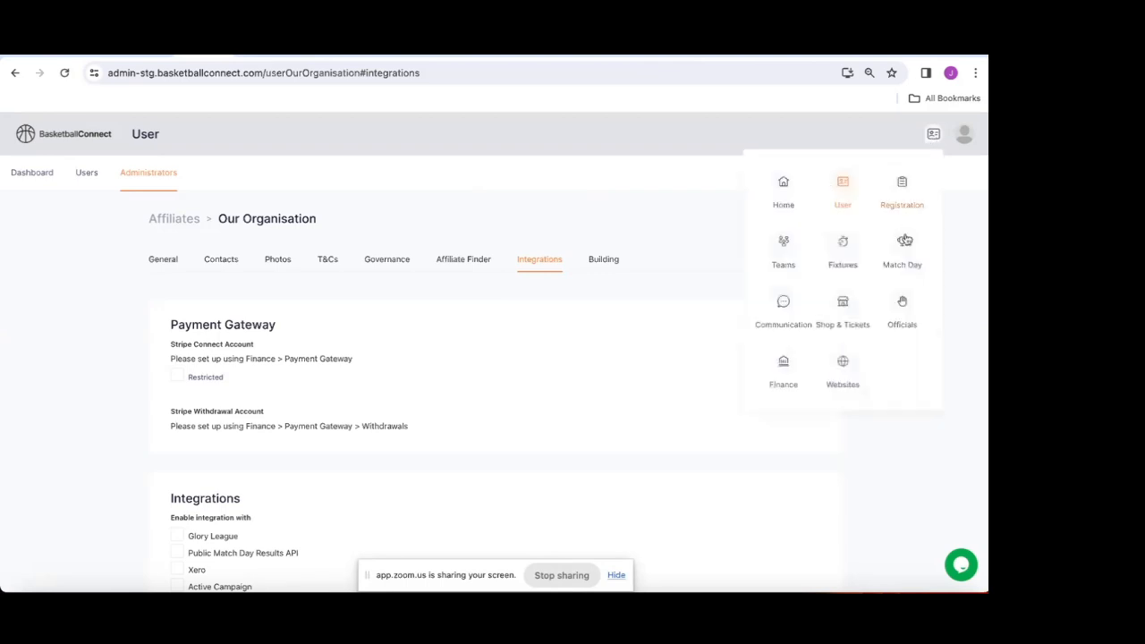
Switch to Finance and show its Payment Gateway dashboard with the 2024 transfers and Stripe options
left_click(784, 369)
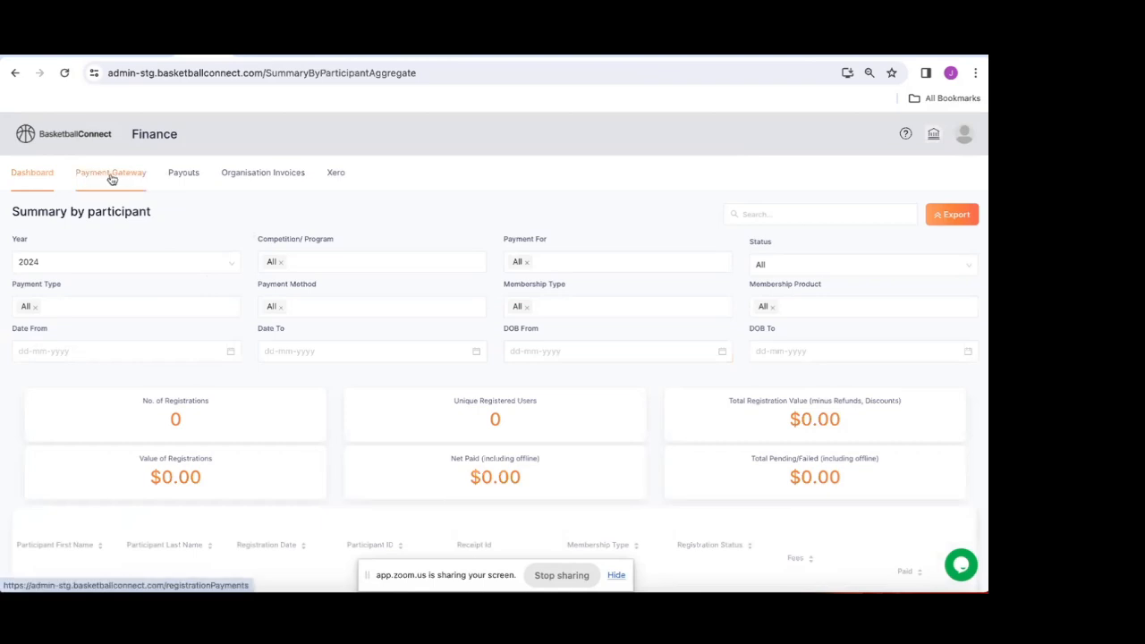
left_click(111, 179)
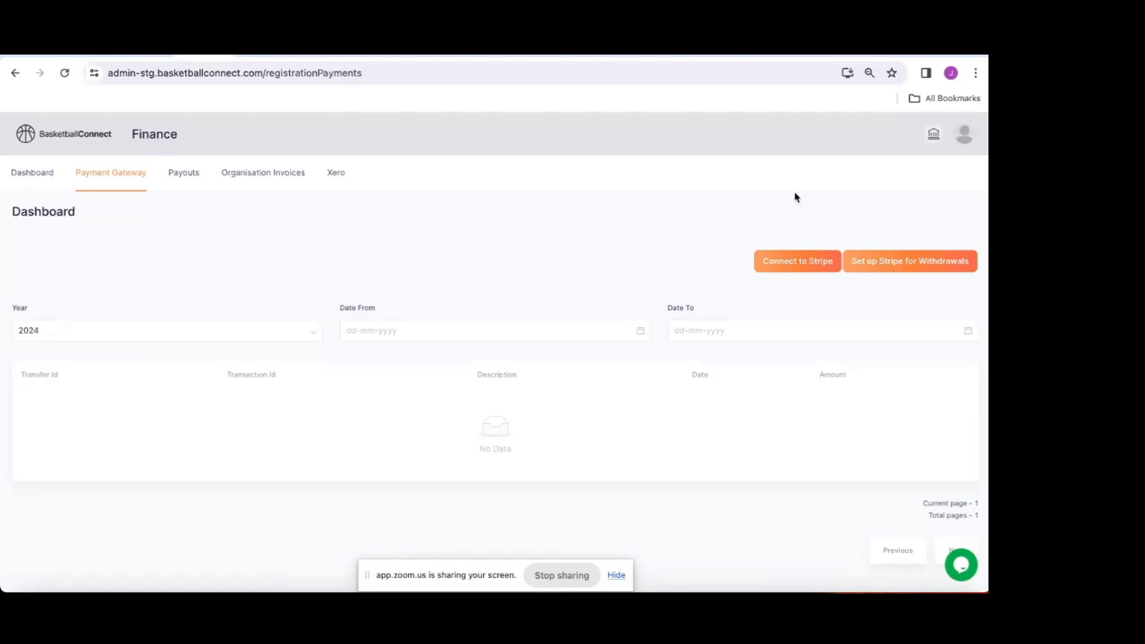
Open the module menu over the Finance Payment Gateway dashboard
left_click(933, 139)
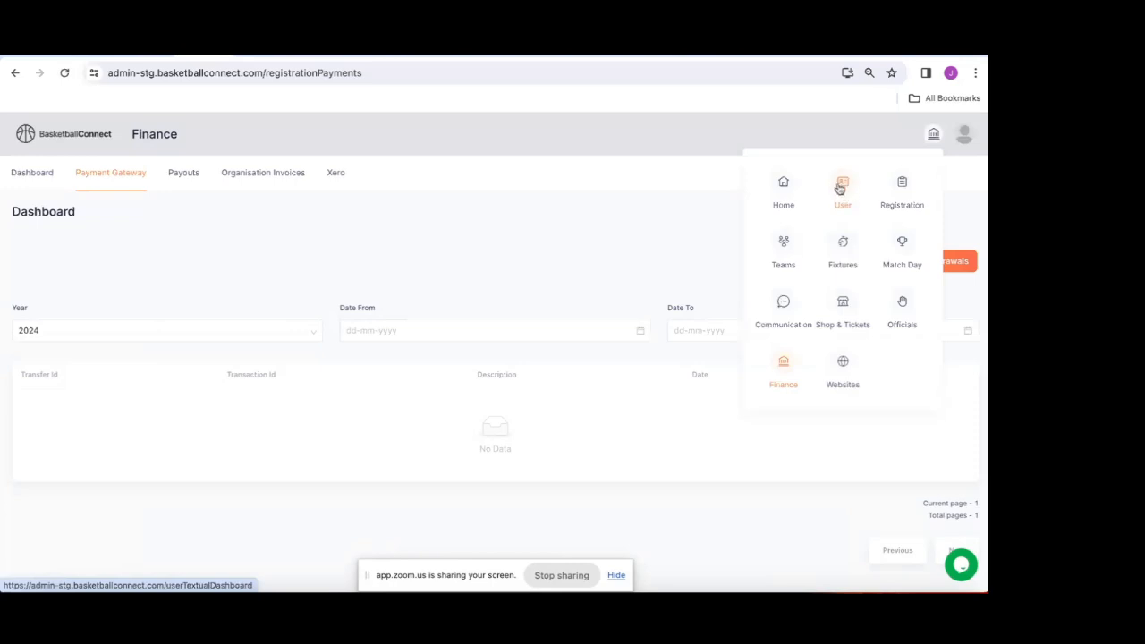
Switch to the User module, view the empty Administrators Affiliates list, and reopen the module grid
left_click(840, 188)
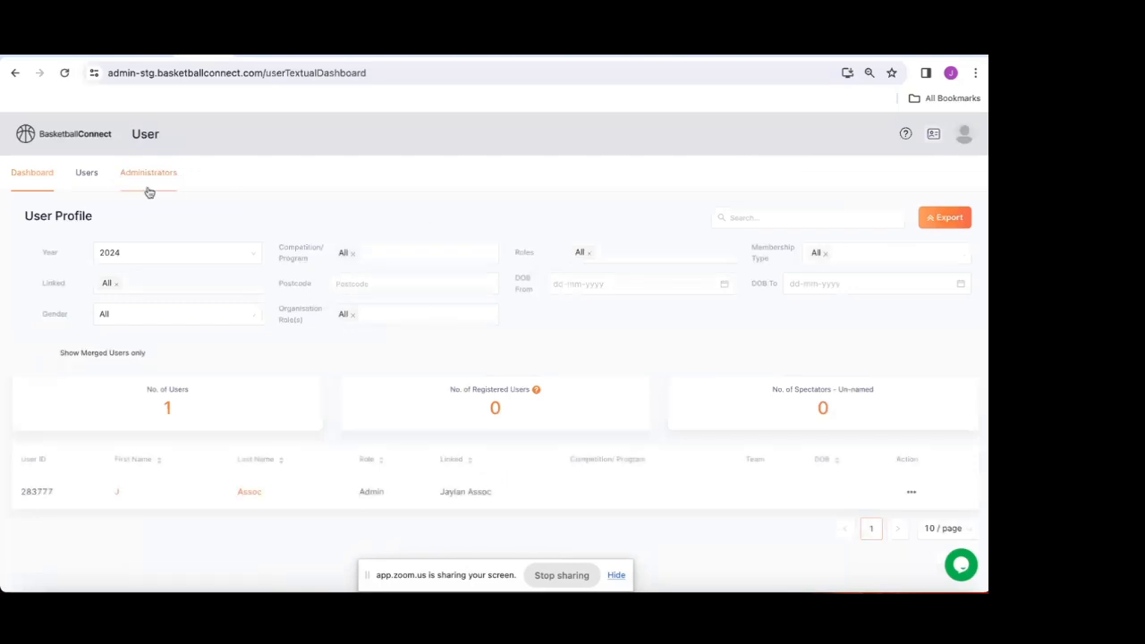
mouse_move(146, 185)
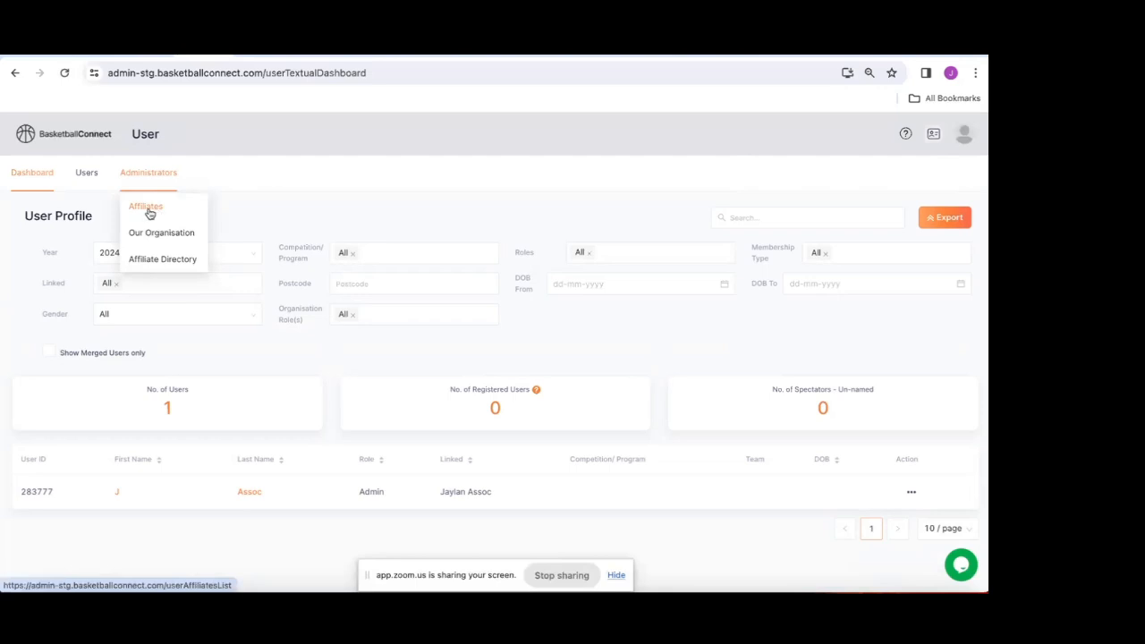
left_click(154, 211)
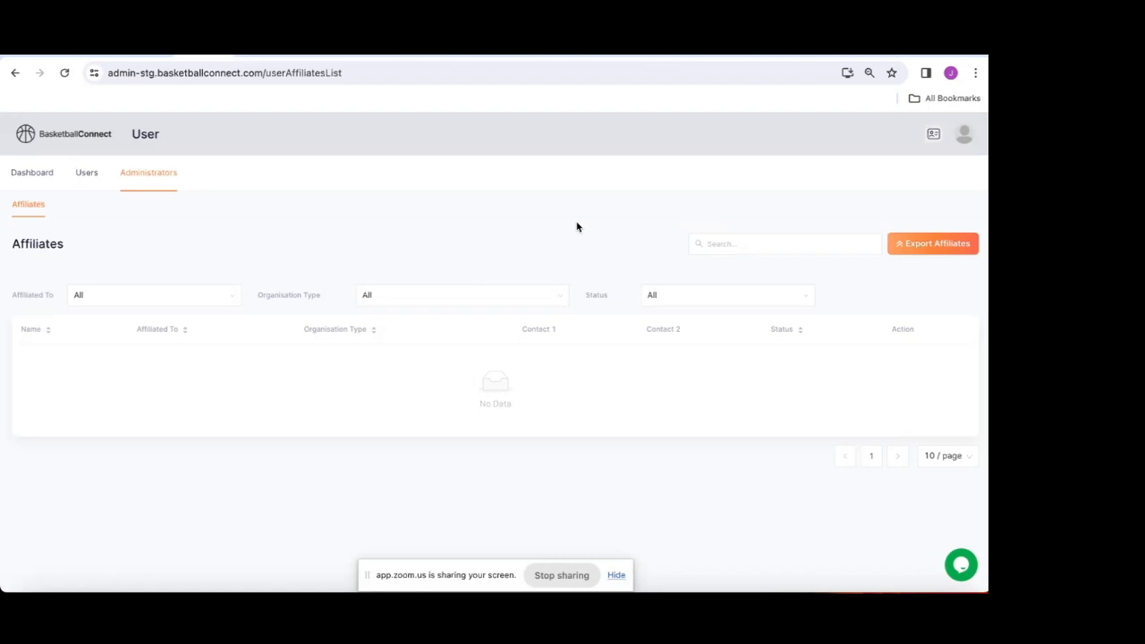
left_click(934, 140)
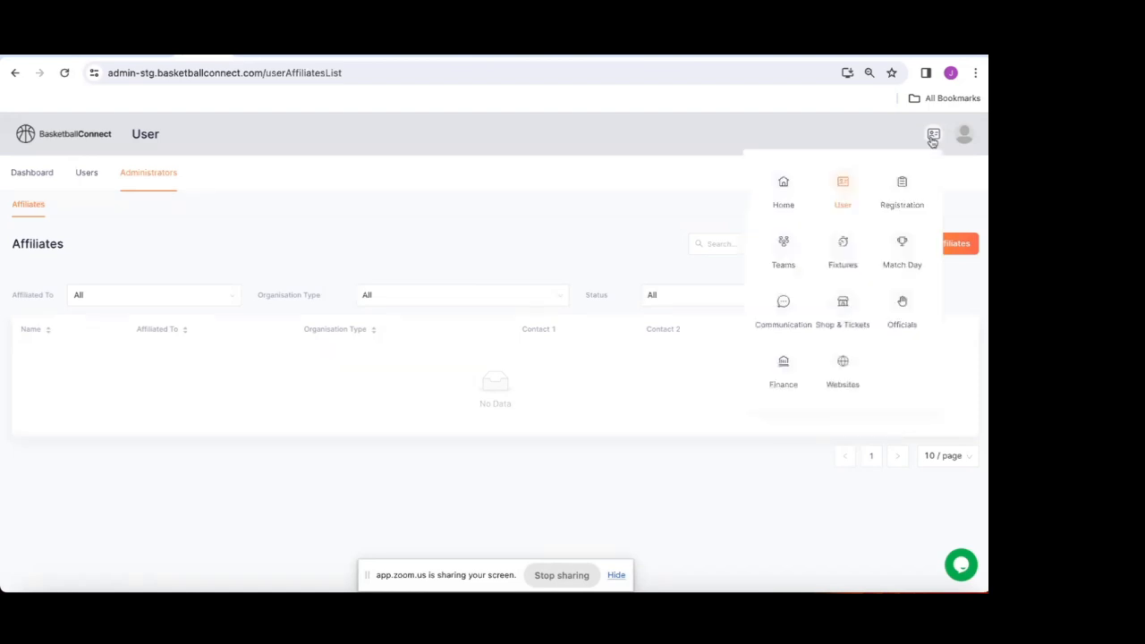
From Home, open Maintain > Venues & Courts to list Venue A and Bankstown Basketball Stadium
left_click(781, 187)
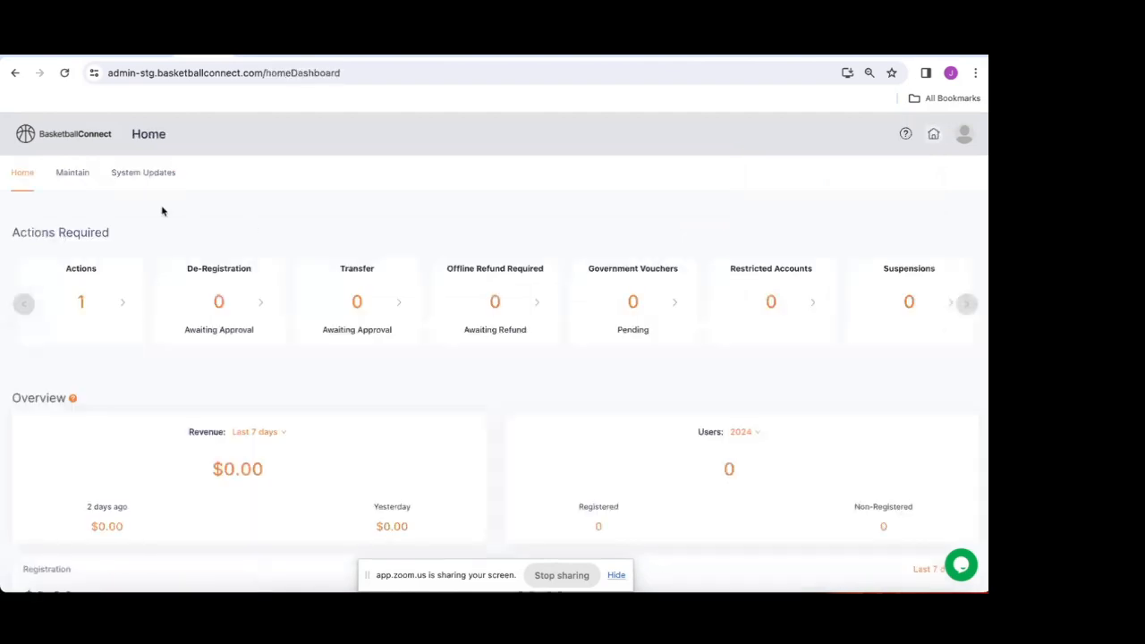
mouse_move(76, 179)
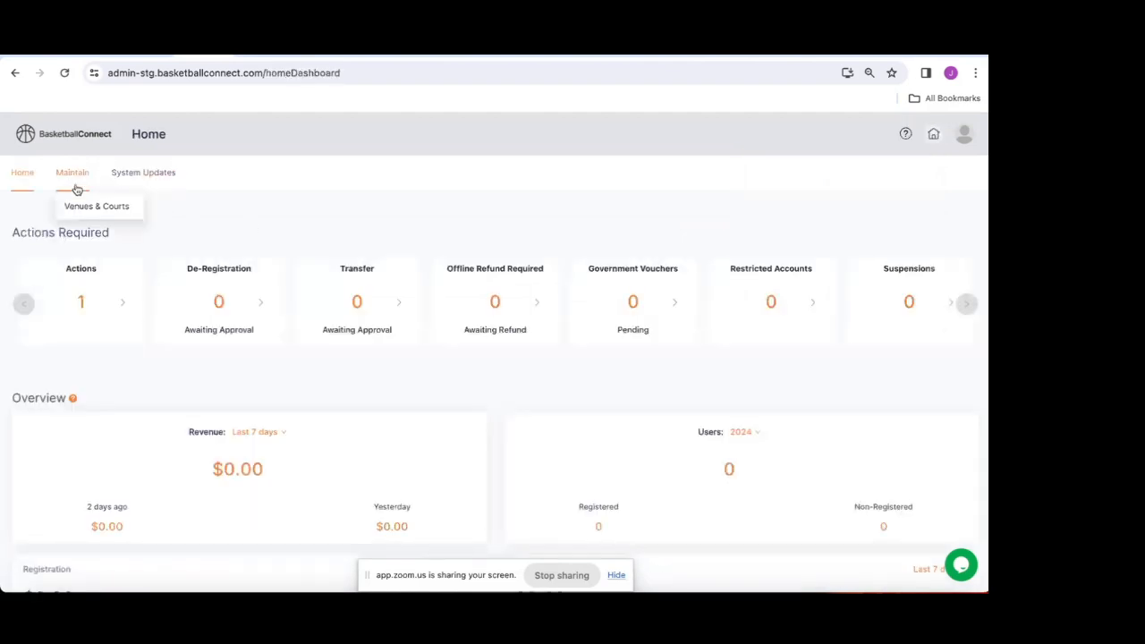
left_click(83, 208)
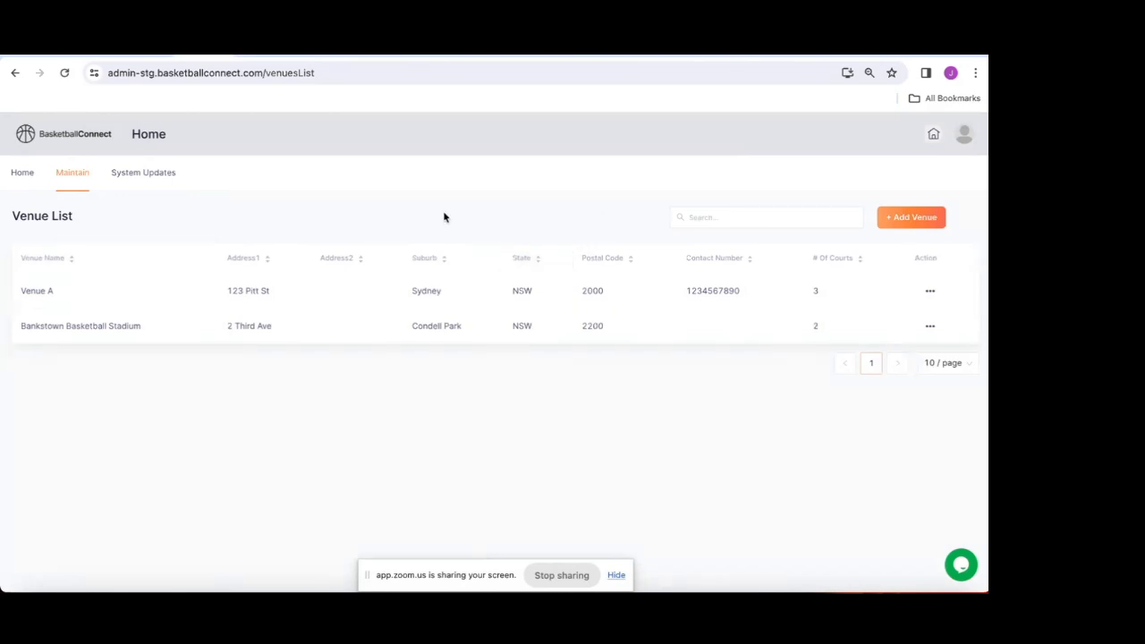
Add a new venue named Venue B with short name VENB
left_click(902, 216)
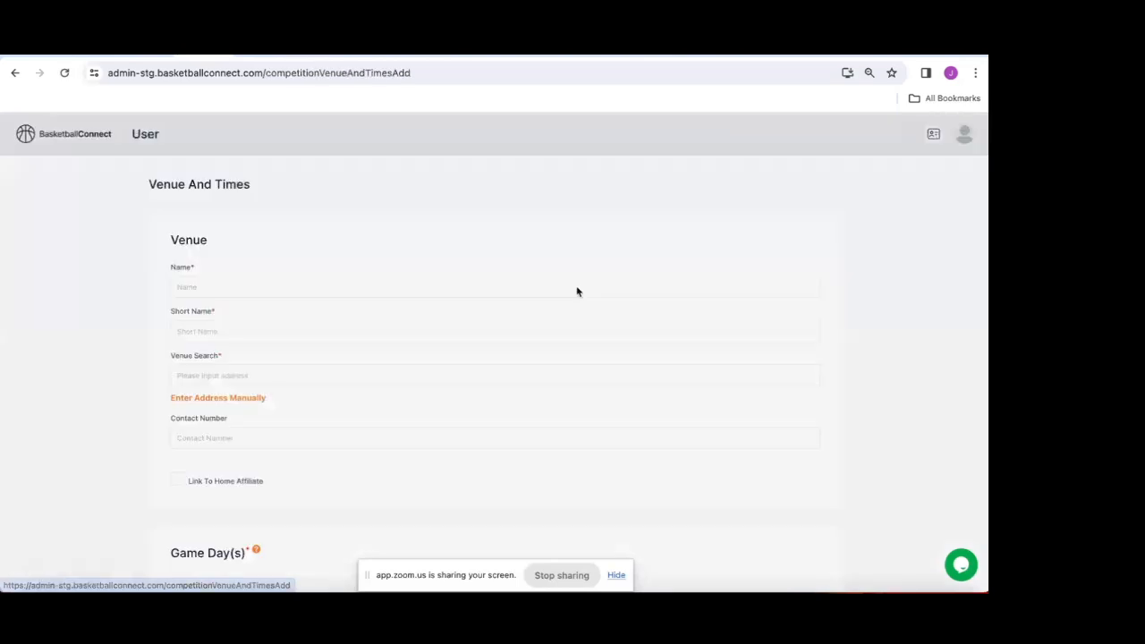
scroll(479, 309, "down", 3)
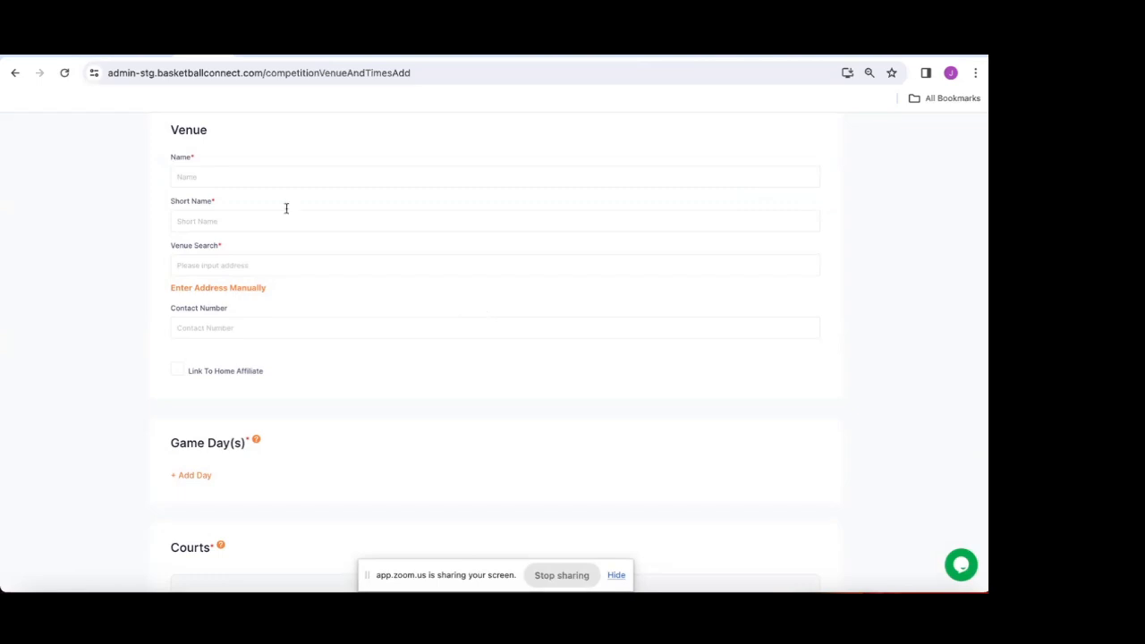
left_click(246, 181)
type("Venue B")
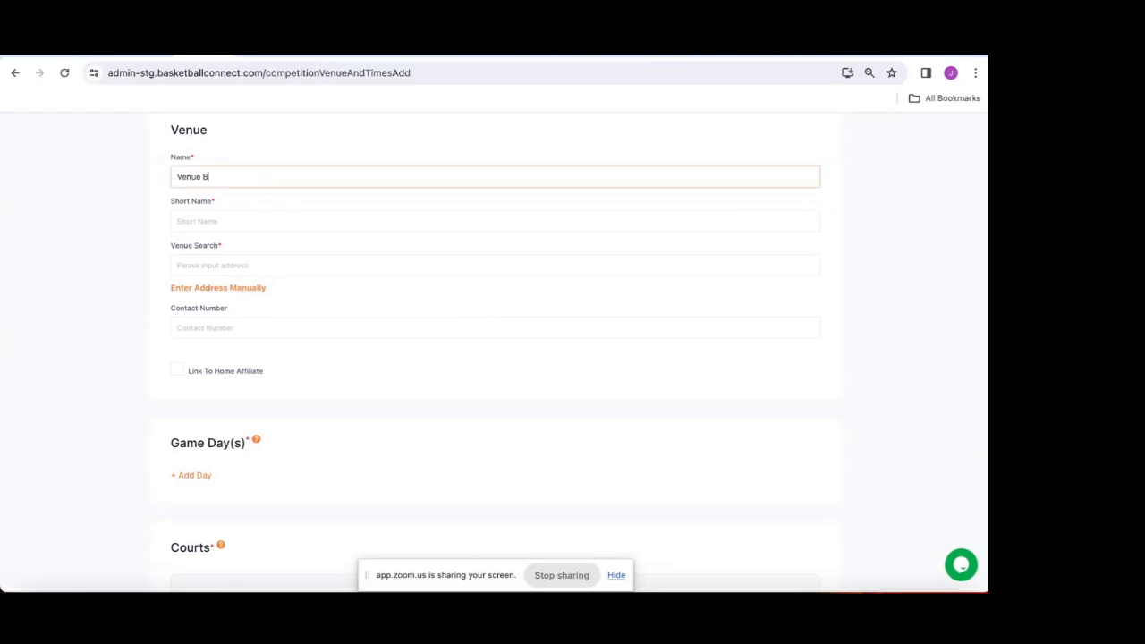
left_click(224, 221)
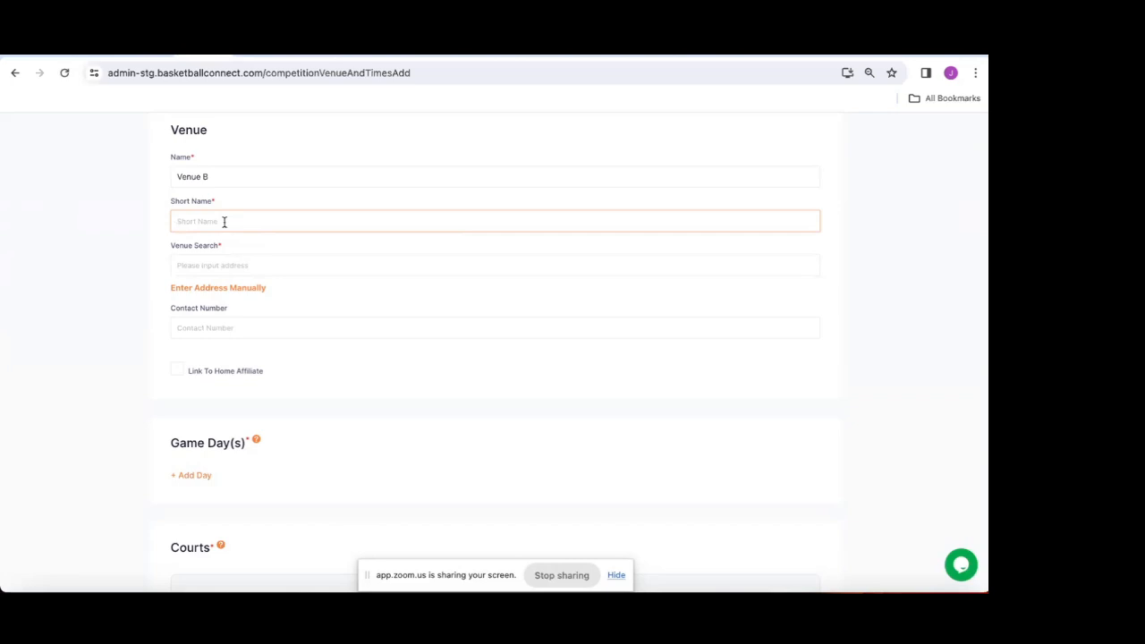
type("VENB")
Clear the partial '123' text from the Venue Search address field
left_click_drag(218, 176, 123, 180)
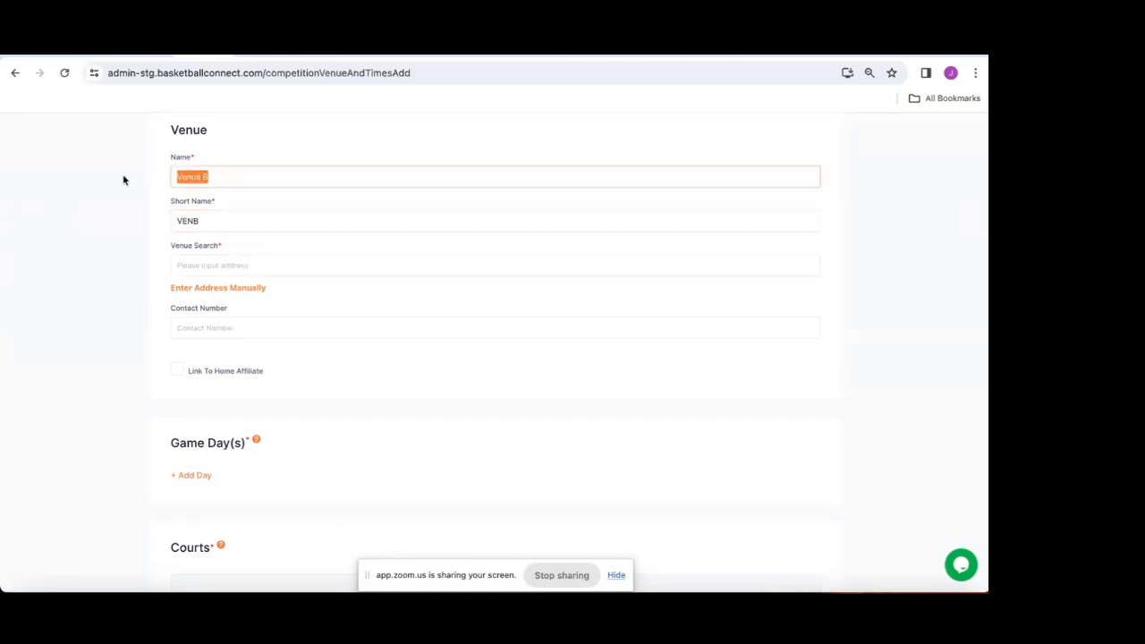
left_click(191, 267)
type("123")
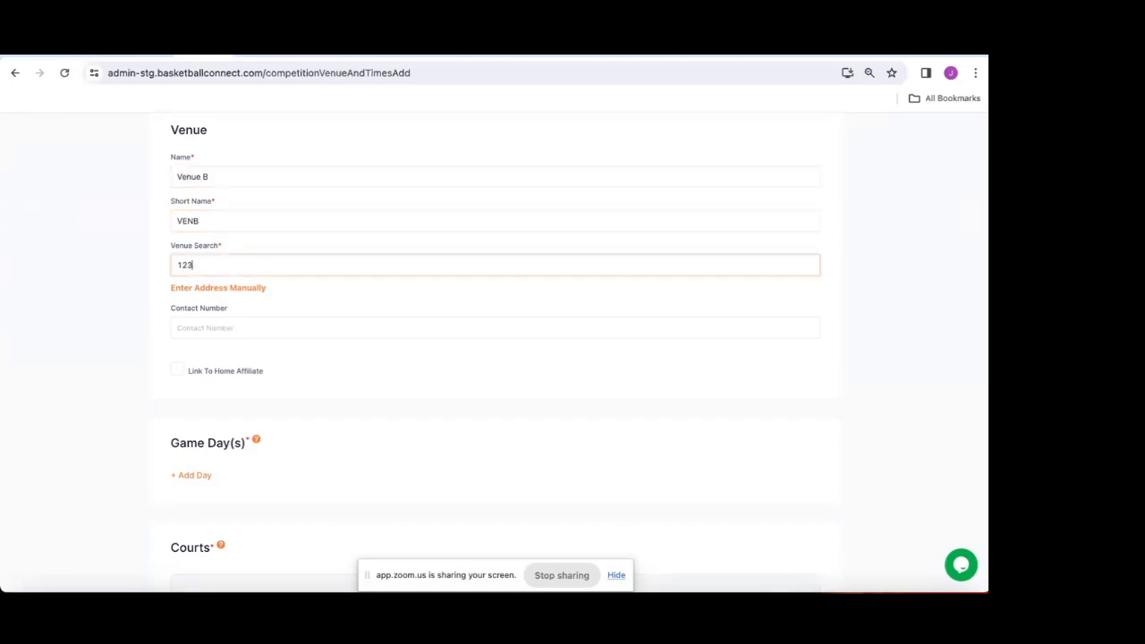
key("BackSpace")
key("BackSpace")
key("BackSpace")
left_click(218, 221)
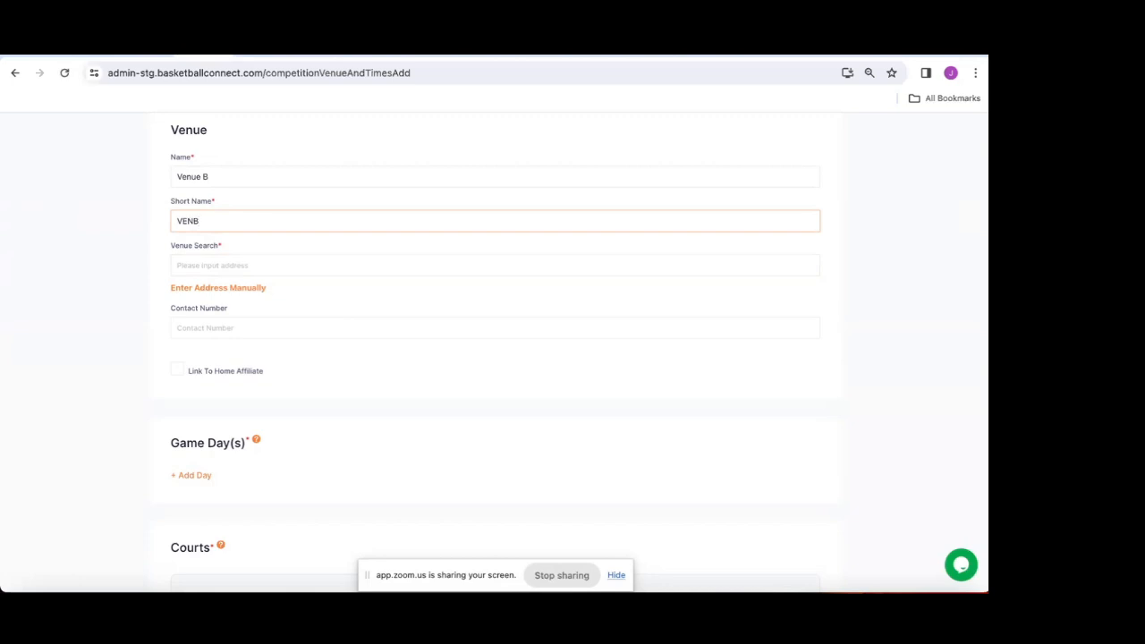
left_click(213, 262)
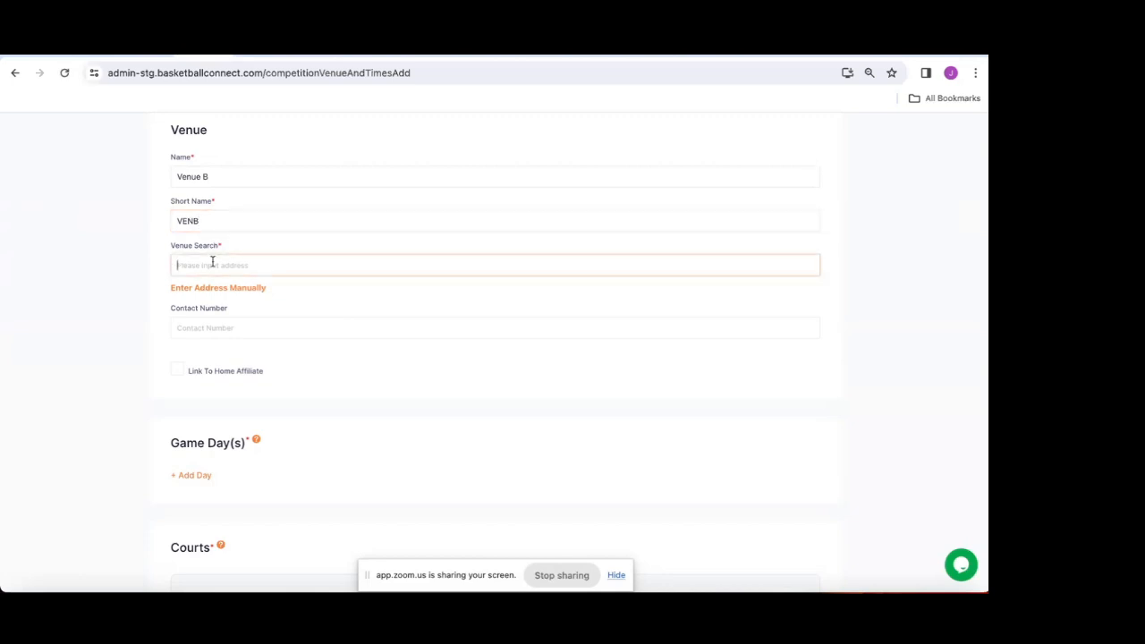
type("123")
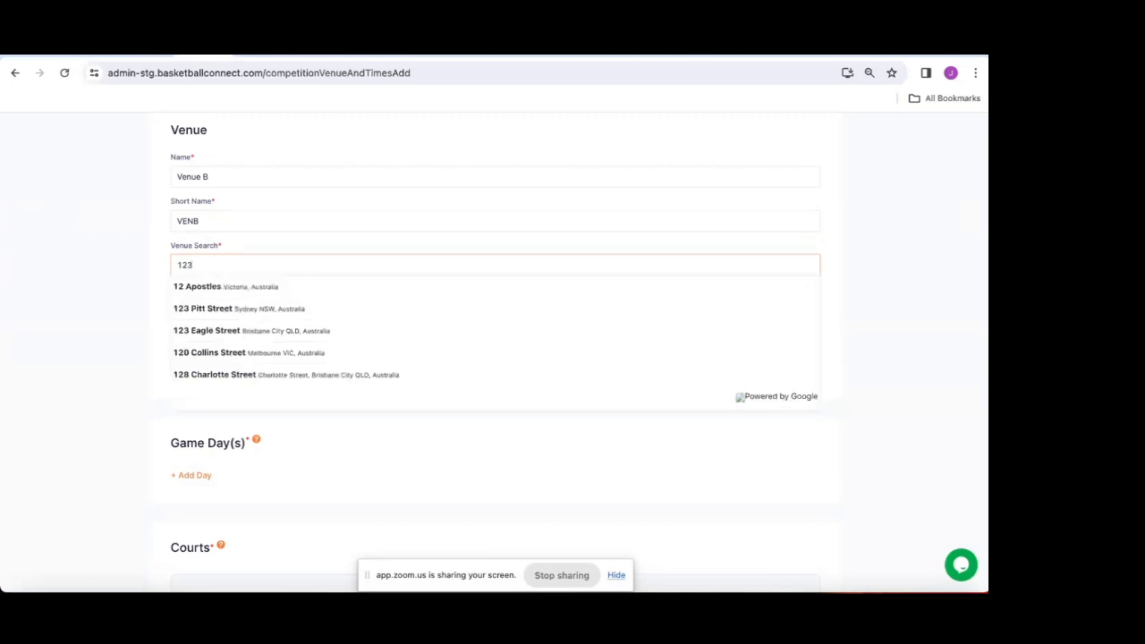
left_click(228, 382)
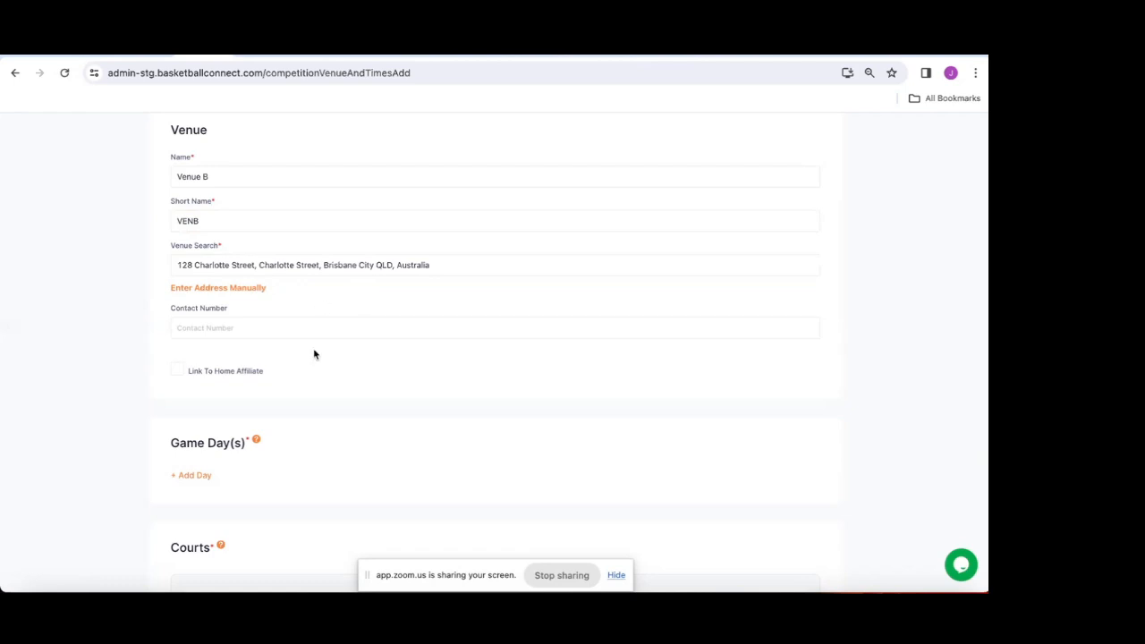
left_click(208, 327)
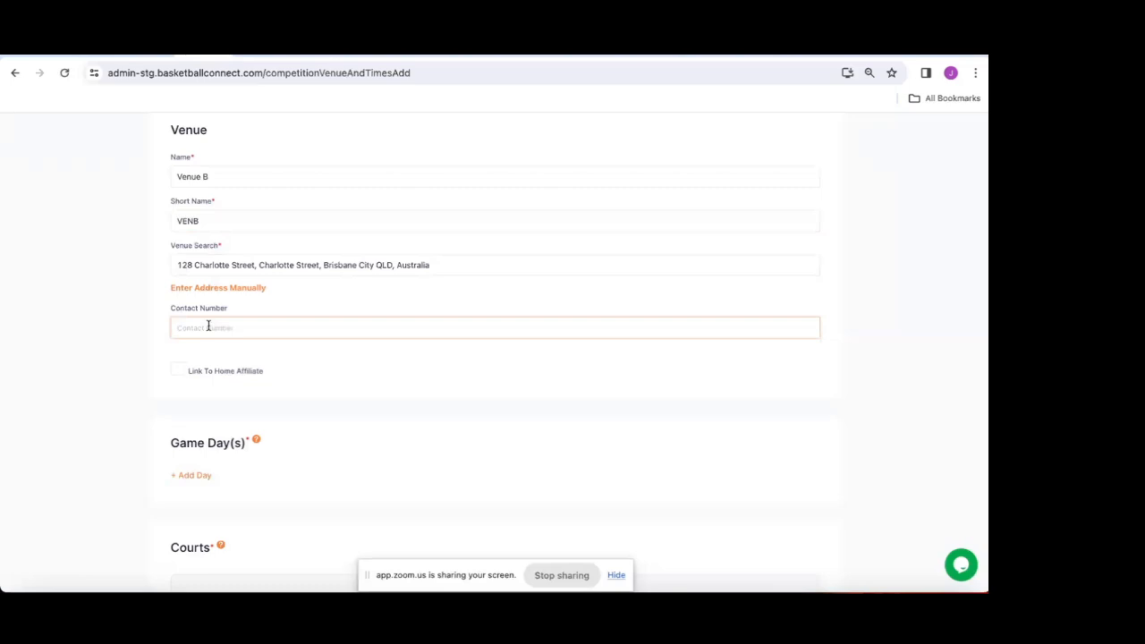
type("1234567890")
scroll(235, 379, "down", 2)
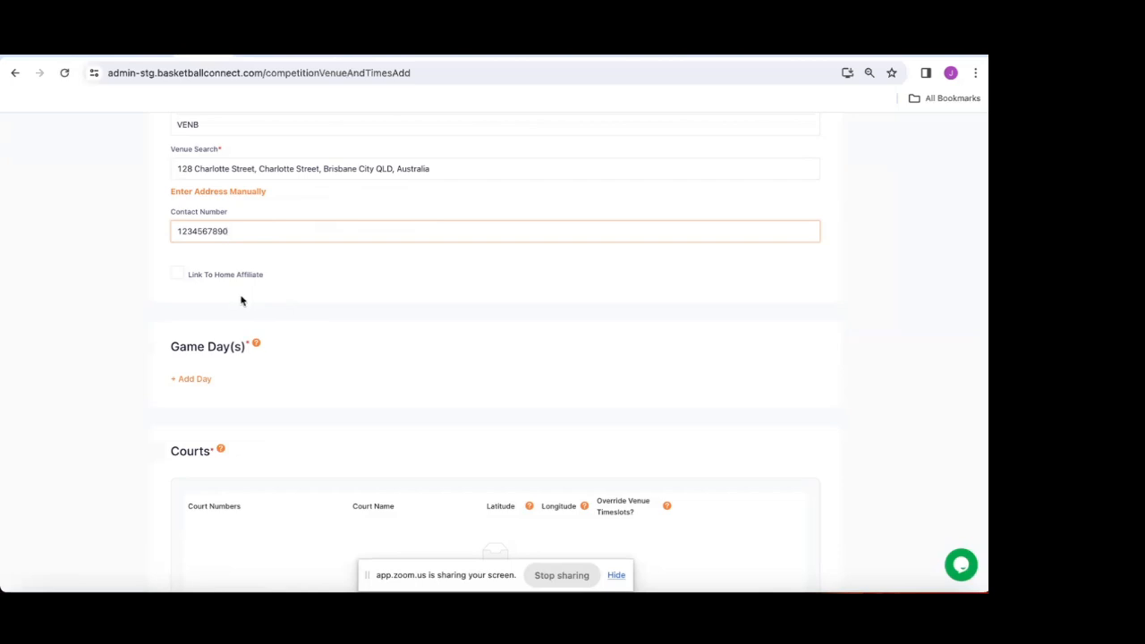
Turn on Link To Home Affiliate, leaving the affiliate dropdown without a selection
left_click(176, 274)
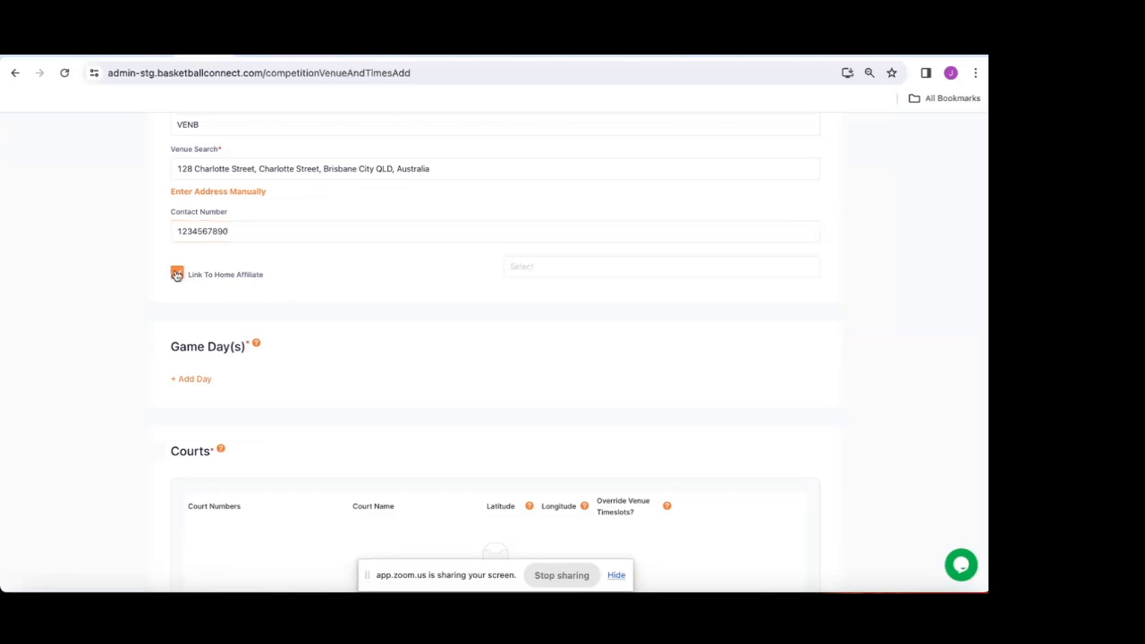
left_click(541, 271)
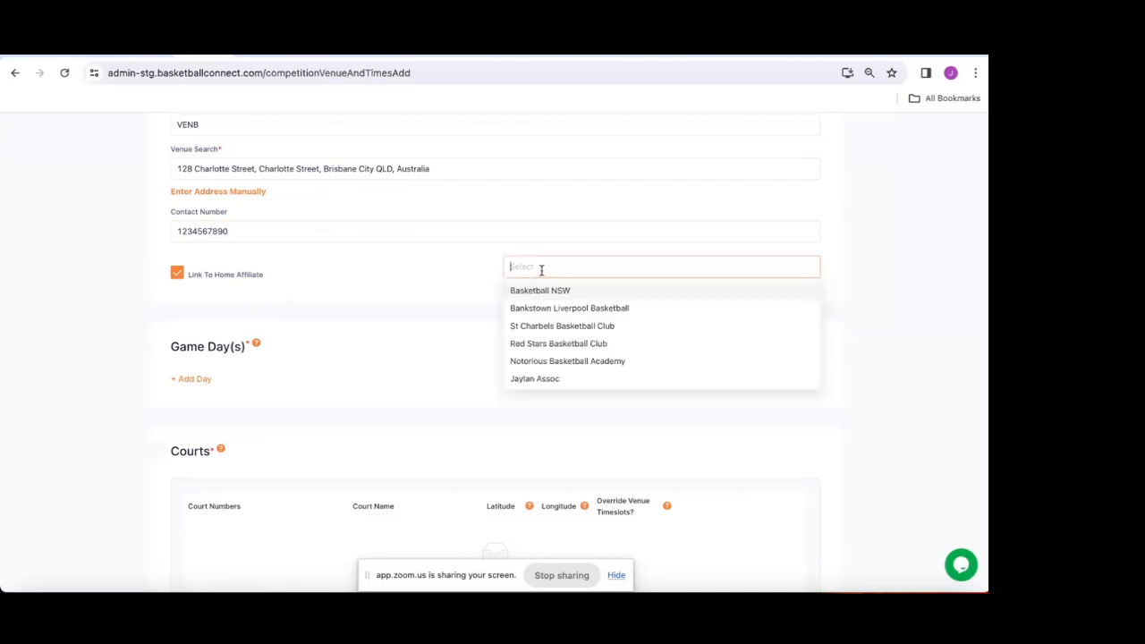
scroll(547, 320, "down", 1)
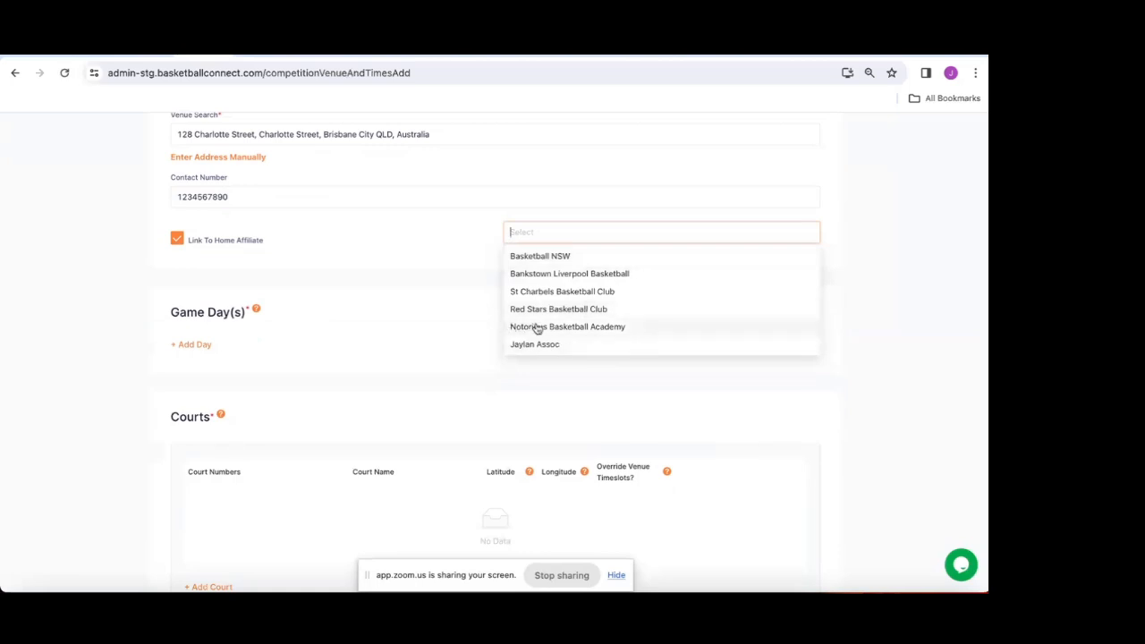
left_click(96, 269)
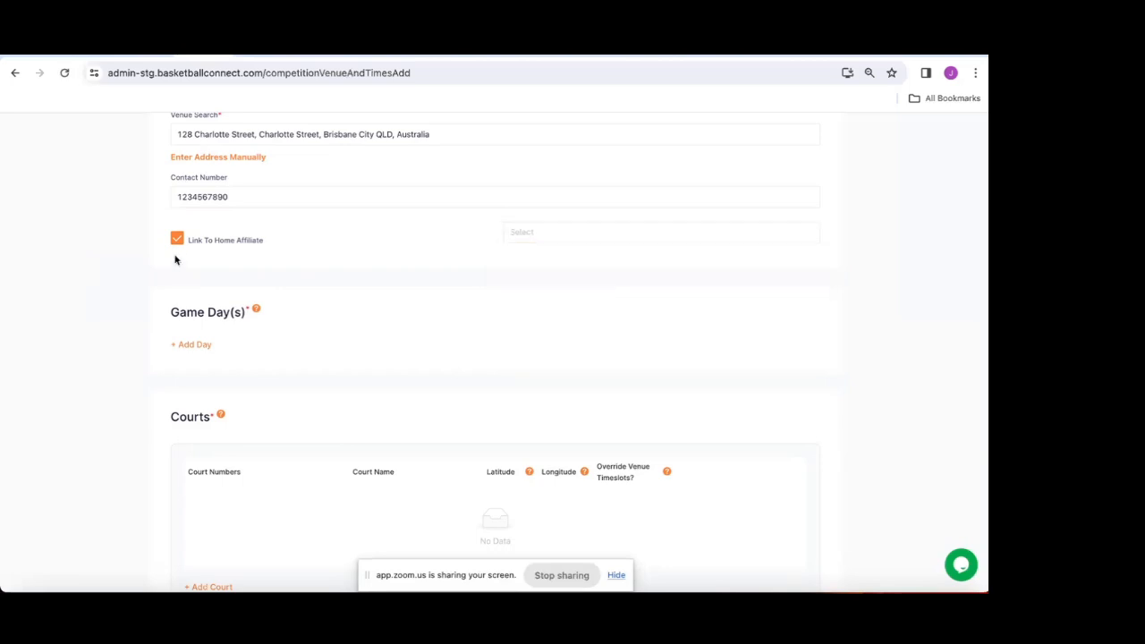
scroll(194, 282, "down", 1)
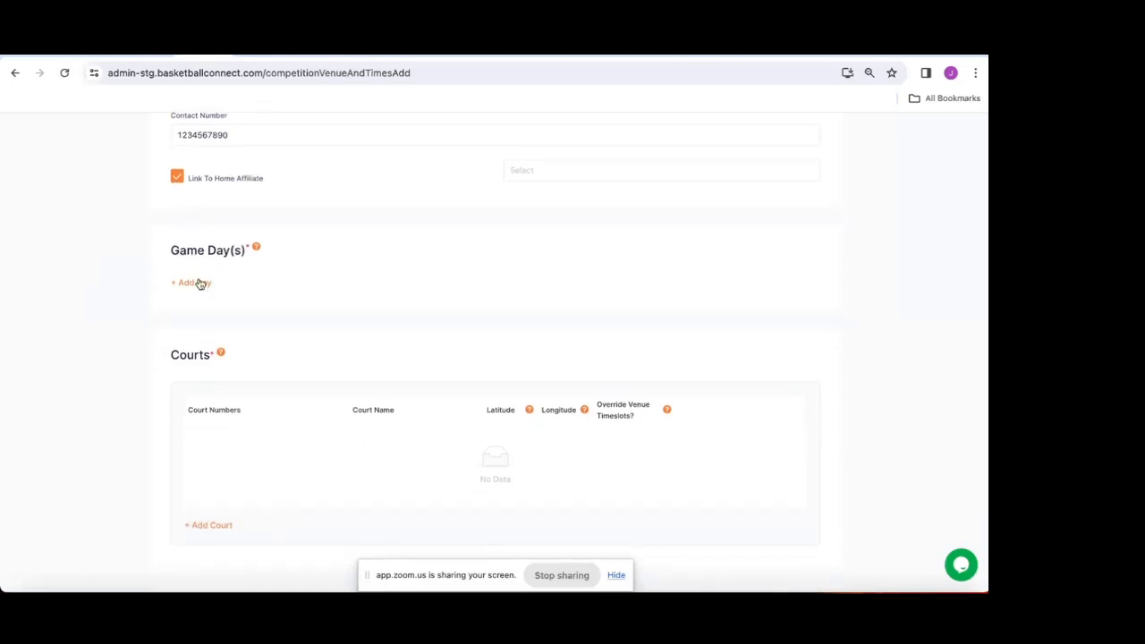
Add two game days and set them to Saturday and Sunday
left_click(199, 283)
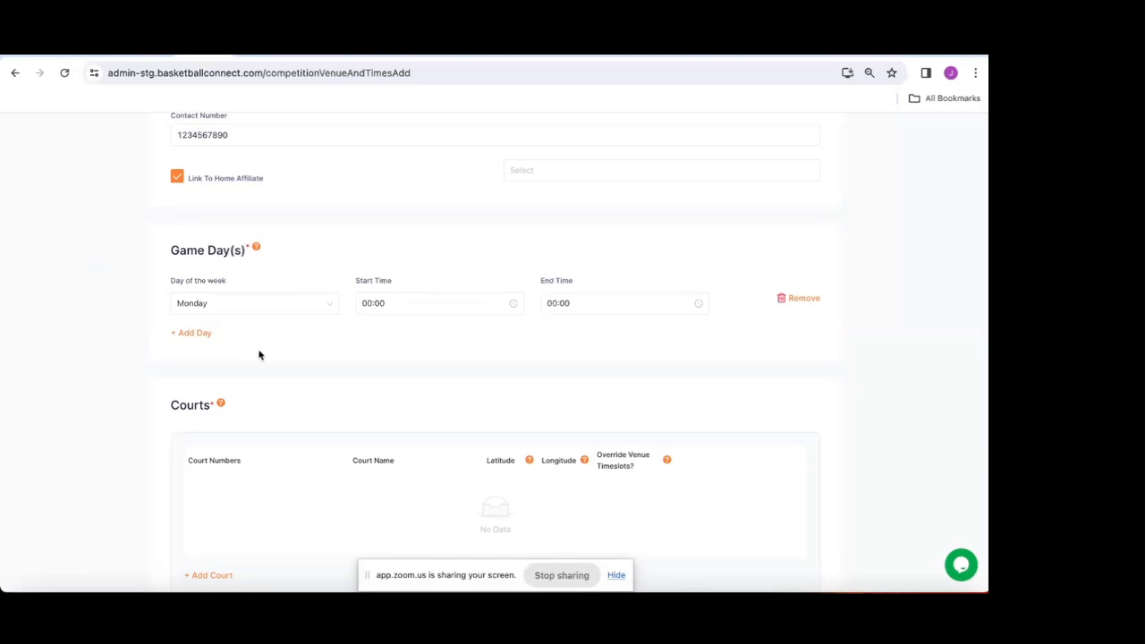
left_click(188, 333)
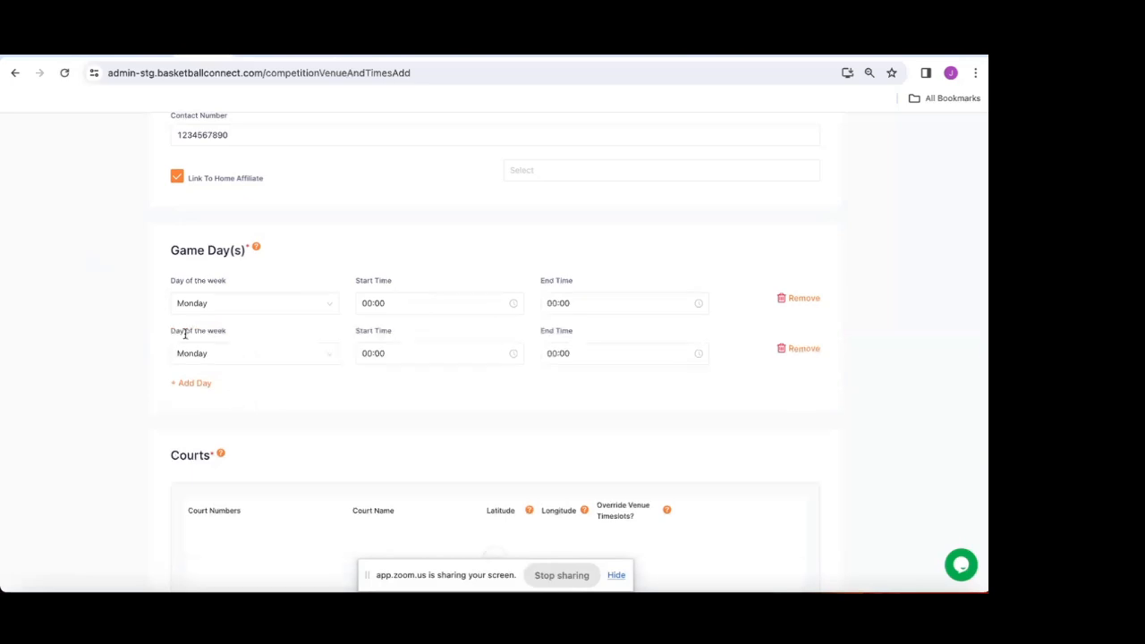
left_click(260, 300)
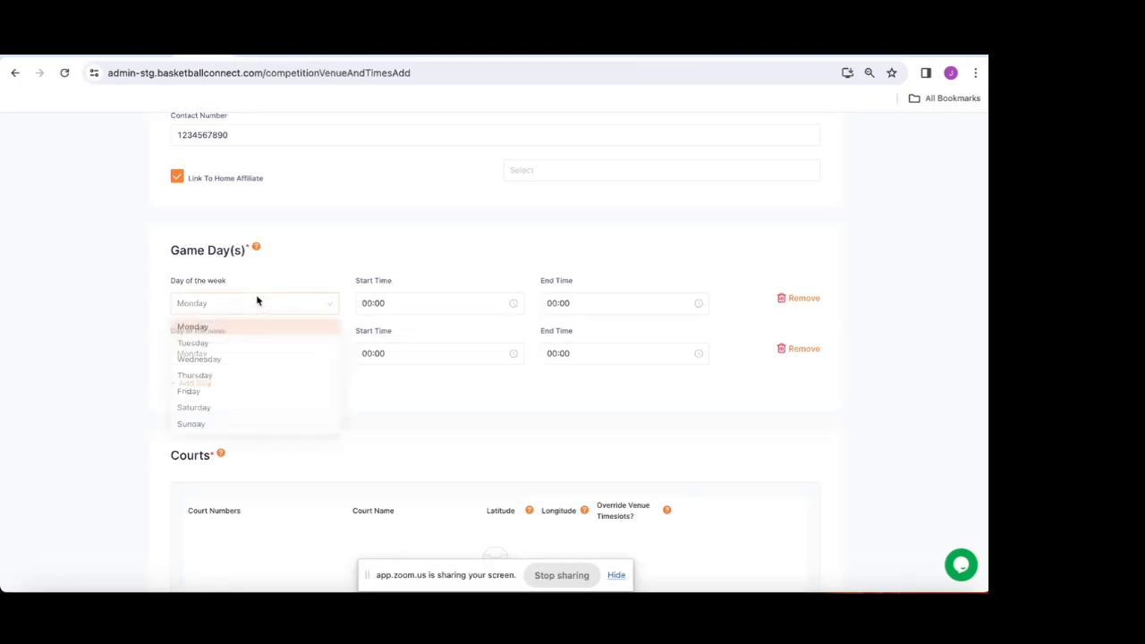
left_click(213, 416)
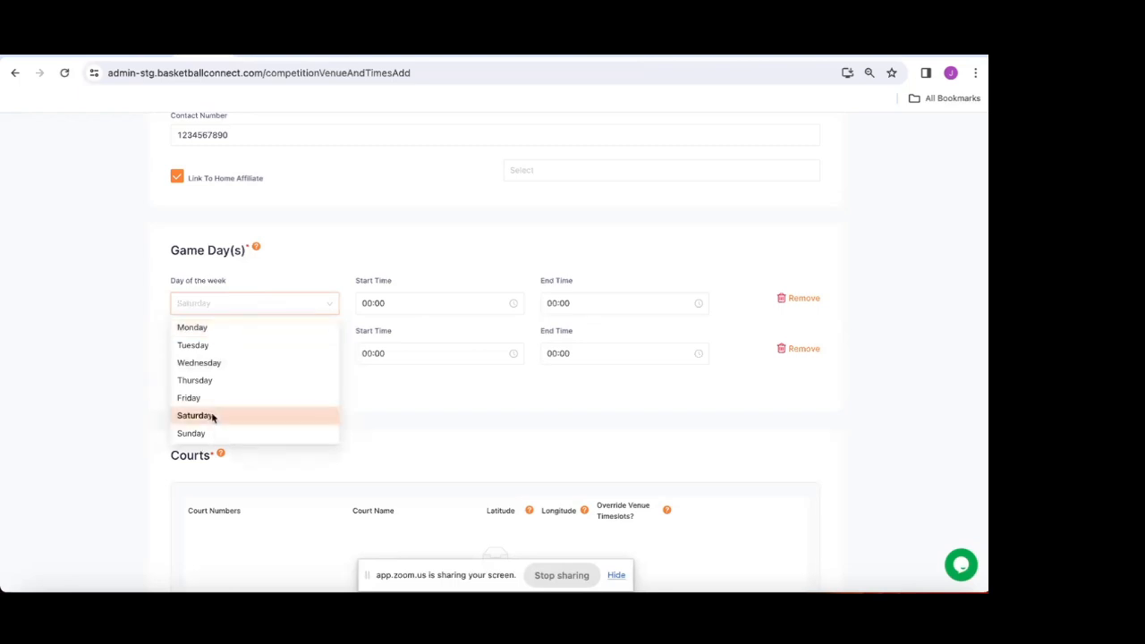
left_click(234, 353)
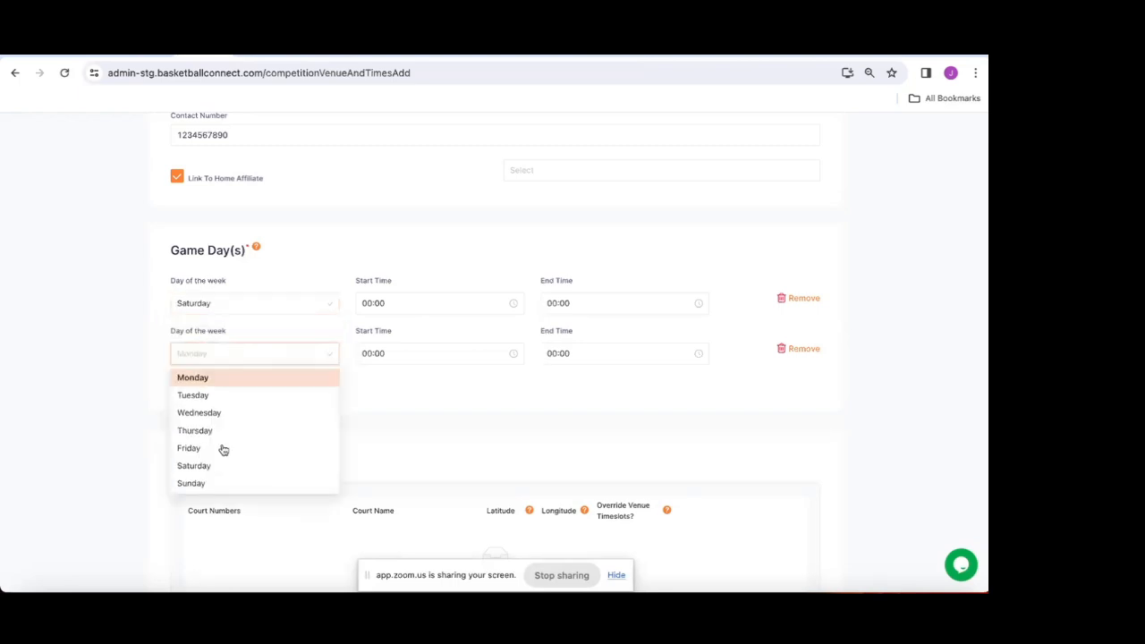
left_click(215, 485)
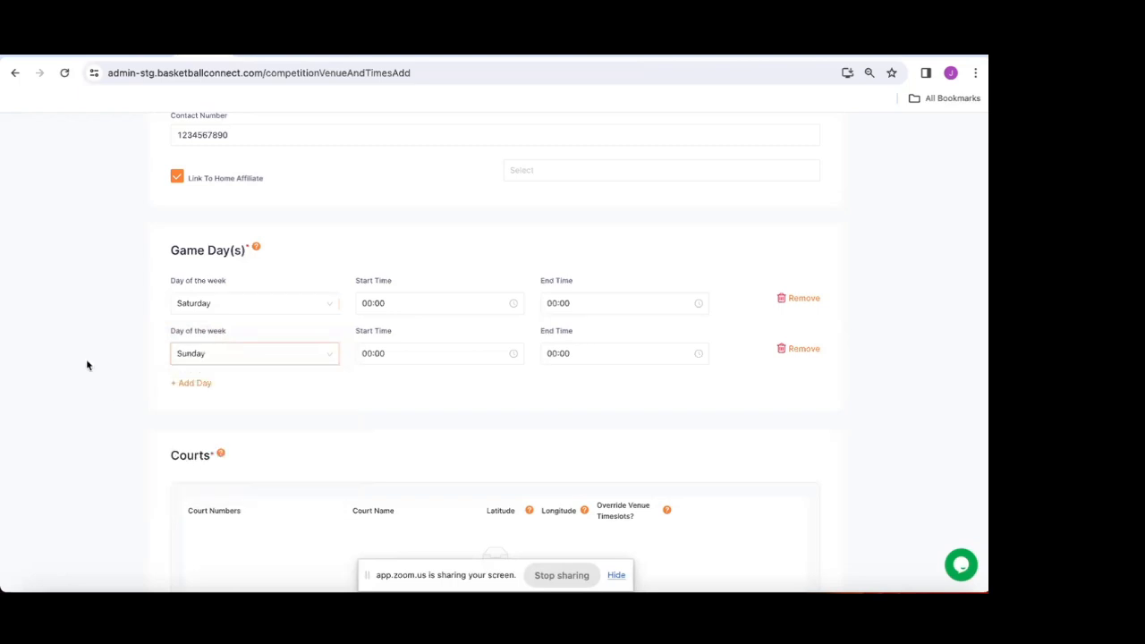
Set Saturday's game day to run from 09:00 to 16:00
left_click(371, 305)
key("BackSpace")
type("9")
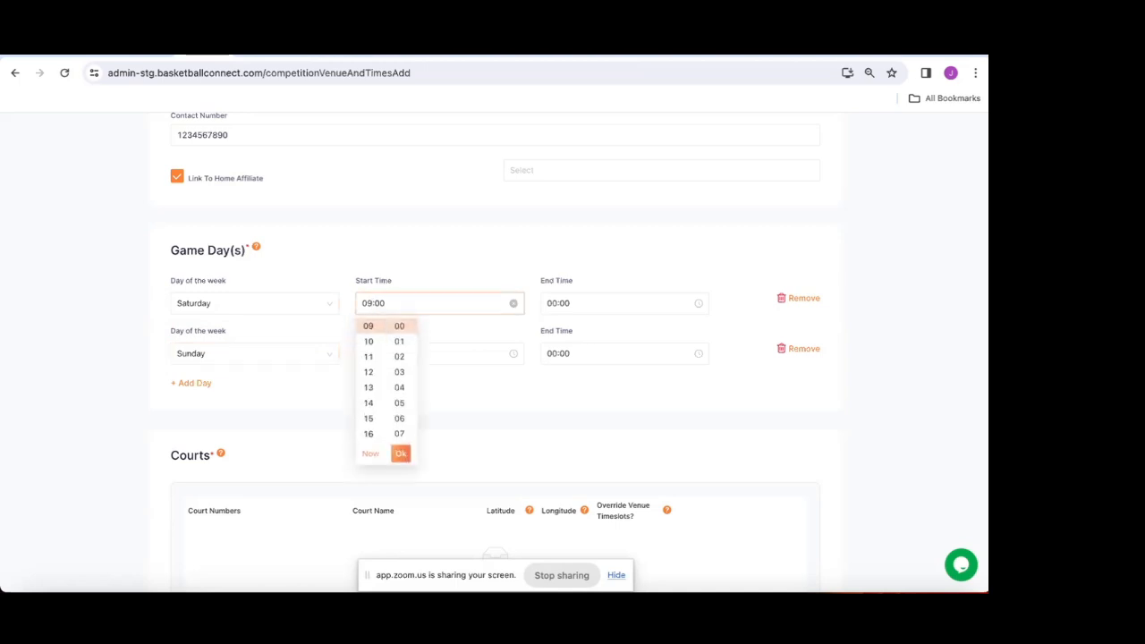
key("Return")
left_click(557, 305)
key("BackSpace")
key("BackSpace")
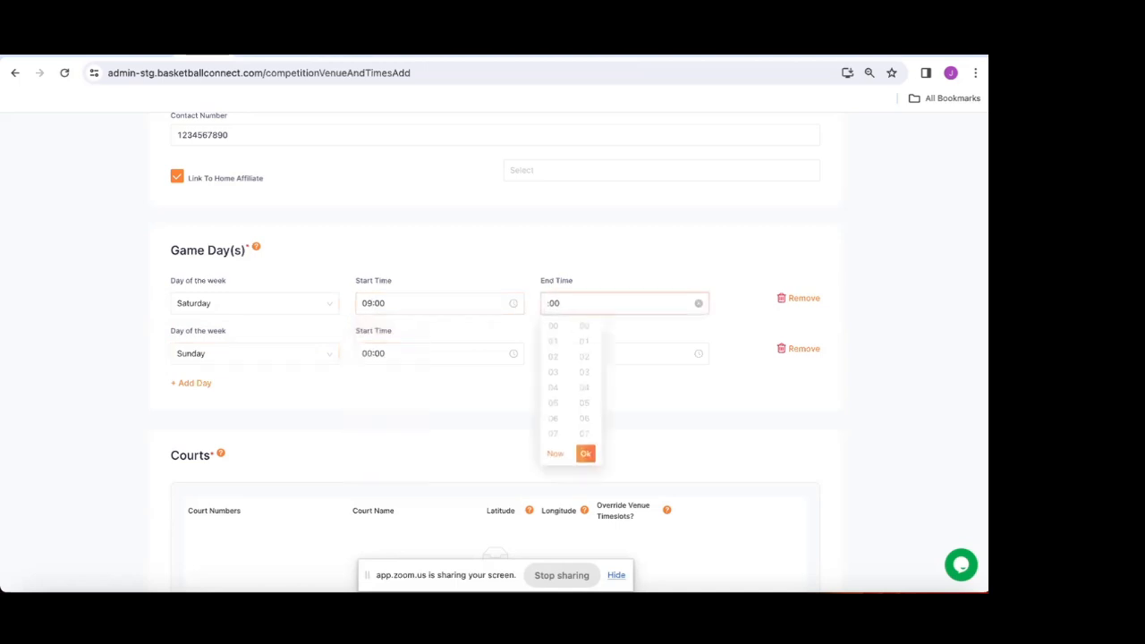
type("16")
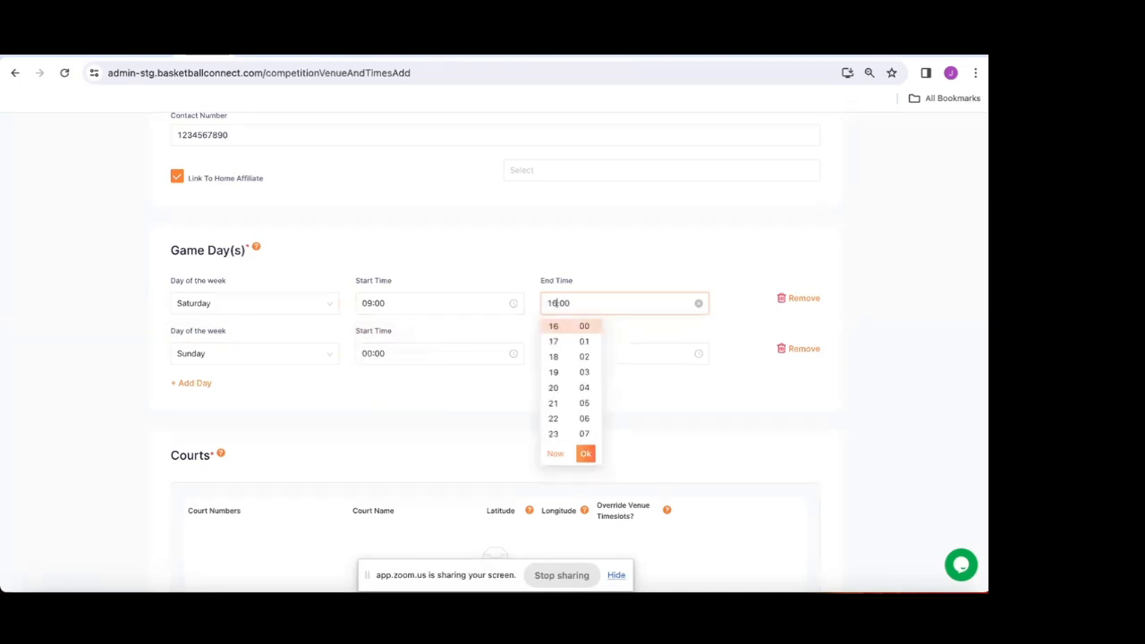
key("Return")
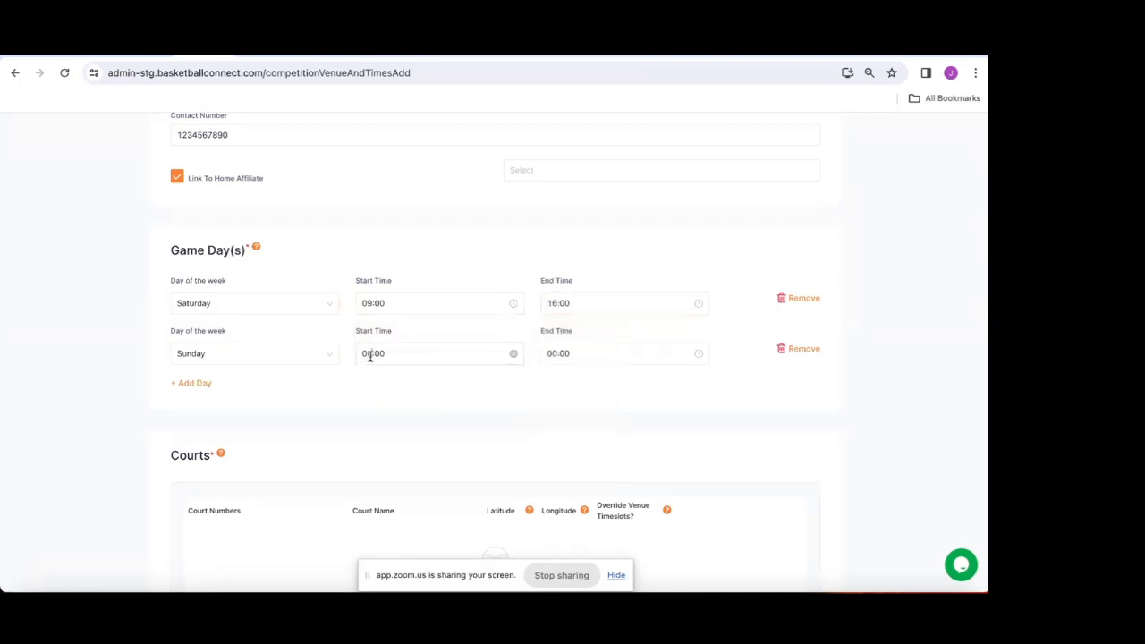
Set Sunday's game day to run from 09:00 to 16:00
left_click(370, 354)
key("BackSpace")
key("BackSpace")
type("09")
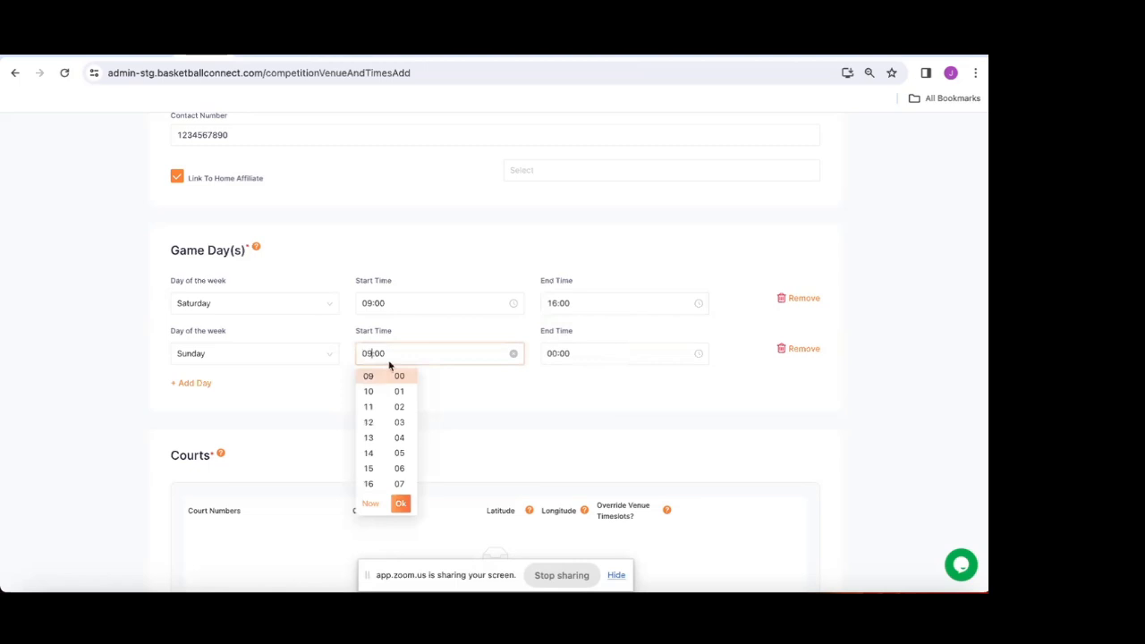
key("Return")
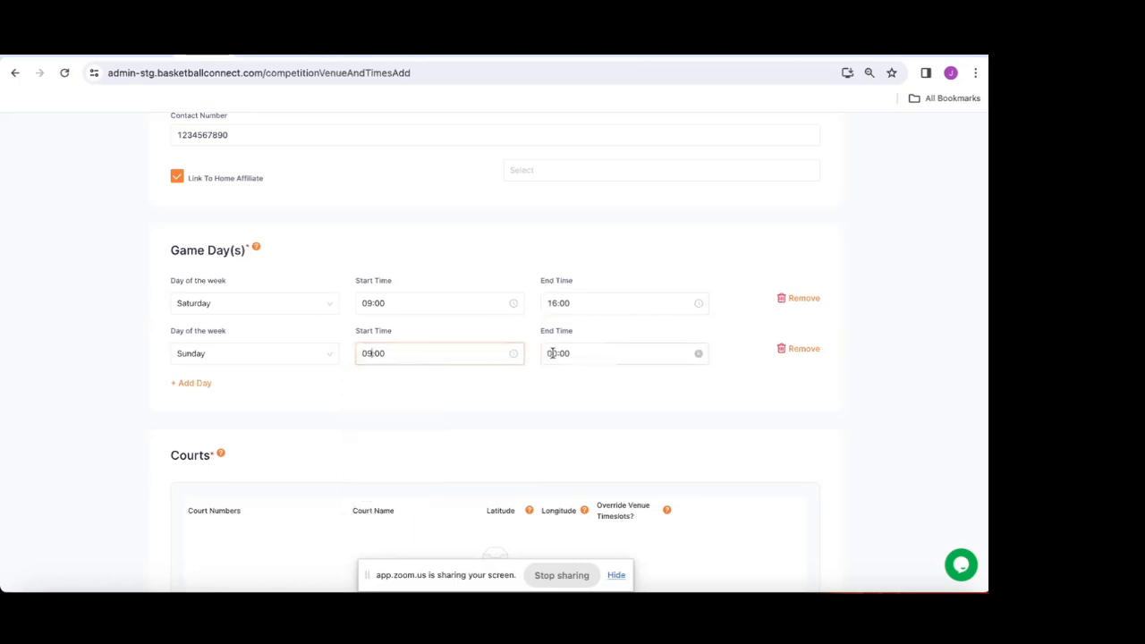
left_click(556, 354)
key("BackSpace")
key("BackSpace")
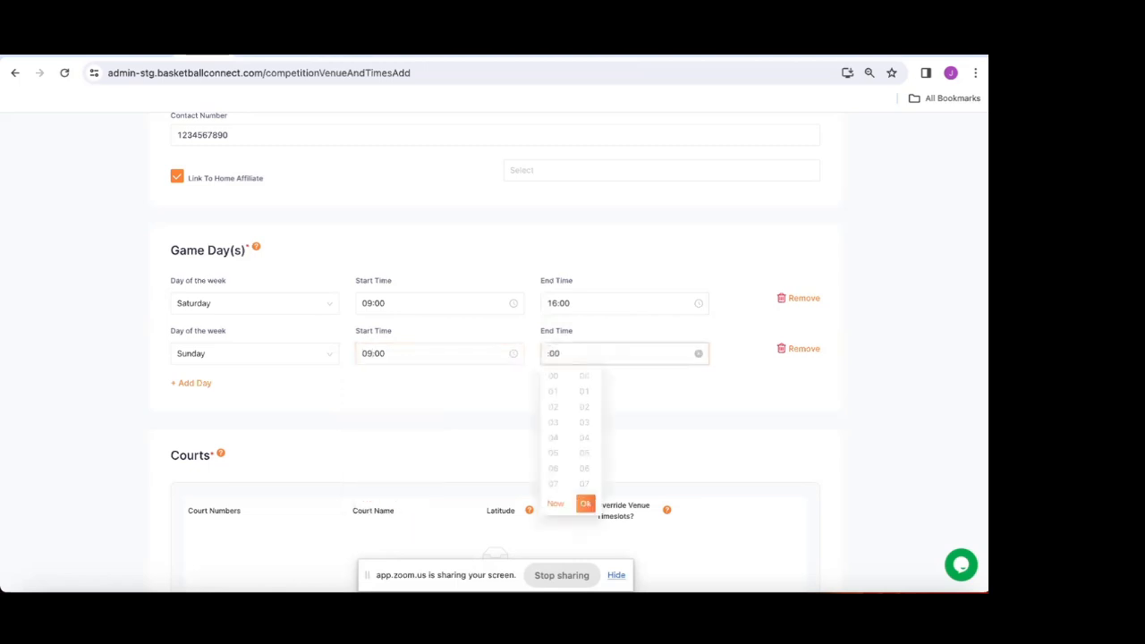
type("16")
key("Return")
Add a first, still unnamed court row to the venue
scroll(258, 468, "down", 2)
scroll(230, 443, "down", 1)
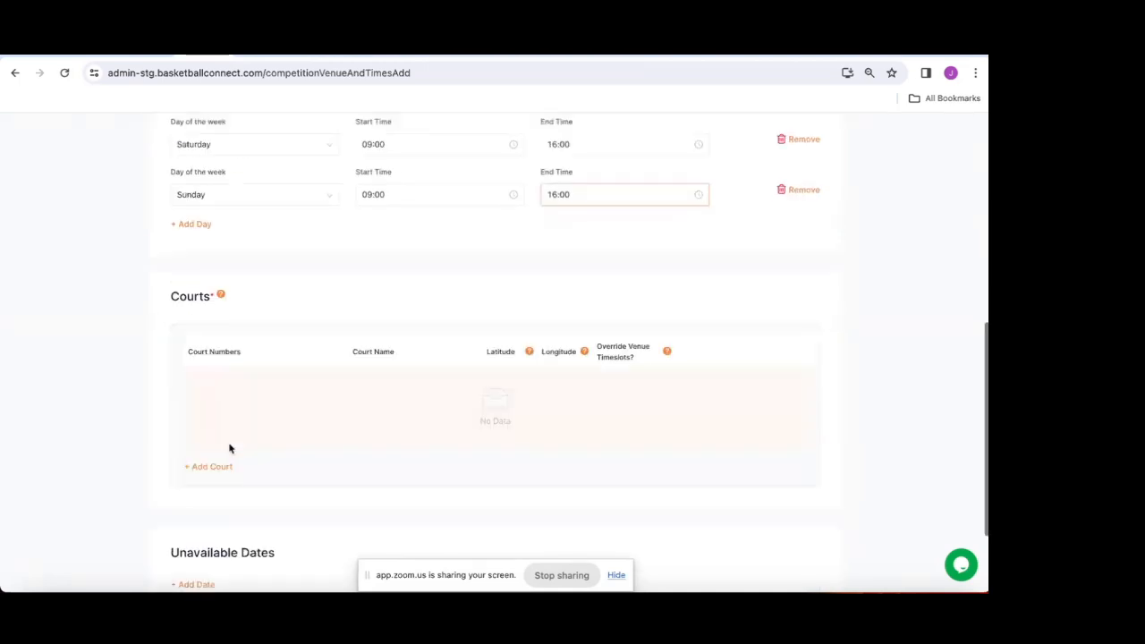
left_click(203, 469)
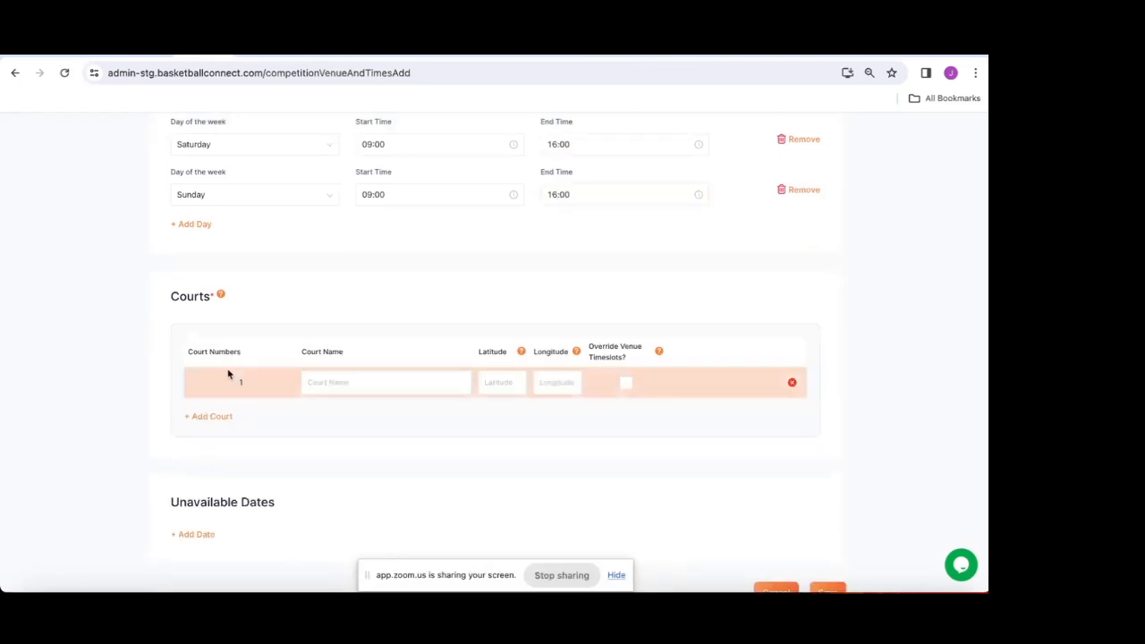
Add second and third court rows to Venue B
left_click_drag(202, 356, 242, 357)
left_click(211, 416)
scroll(212, 425, "down", 1)
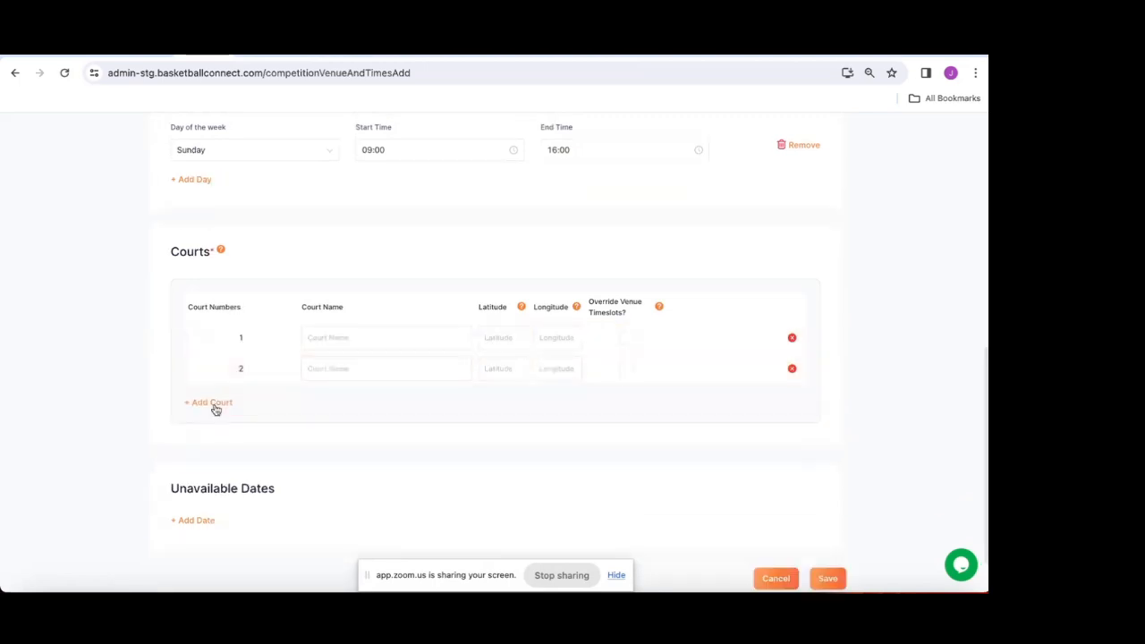
left_click(214, 403)
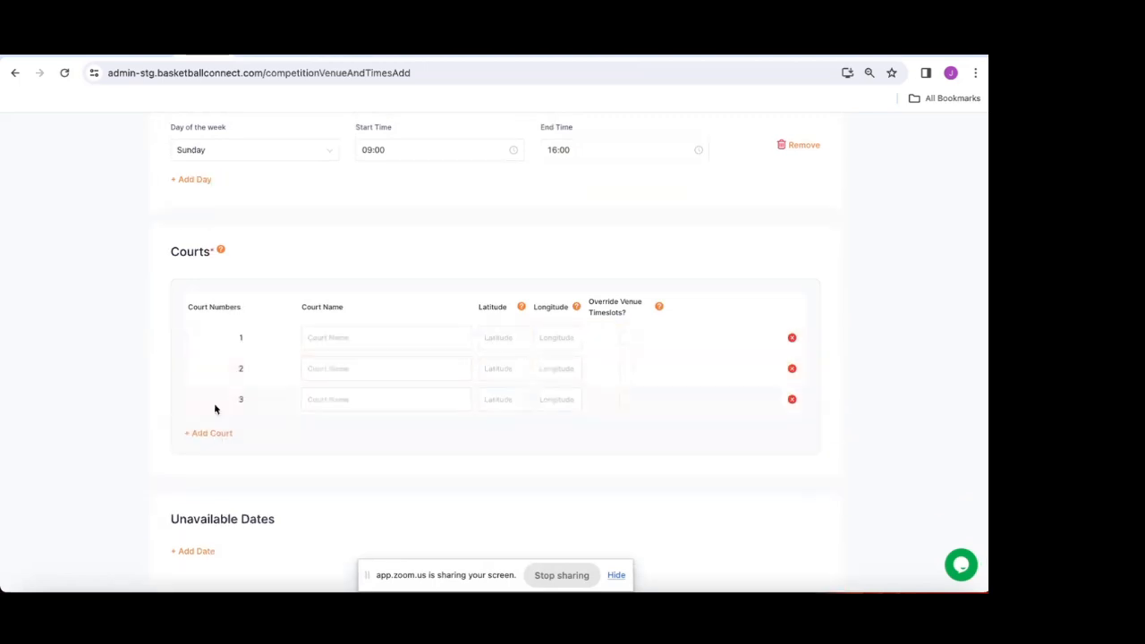
Name the first two courts Court A and Court B
left_click(345, 335)
type("Court A")
left_click(340, 365)
type("Court")
left_click(343, 394)
left_click(346, 366)
type("B")
left_click(360, 402)
type("Court")
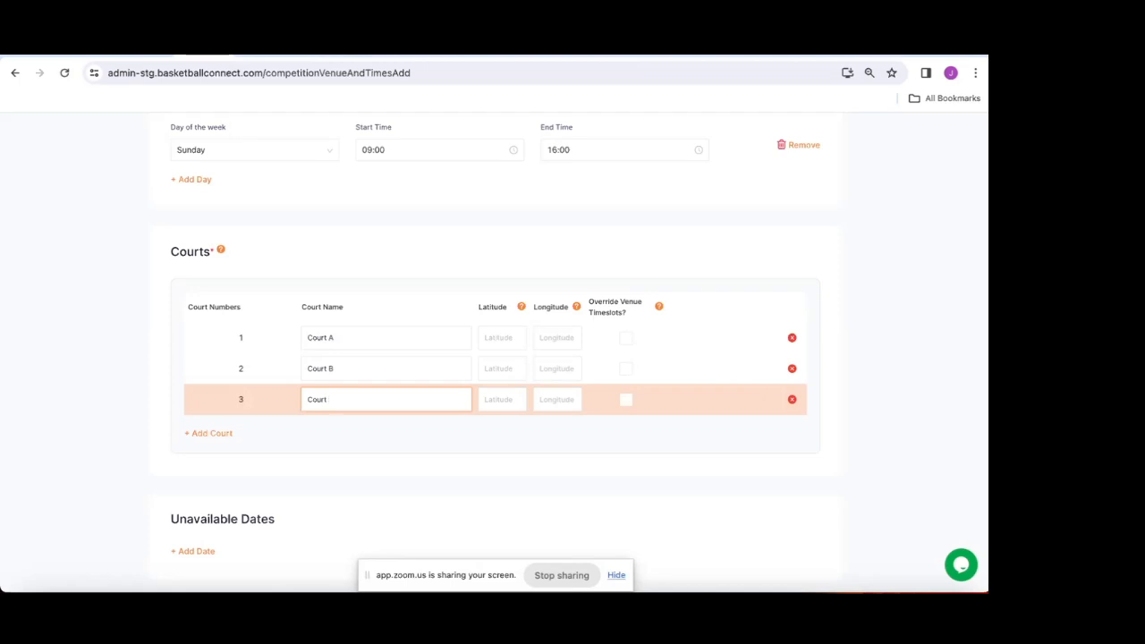
Complete the third court's name as Court C
type("C")
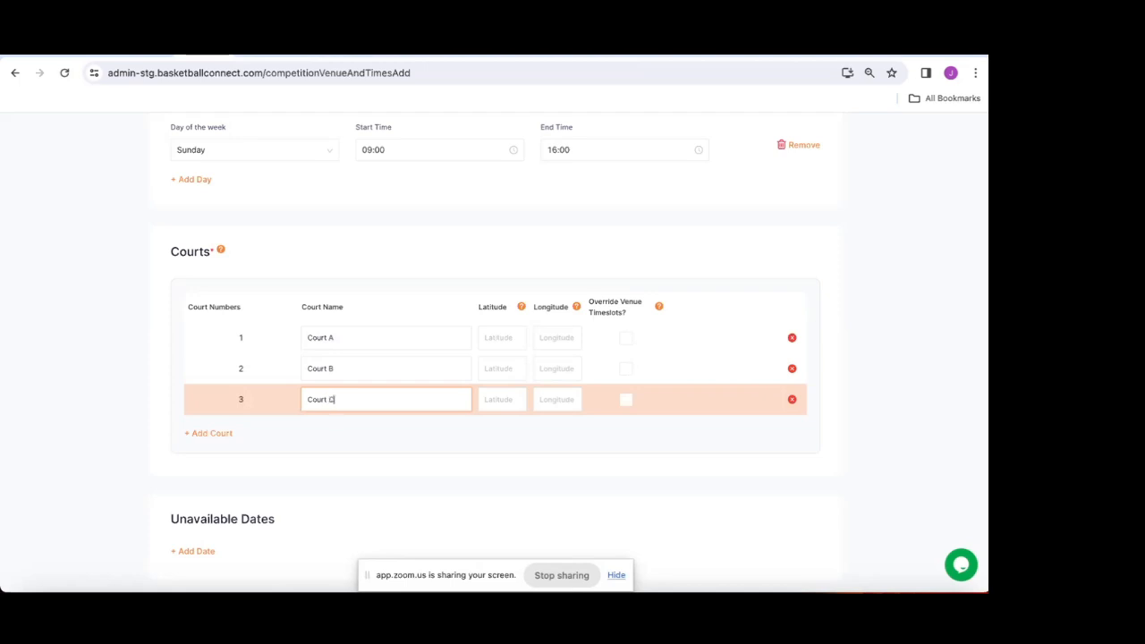
left_click(516, 340)
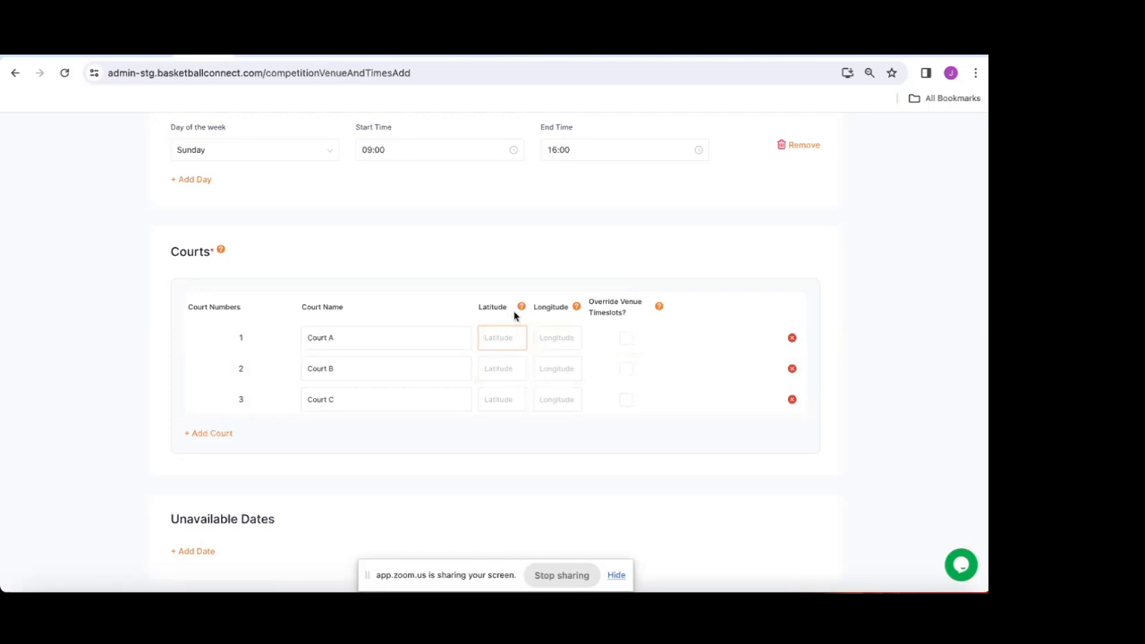
Enter 0 as Court A's latitude and tick its Override Venue Timeslots checkbox
mouse_move(522, 308)
left_click(505, 337)
type("0")
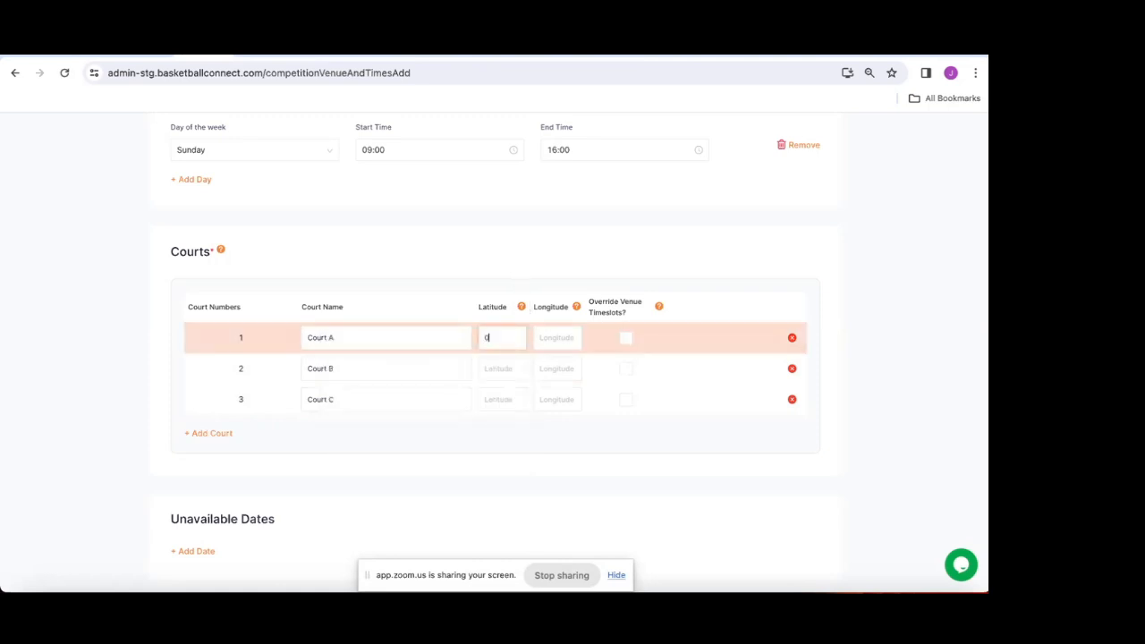
left_click(625, 340)
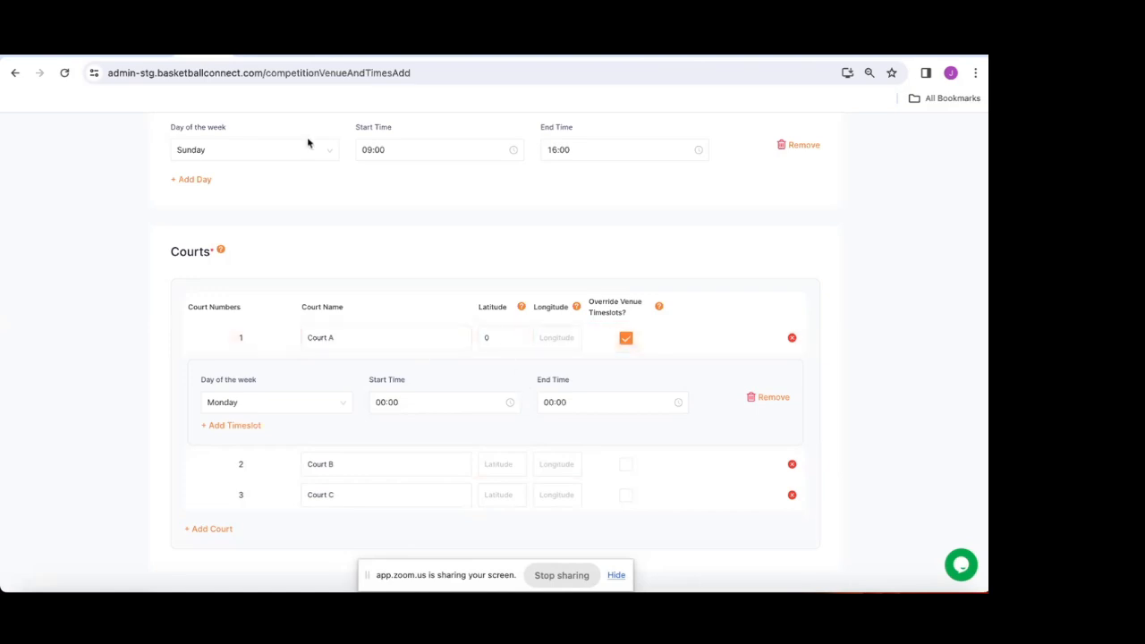
scroll(307, 143, "up", 2)
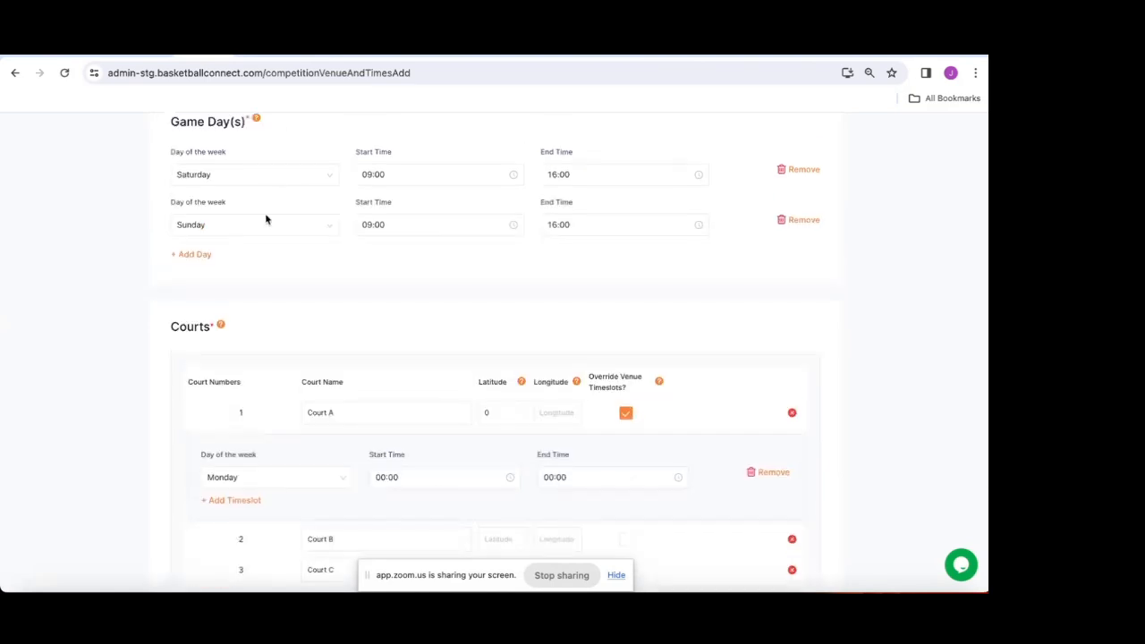
Change Court A's override timeslot to Saturday starting at 09:00
scroll(349, 232, "down", 4)
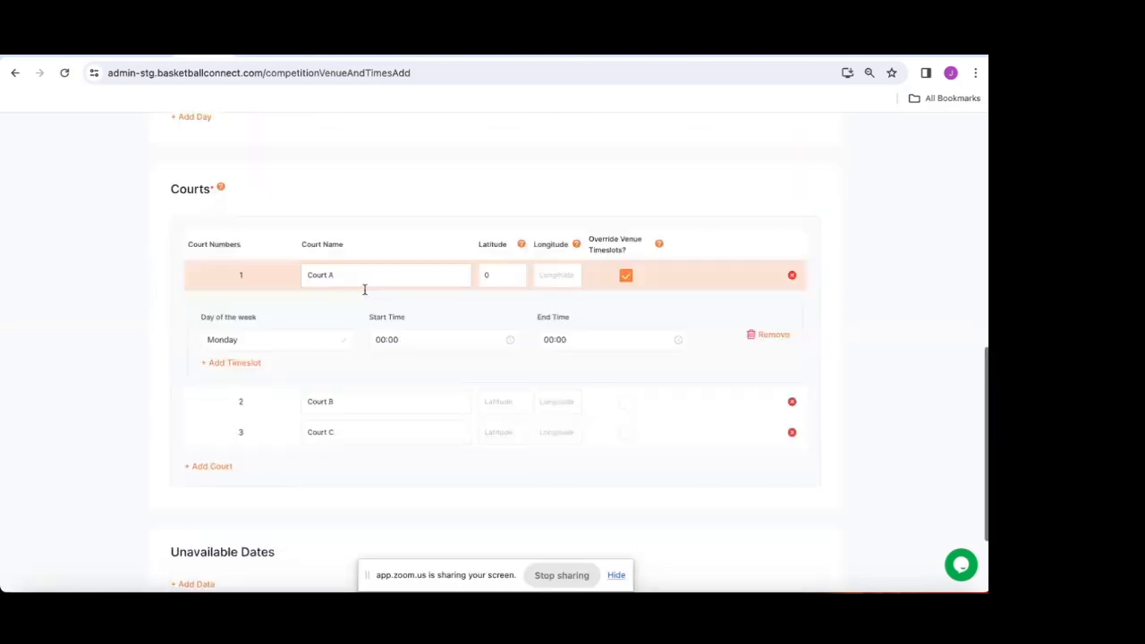
left_click(294, 339)
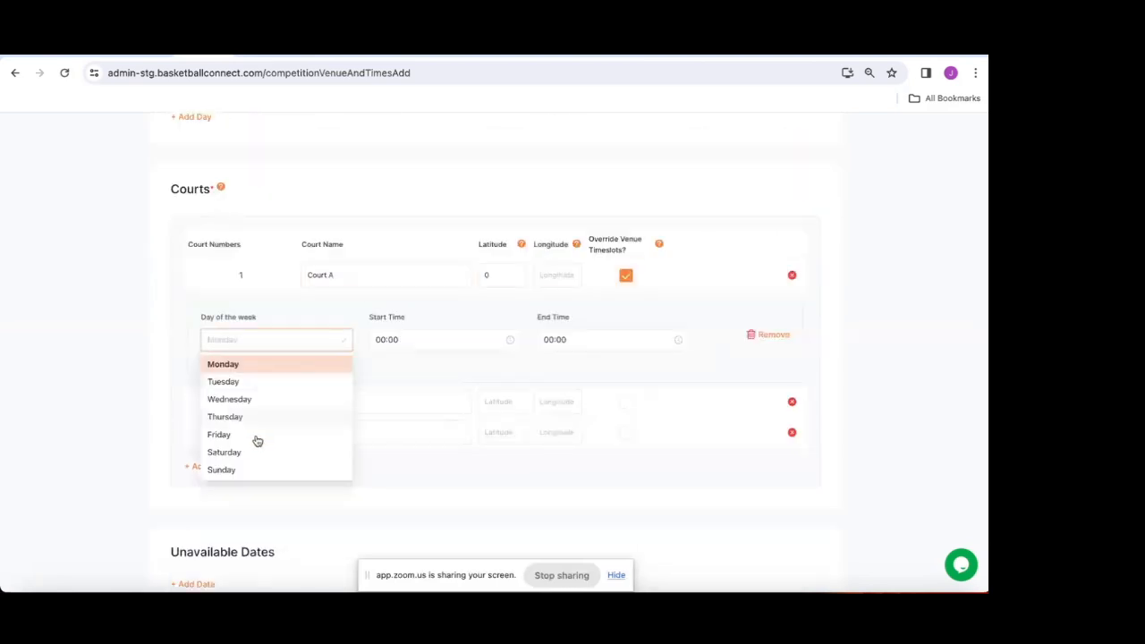
left_click(251, 453)
left_click(414, 338)
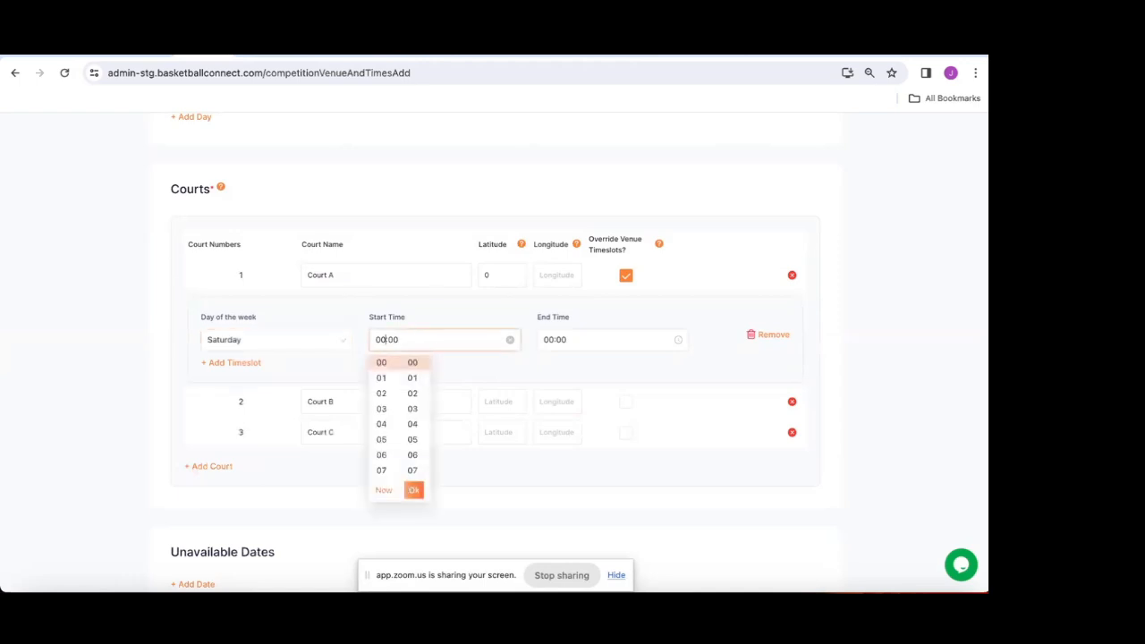
key("BackSpace")
type("9")
left_click(413, 489)
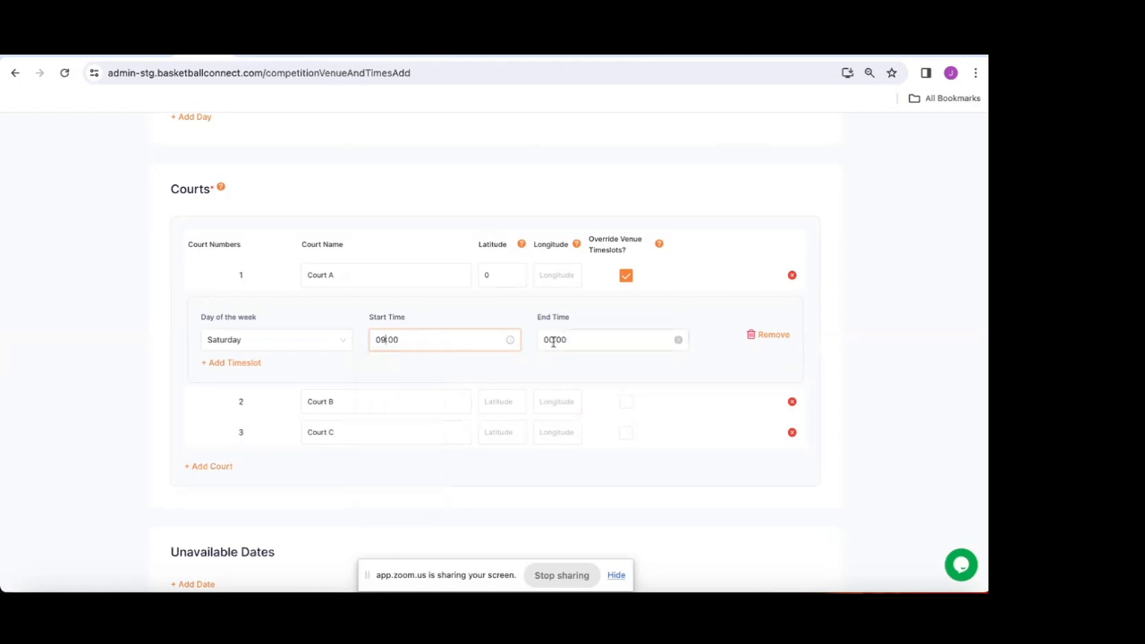
Set Court A's timeslot end time to 12:00
left_click(554, 340)
key("BackSpace")
key("BackSpace")
type("12")
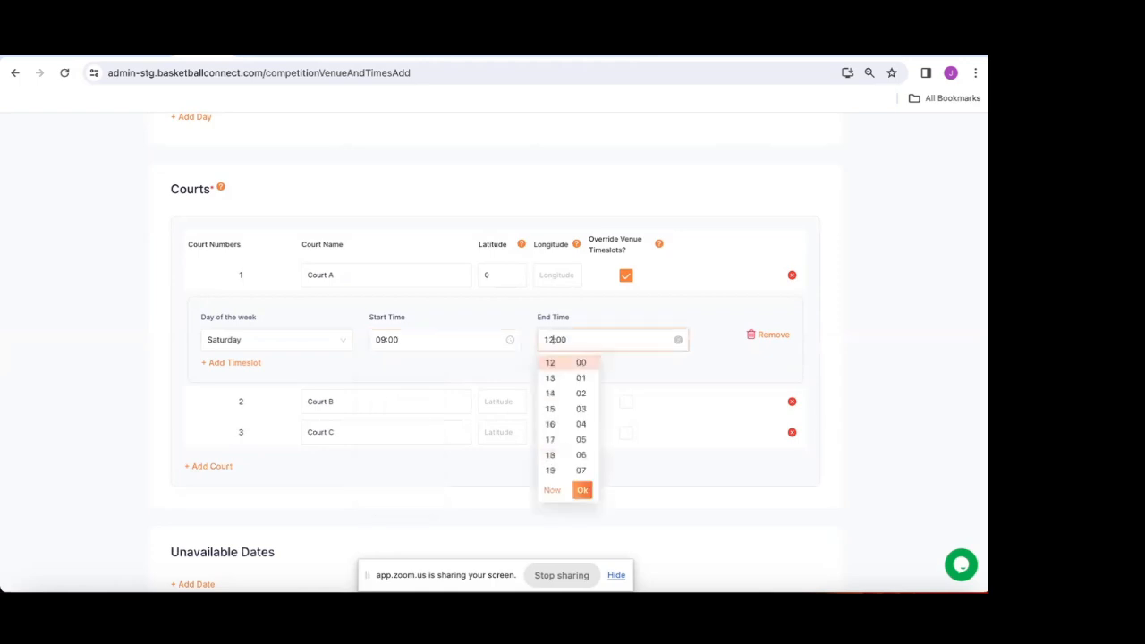
key("Return")
scroll(435, 295, "up", 3)
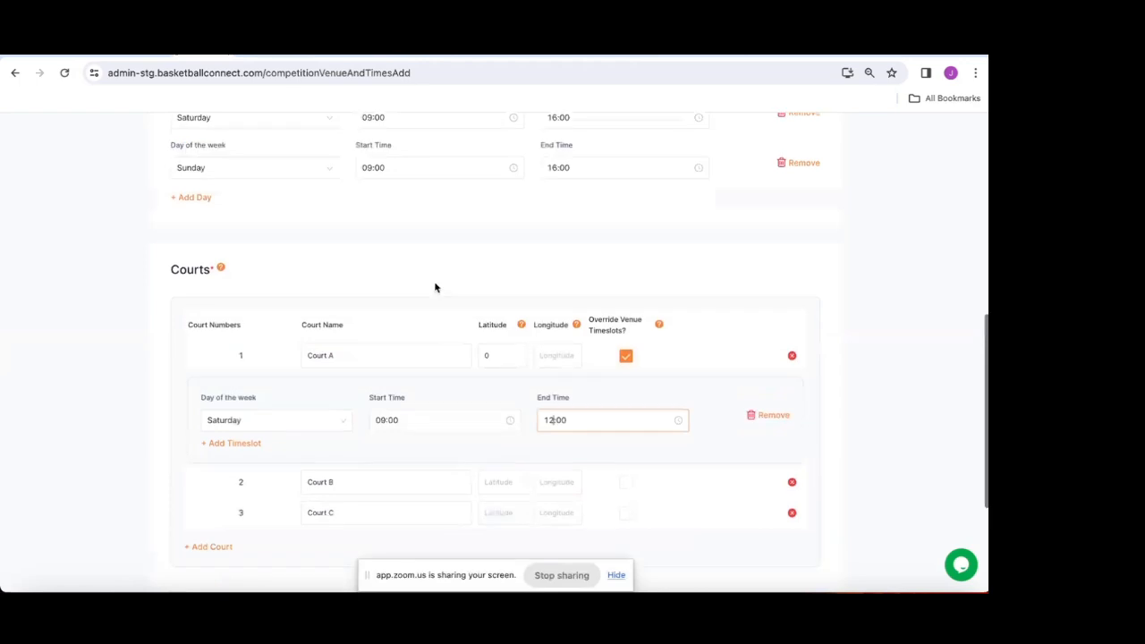
scroll(317, 171, "up", 1)
scroll(401, 278, "down", 2)
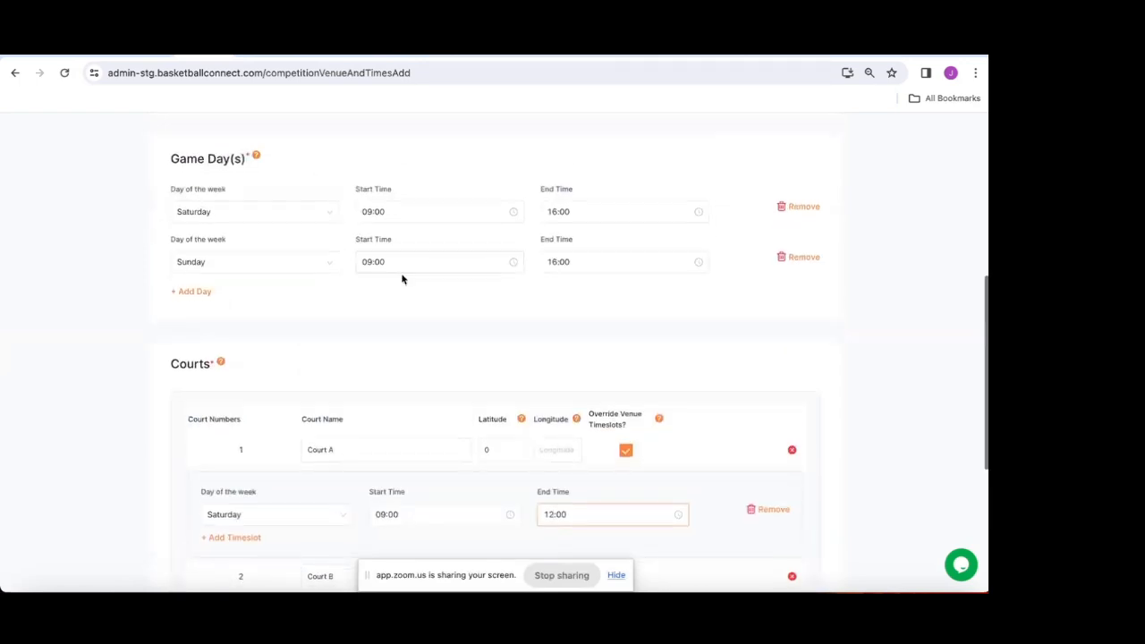
scroll(401, 283, "down", 1)
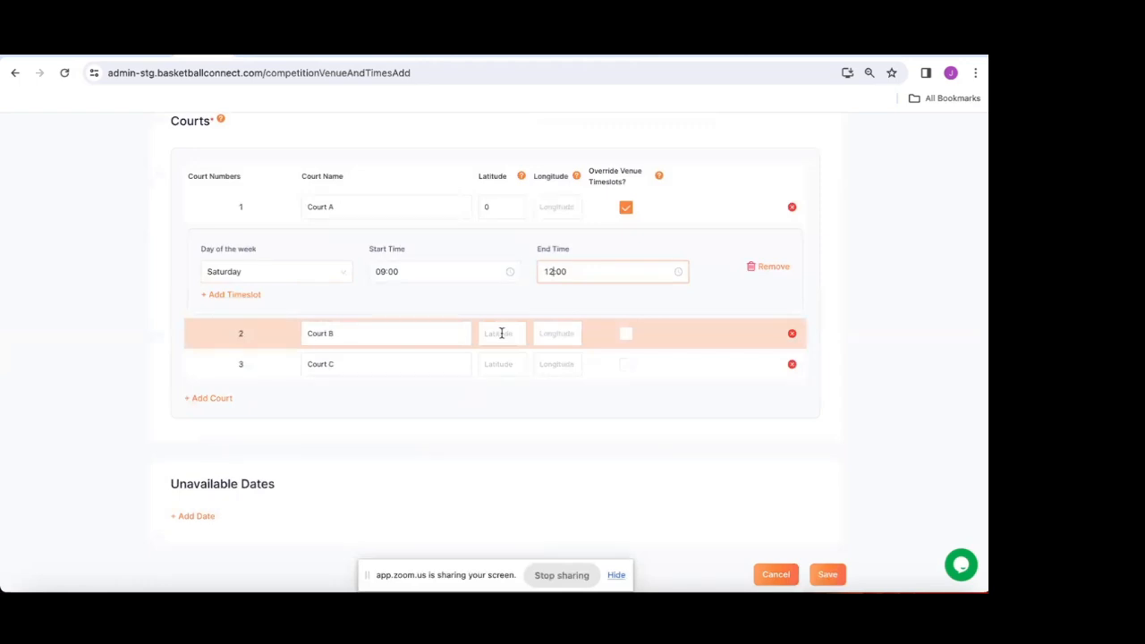
Tick Override Venue Timeslots for Court B, adding its own Monday 00:00–00:00 timeslot
left_click(628, 336)
left_click(628, 337)
scroll(575, 364, "down", 1)
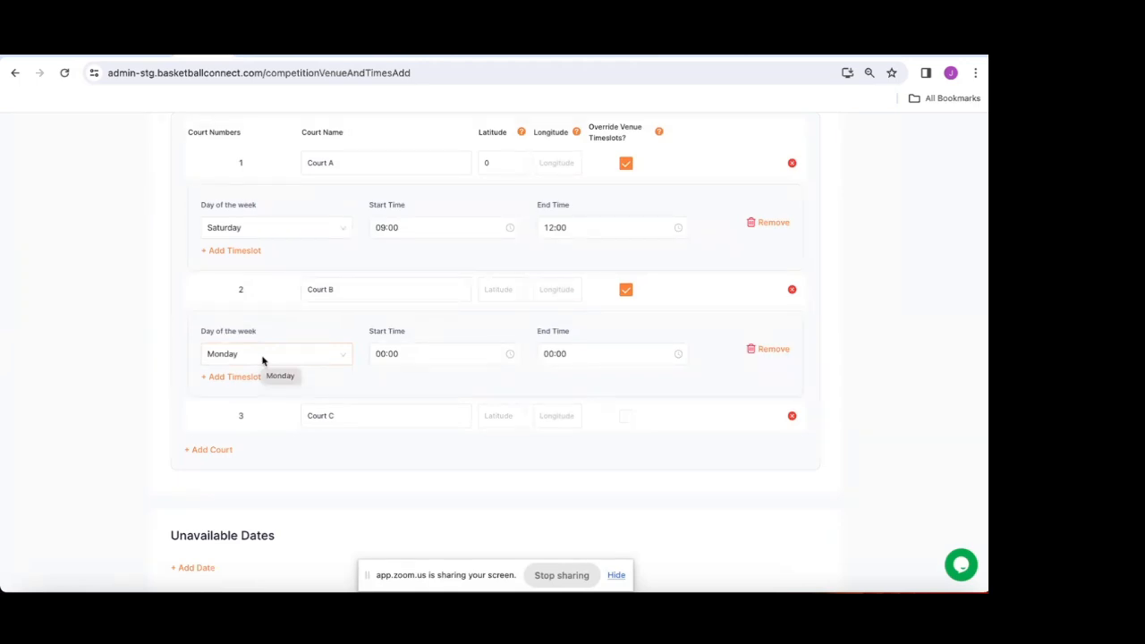
scroll(263, 361, "down", 2)
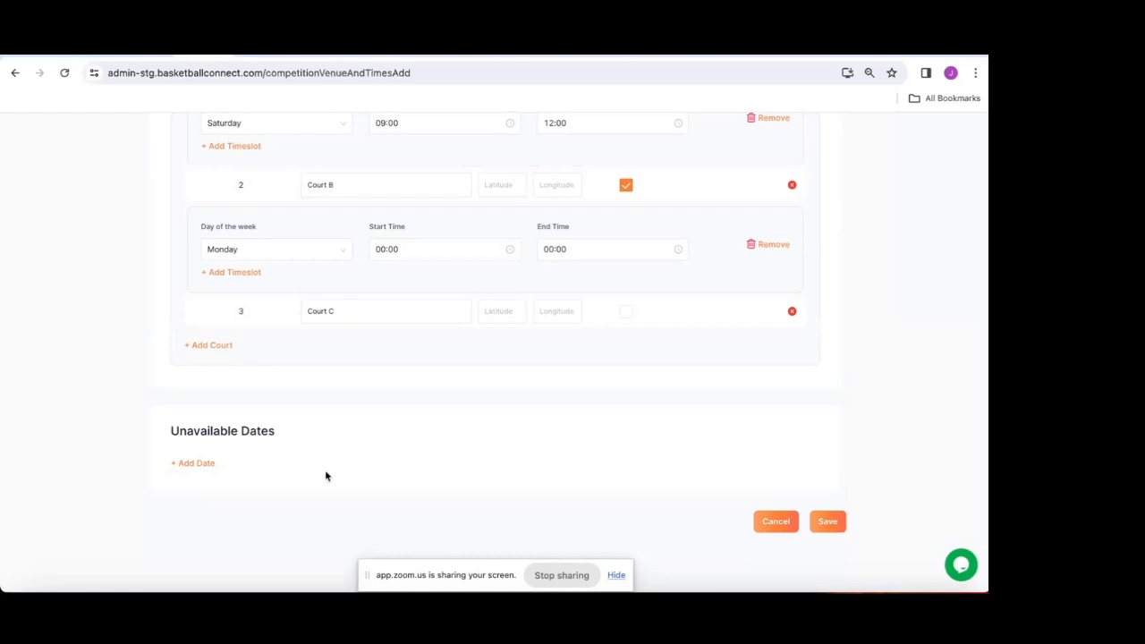
left_click(195, 463)
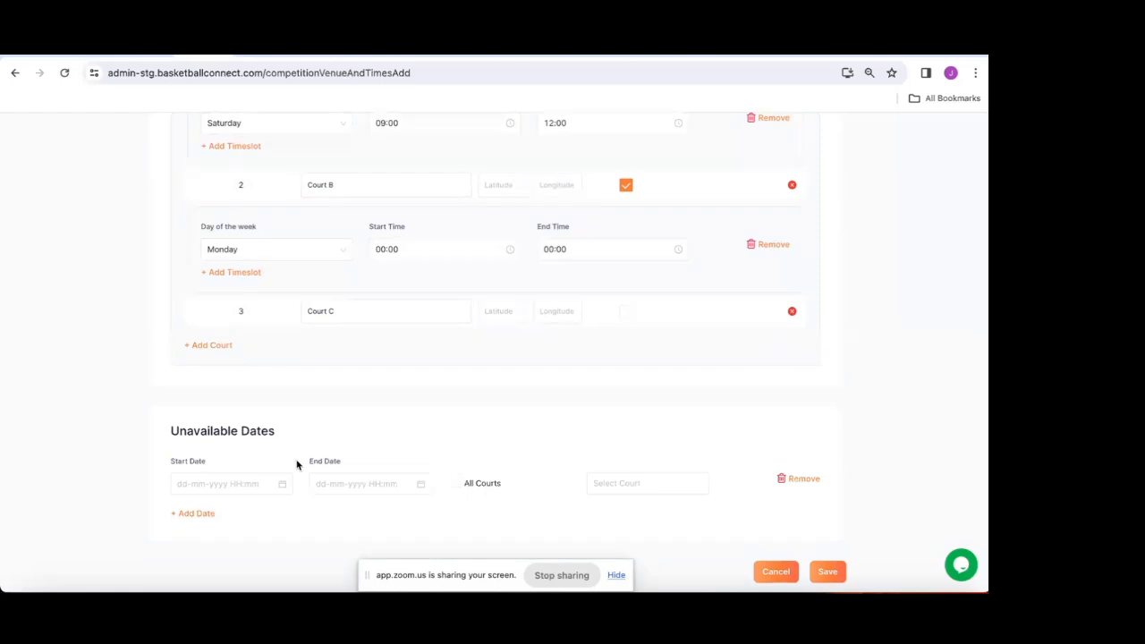
scroll(236, 449, "down", 1)
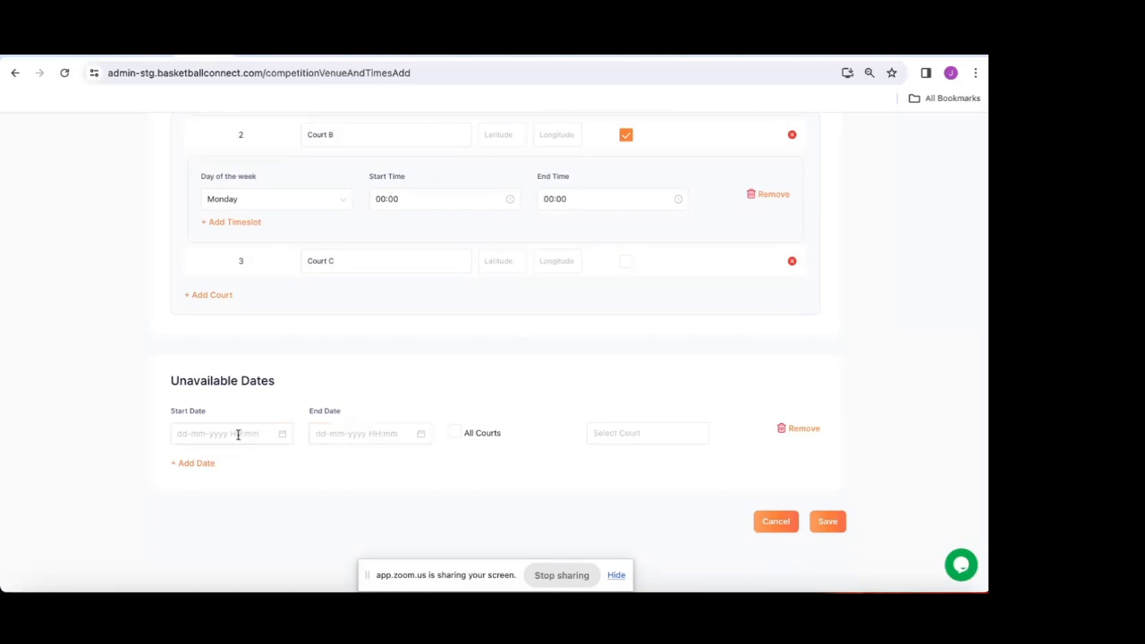
left_click(609, 436)
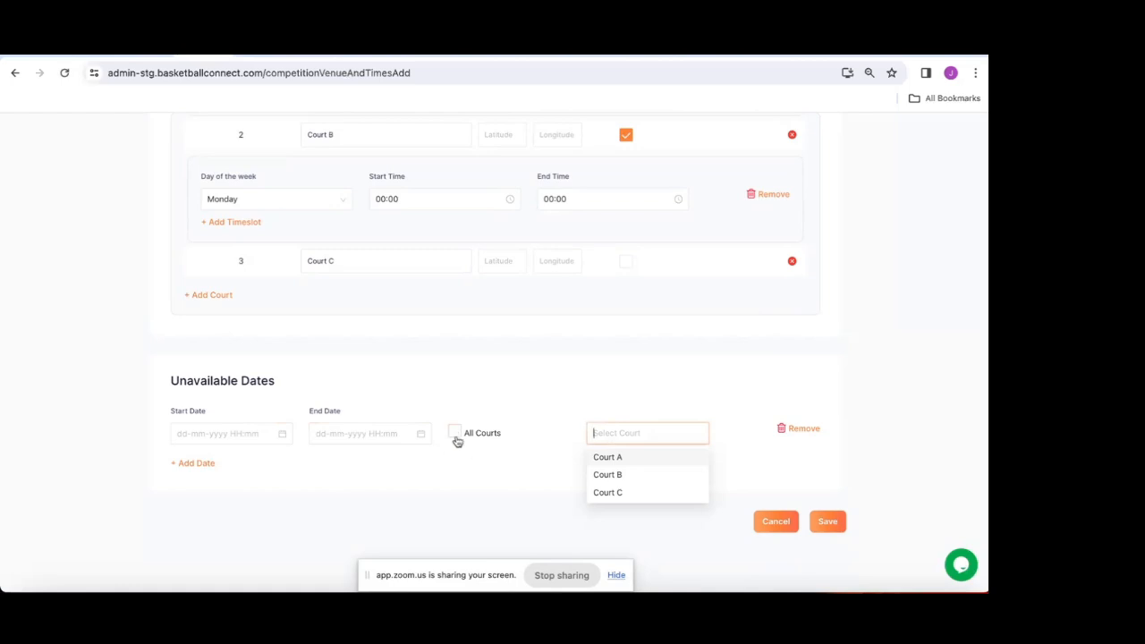
left_click(624, 459)
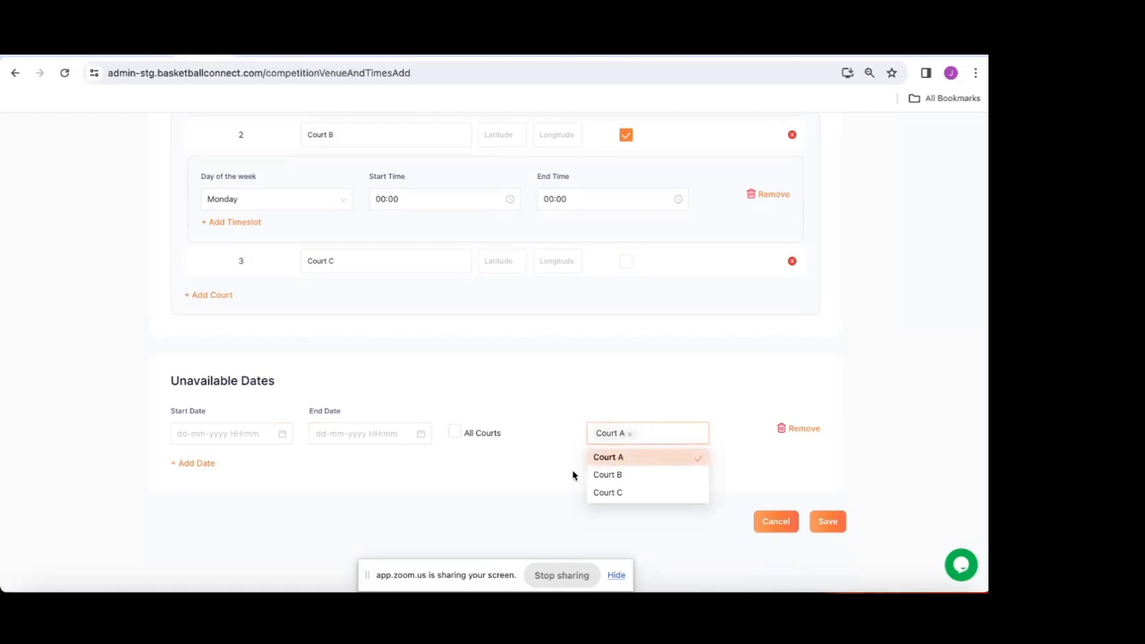
left_click(542, 480)
left_click(629, 434)
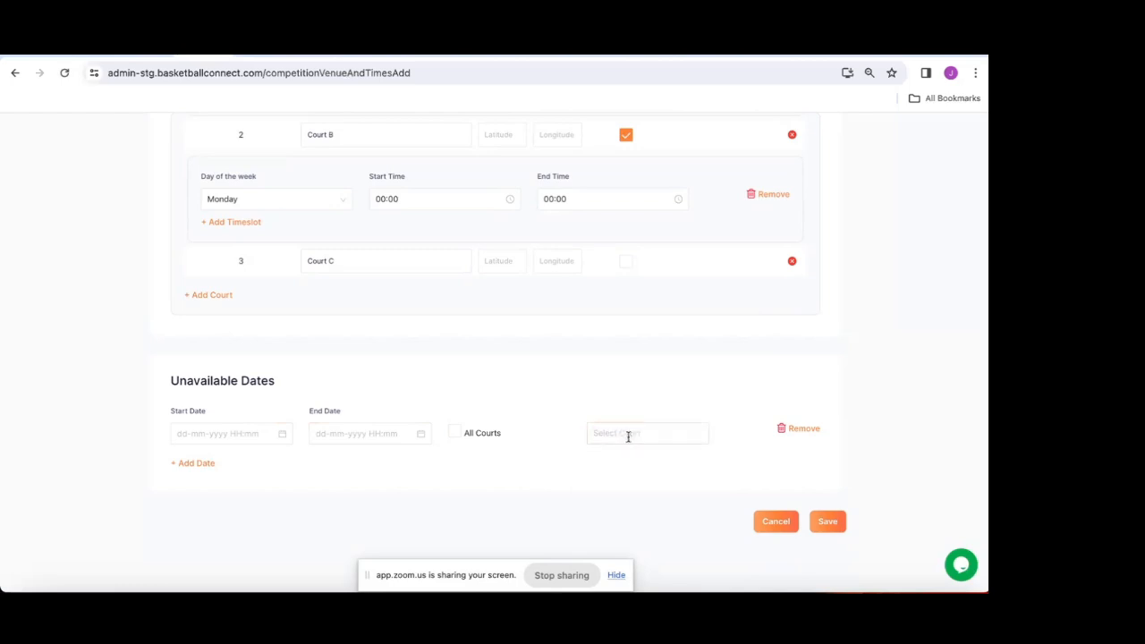
scroll(540, 446, "up", 1)
left_click(794, 442)
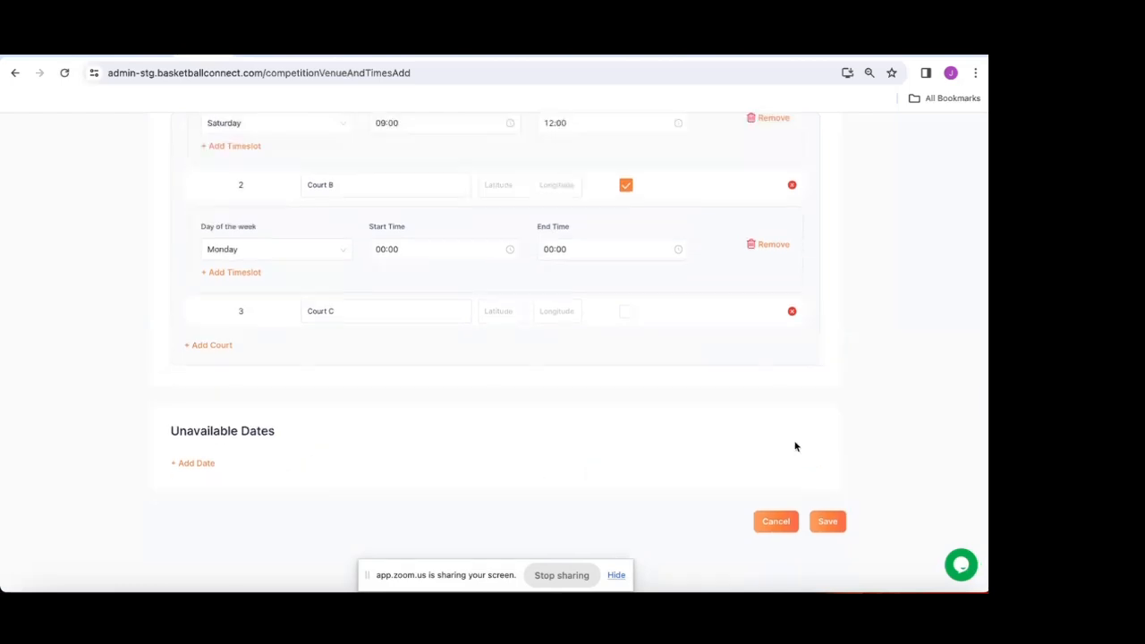
Scroll through the Courts table to review the Court A, Court B and Court C entries
scroll(713, 393, "up", 1)
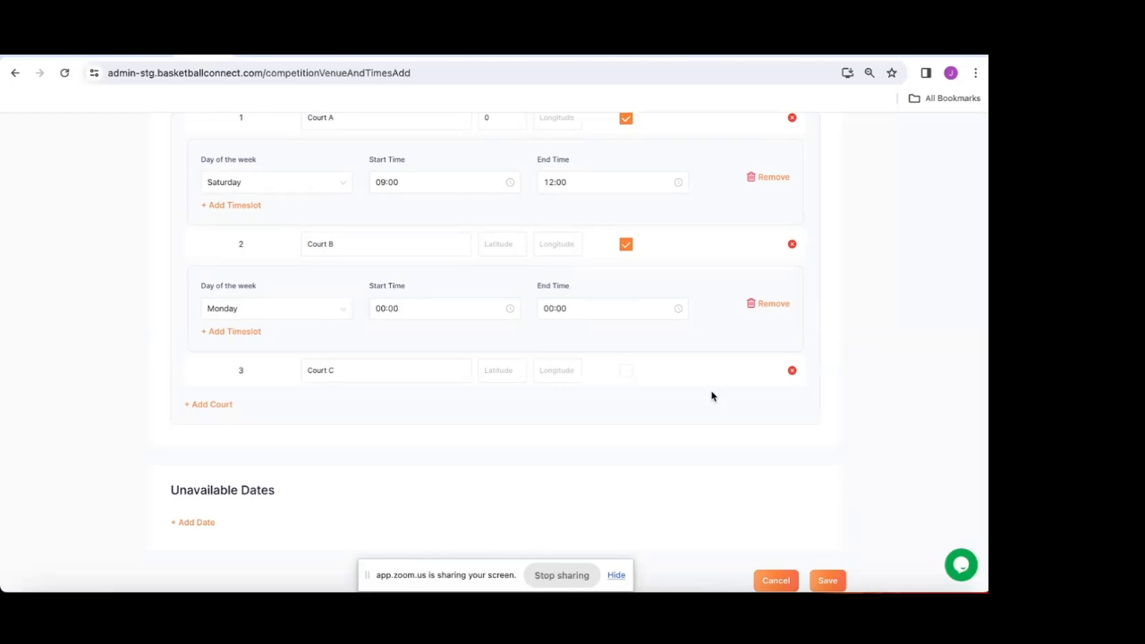
scroll(712, 396, "up", 1)
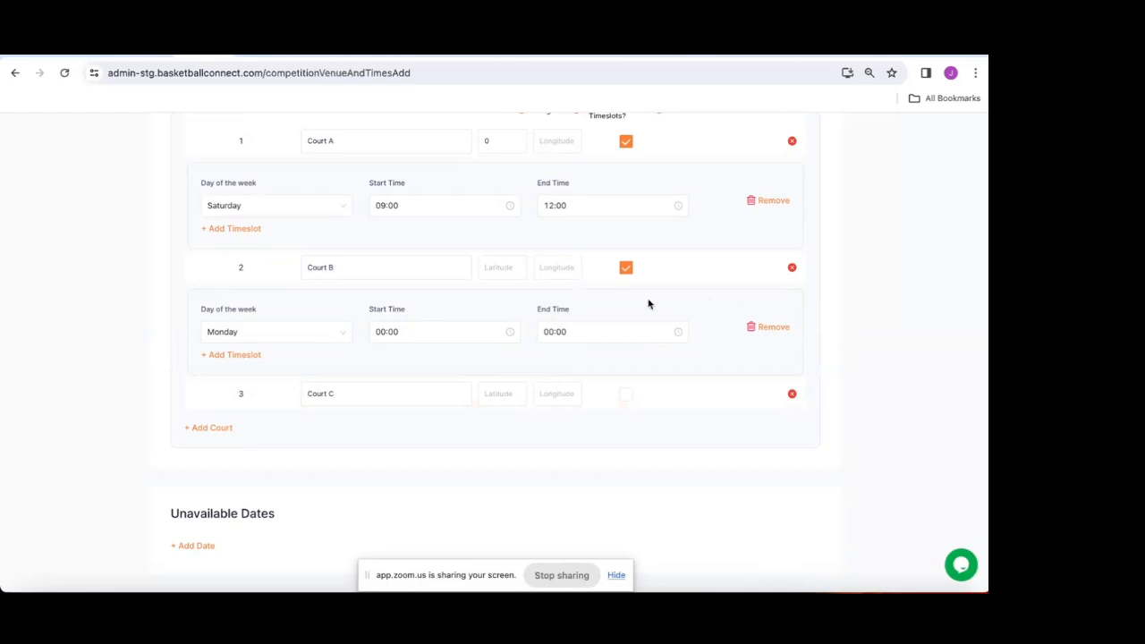
scroll(650, 305, "up", 1)
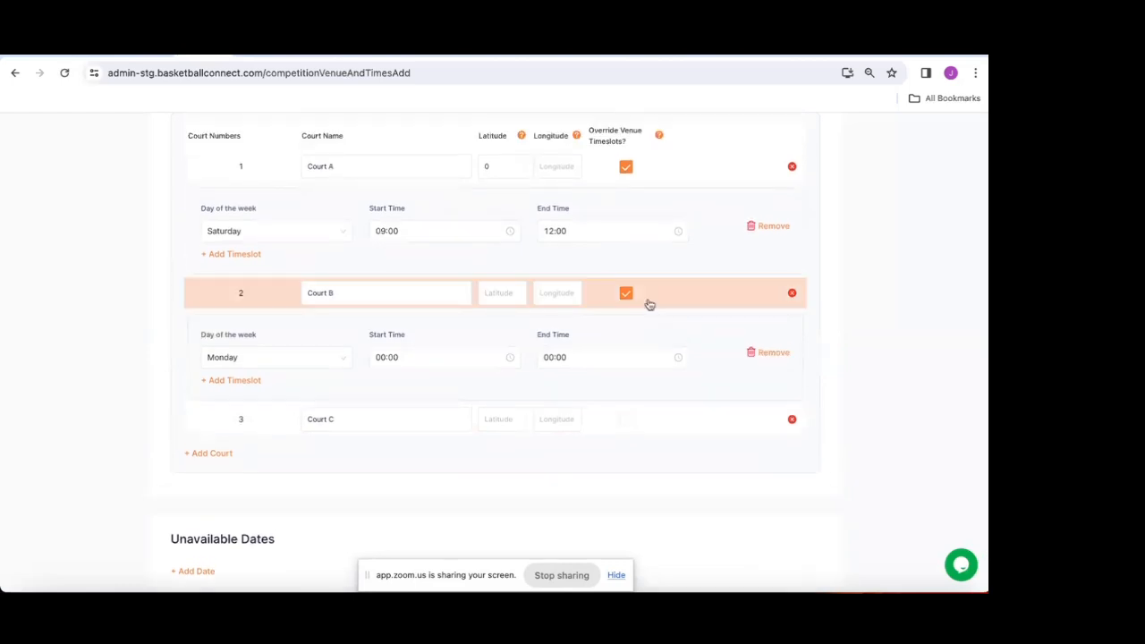
scroll(649, 304, "up", 1)
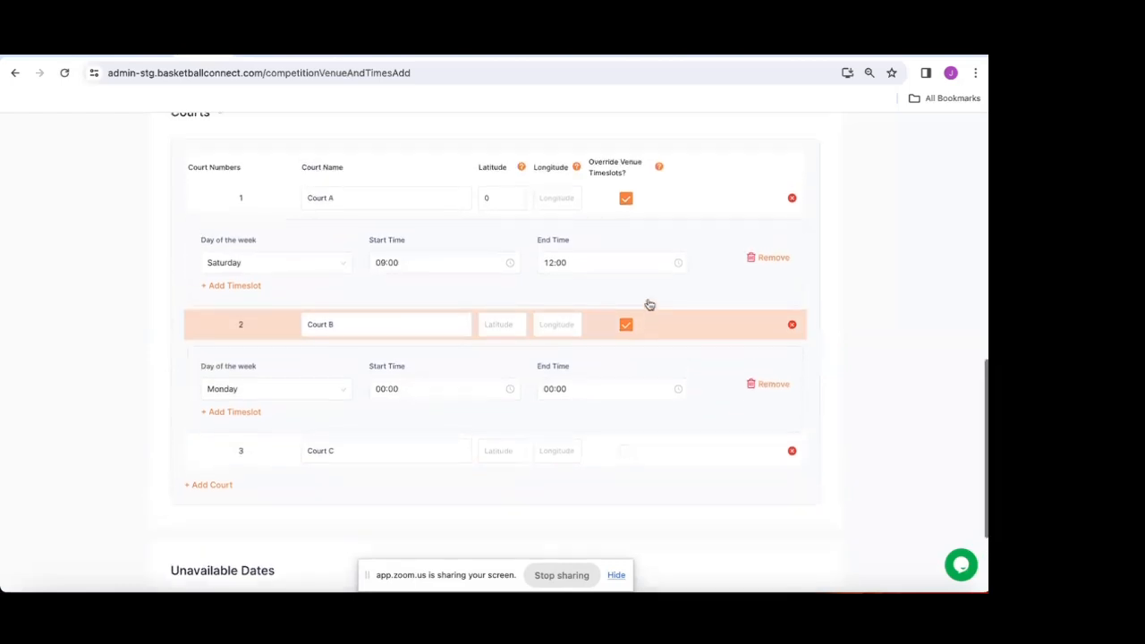
scroll(642, 353, "down", 2)
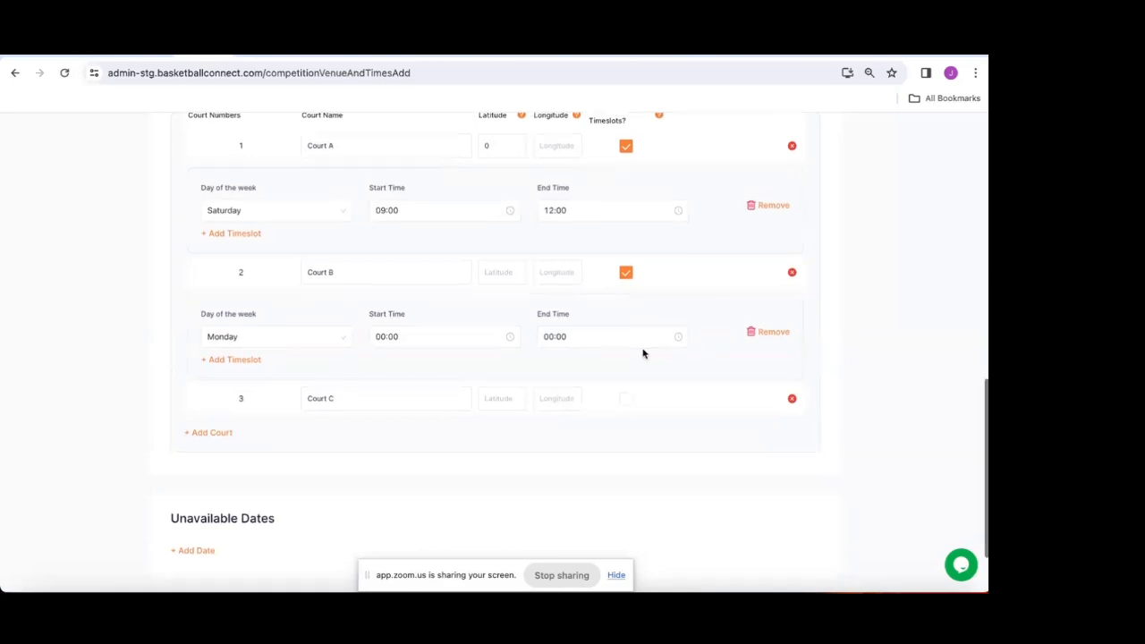
scroll(643, 353, "down", 2)
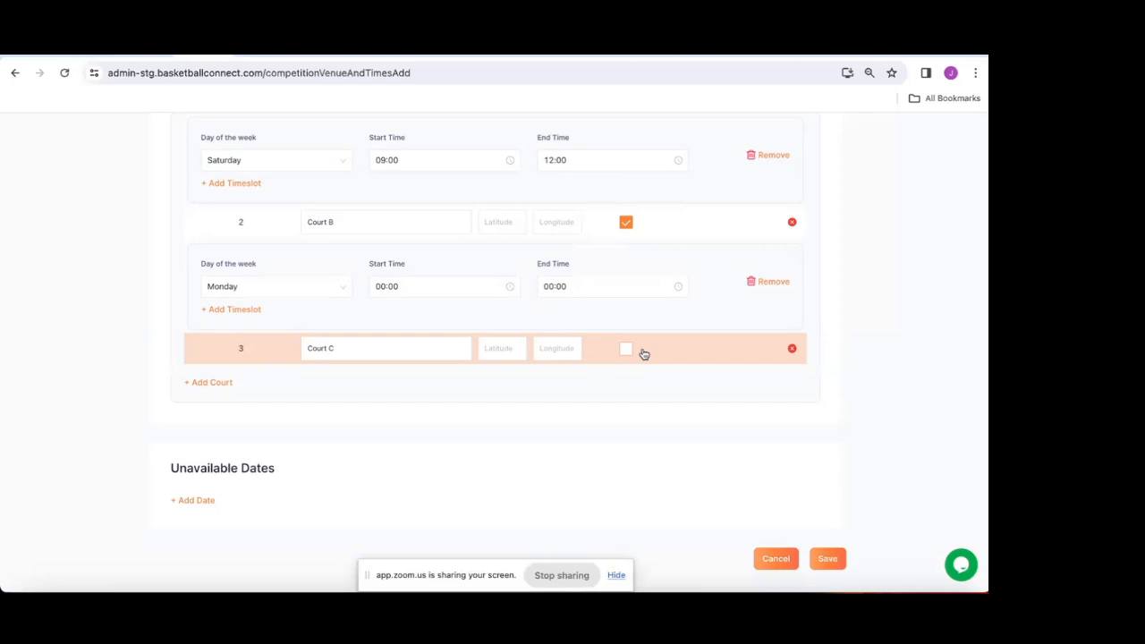
scroll(644, 353, "up", 2)
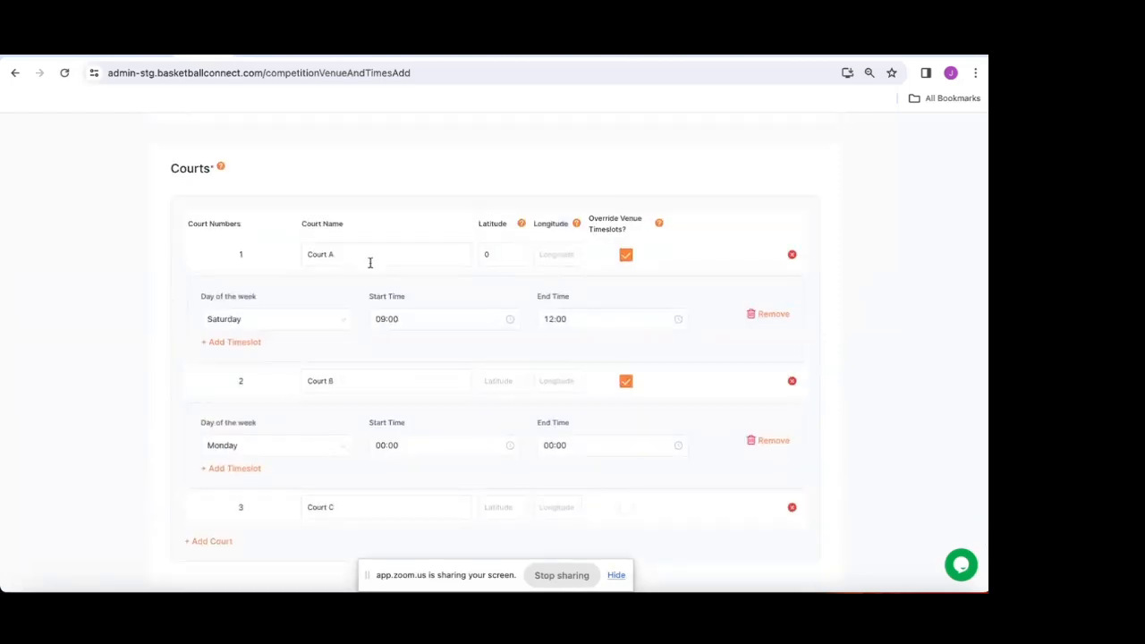
scroll(371, 263, "down", 1)
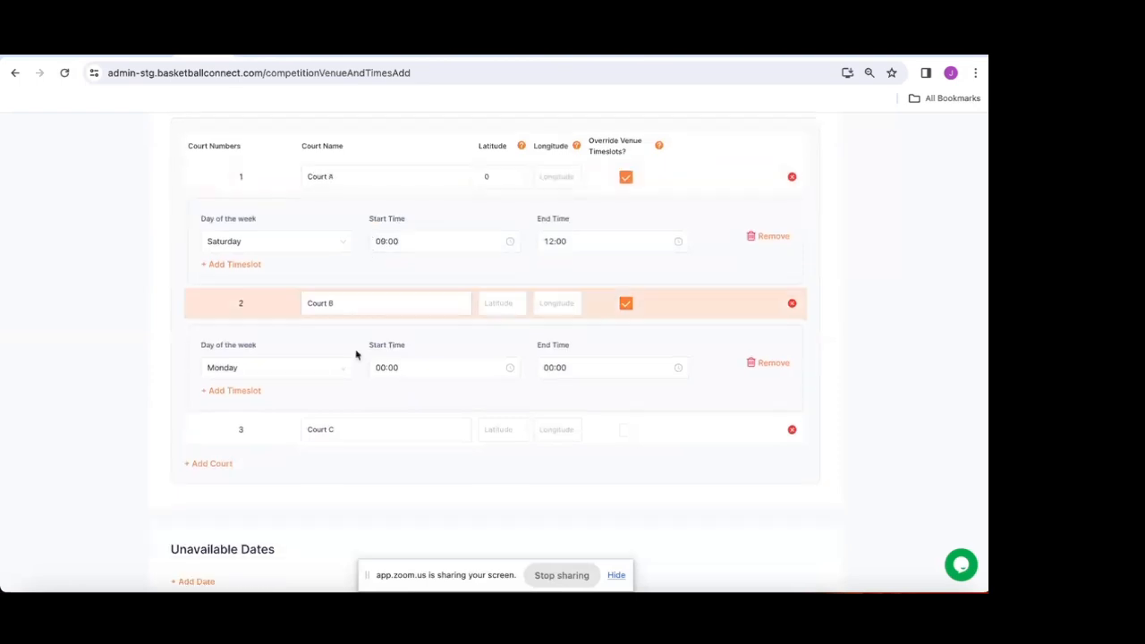
scroll(358, 430, "down", 1)
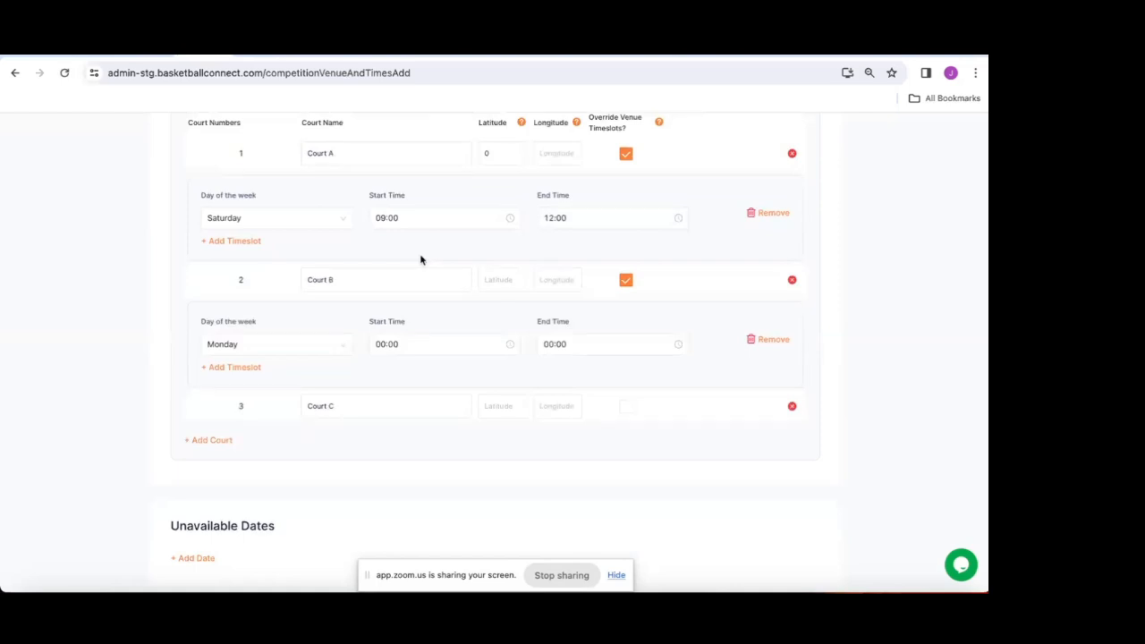
scroll(421, 260, "down", 1)
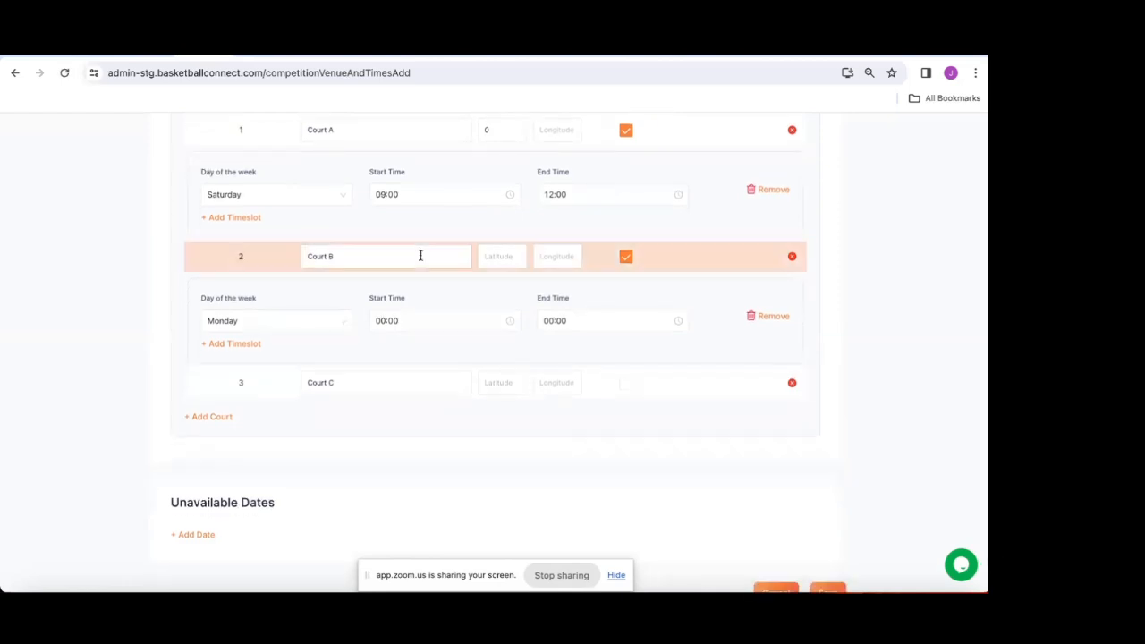
scroll(421, 256, "down", 2)
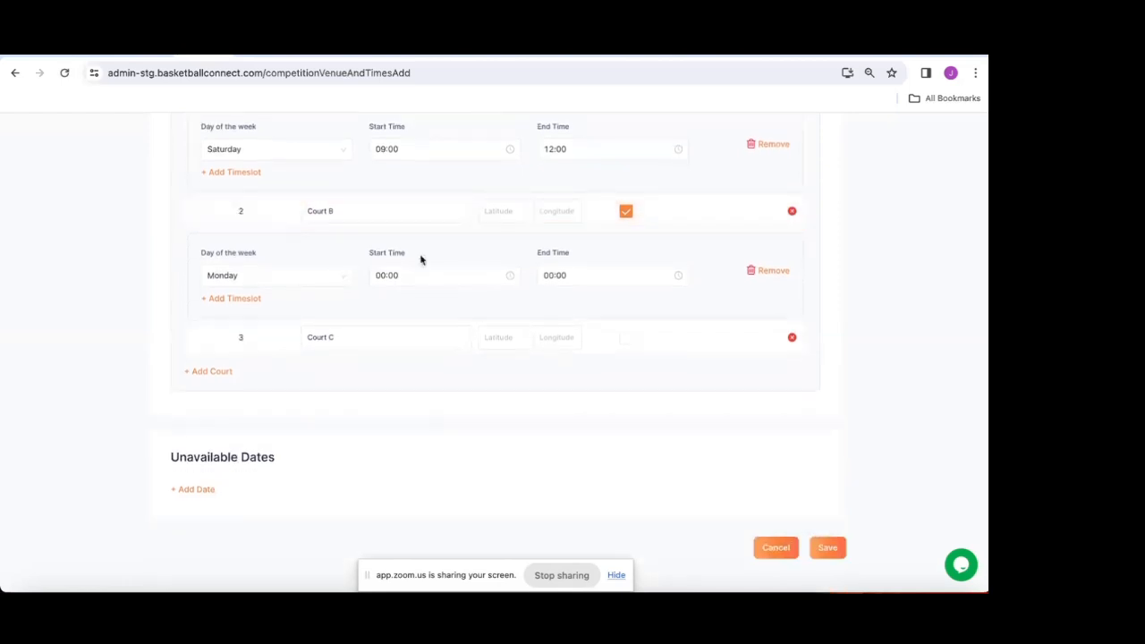
scroll(420, 257, "down", 1)
scroll(547, 290, "up", 5)
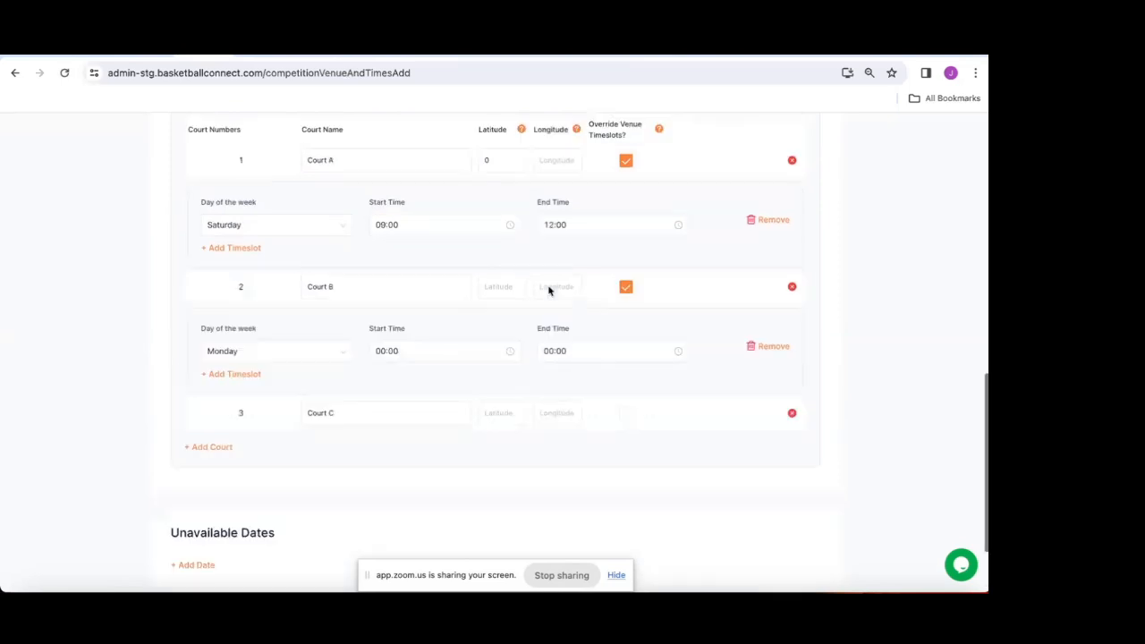
scroll(548, 290, "up", 2)
scroll(550, 289, "down", 6)
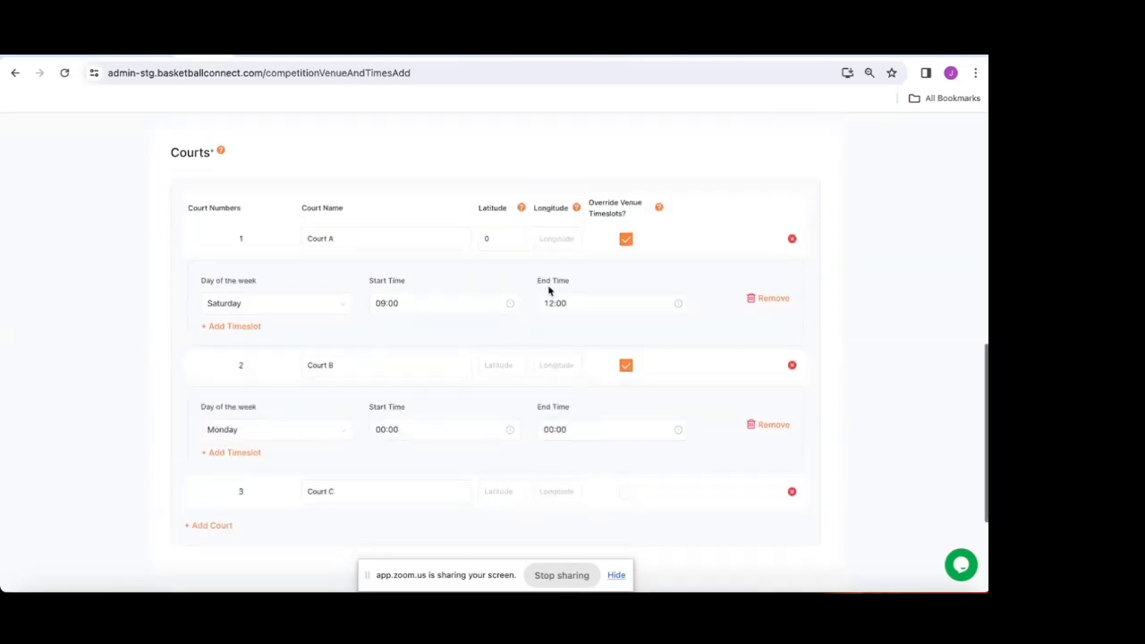
scroll(684, 305, "up", 2)
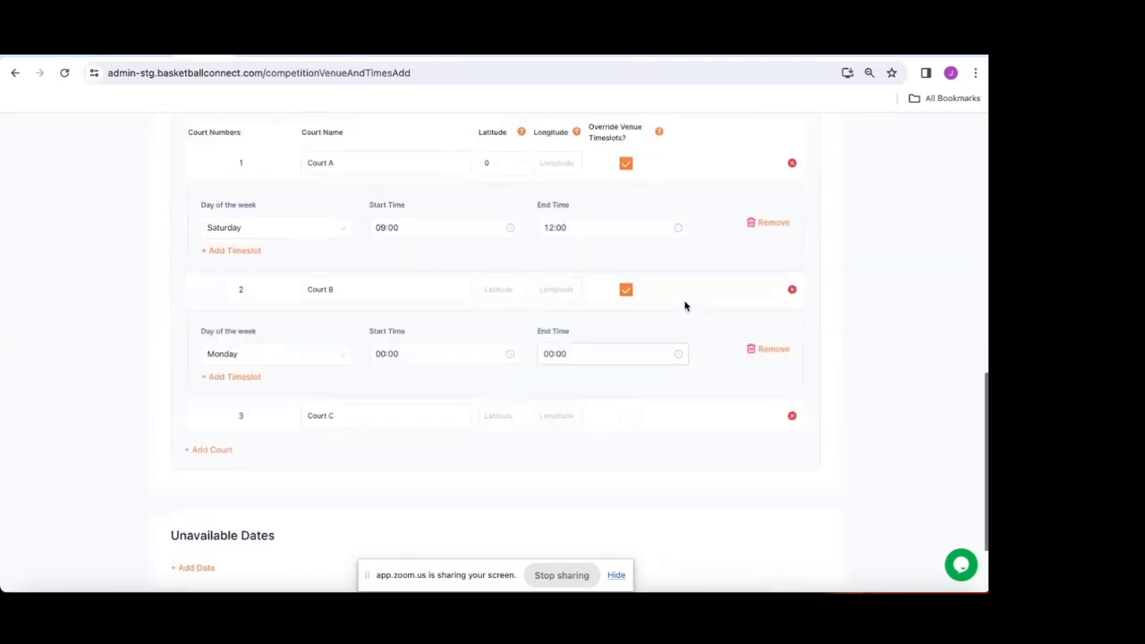
scroll(685, 305, "down", 4)
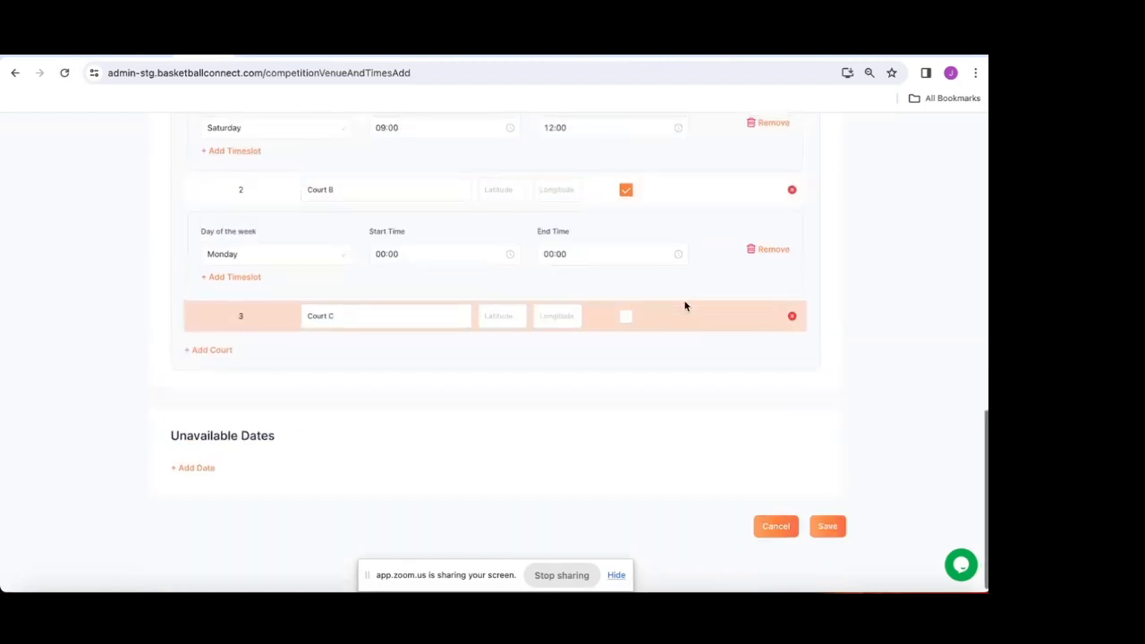
scroll(684, 305, "up", 4)
scroll(684, 305, "up", 5)
scroll(684, 305, "down", 5)
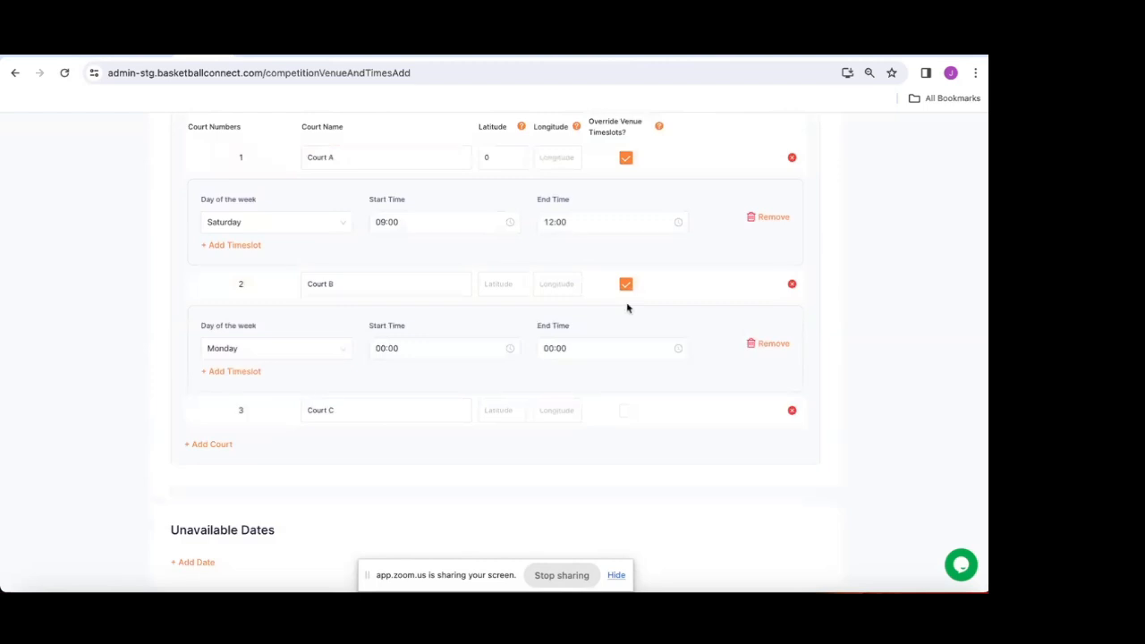
Remove Court B's Monday timeslot, delete Court C, and untick Court B's timeslot override
left_click(769, 344)
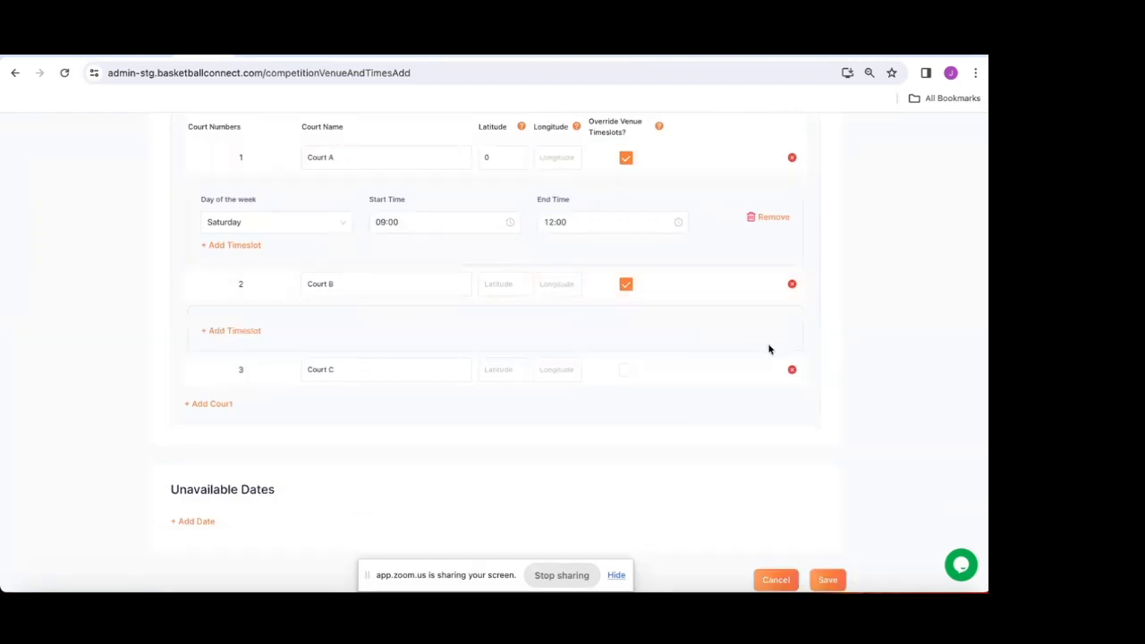
left_click(791, 369)
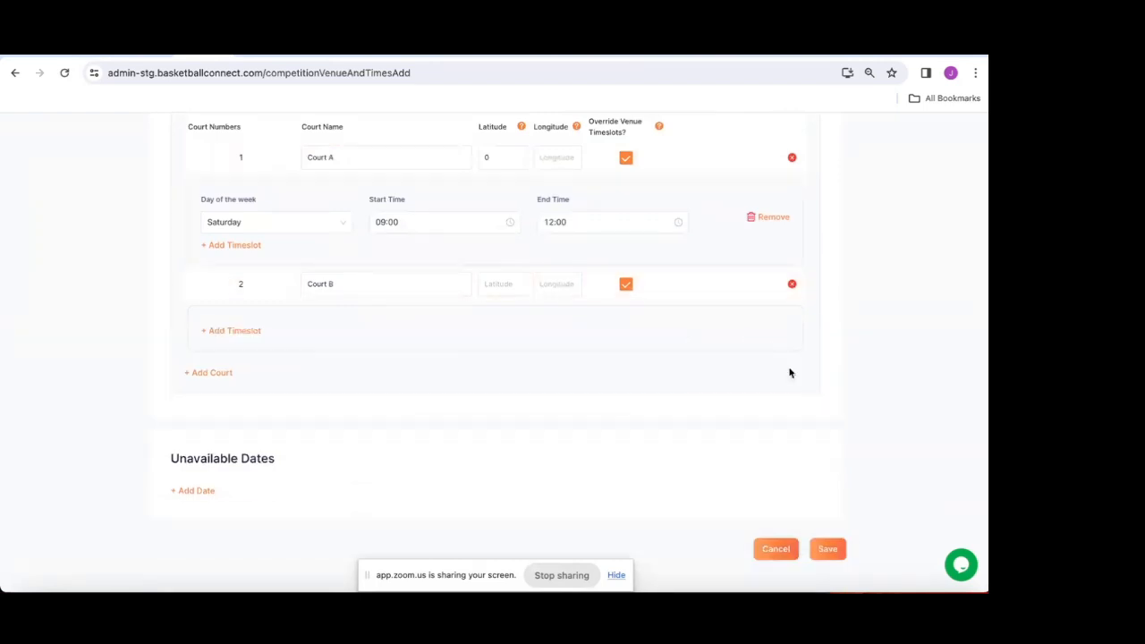
left_click(625, 283)
scroll(675, 393, "up", 2)
scroll(571, 385, "down", 1)
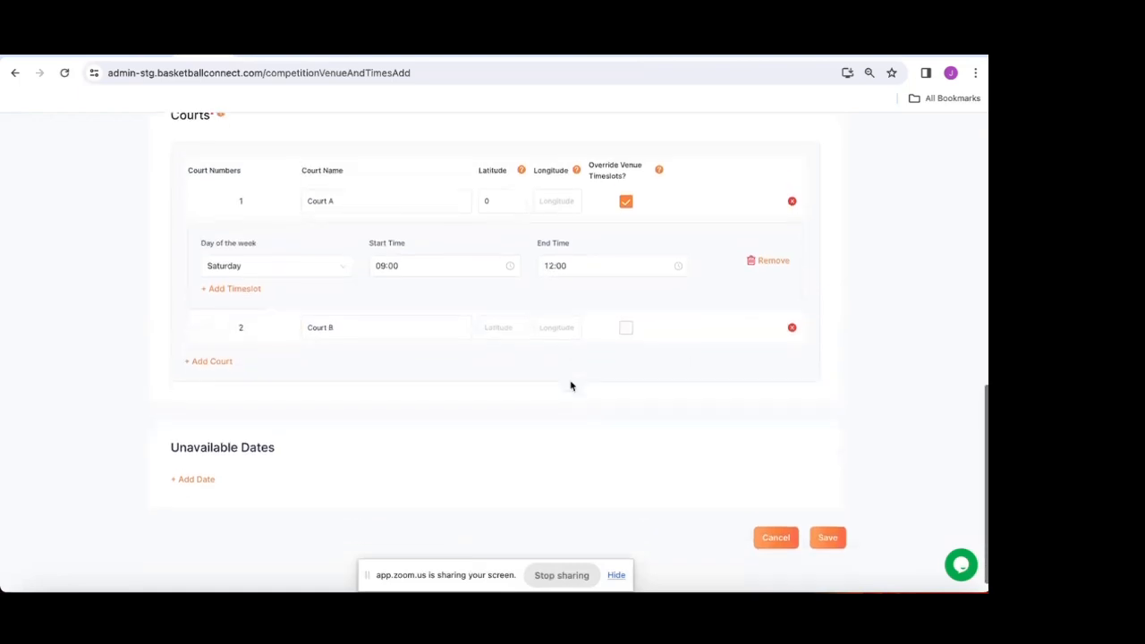
scroll(571, 386, "down", 1)
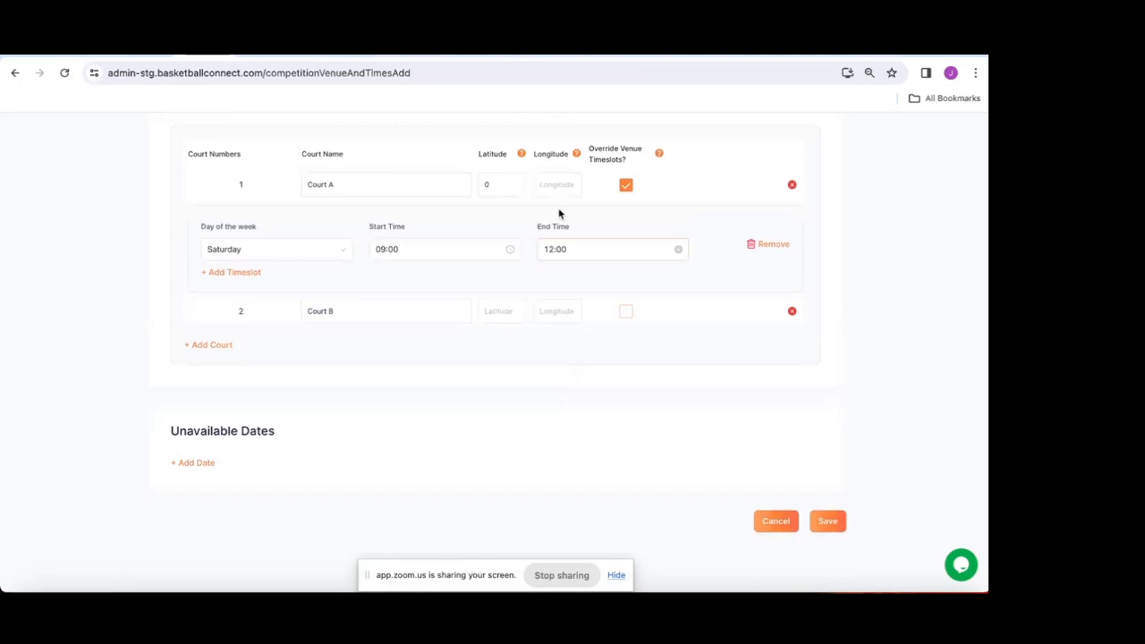
Enter 0 for Court A's longitude and Court B's latitude and longitude, then save Venue B
left_click(545, 185)
type("0")
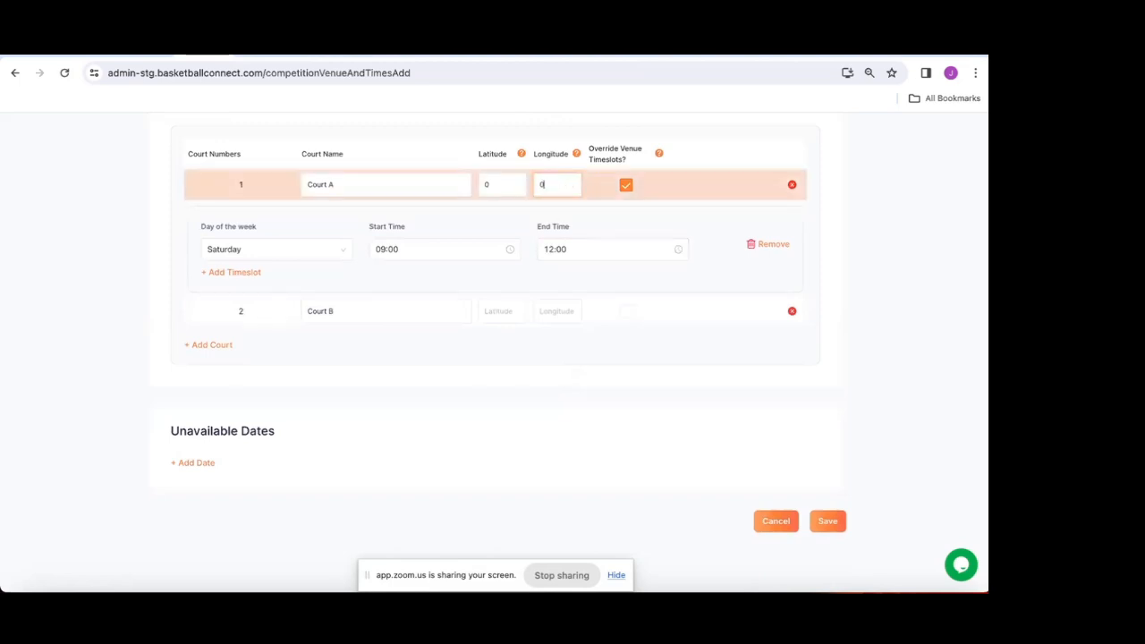
left_click(822, 523)
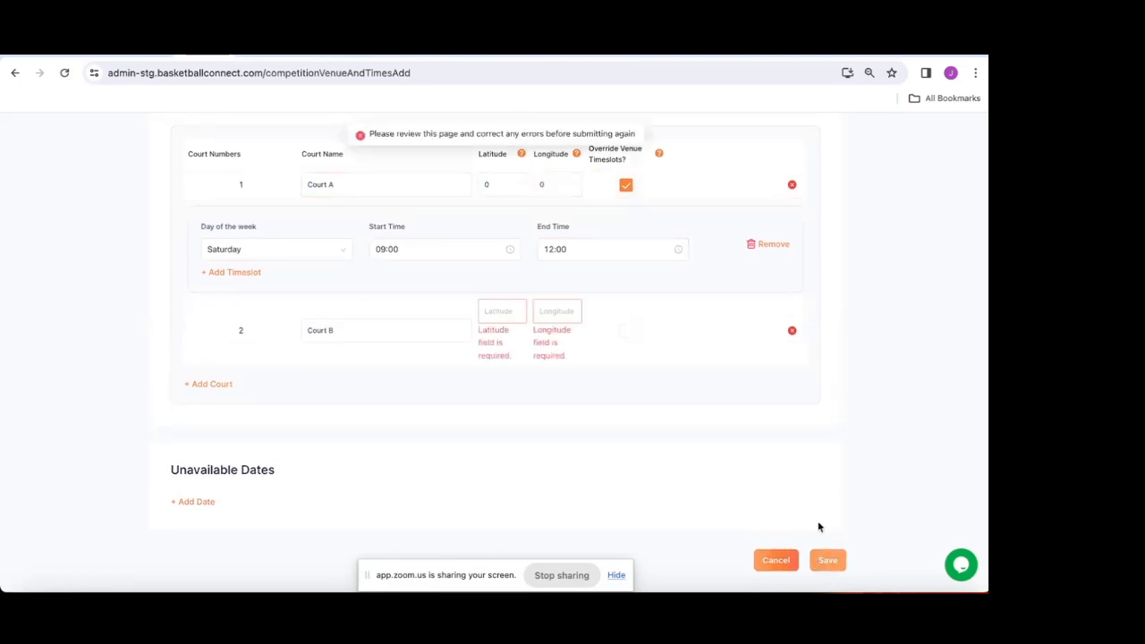
left_click(487, 311)
type("0")
left_click(570, 307)
type("0")
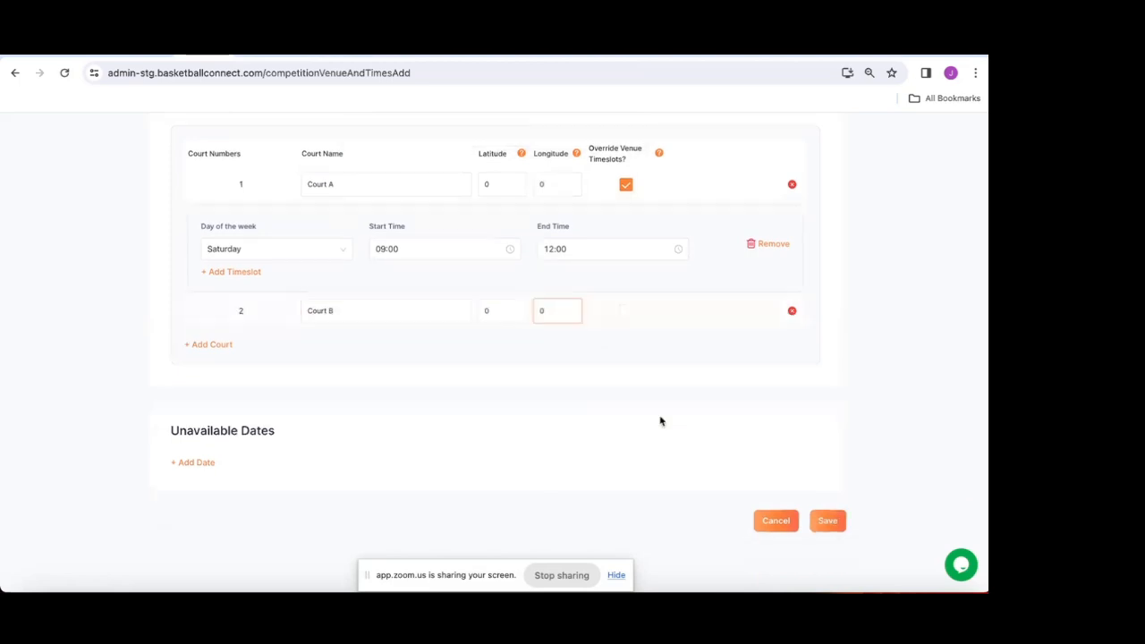
left_click(841, 529)
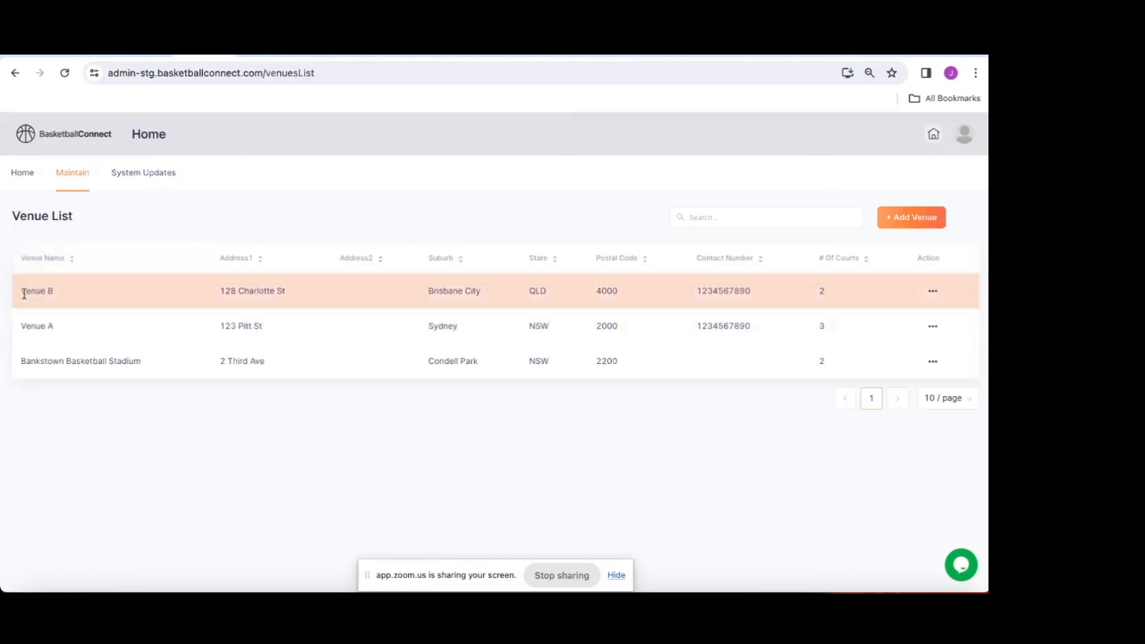
Reopen Venue B for editing from the Venue List and scroll through its saved details
left_click_drag(20, 292, 81, 296)
mouse_move(936, 296)
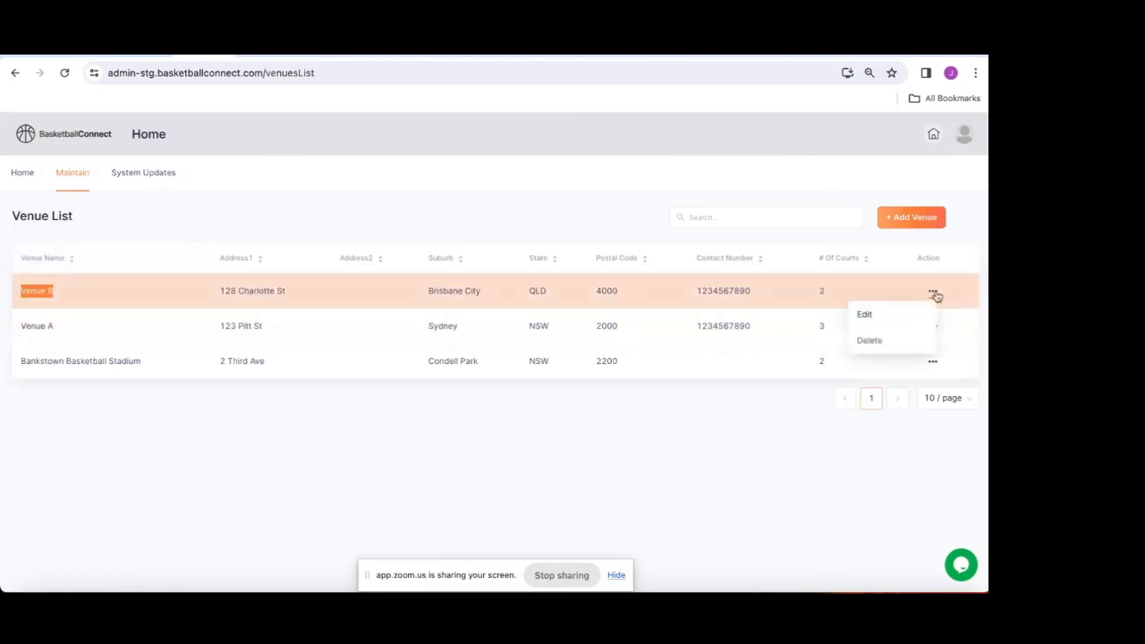
left_click(868, 315)
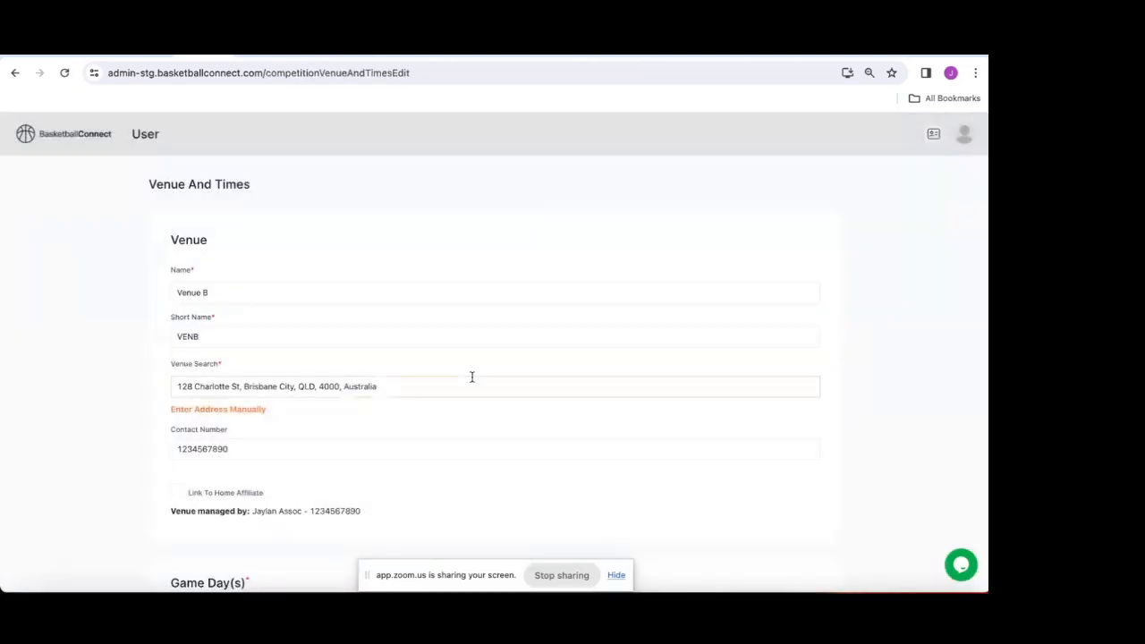
scroll(473, 376, "down", 4)
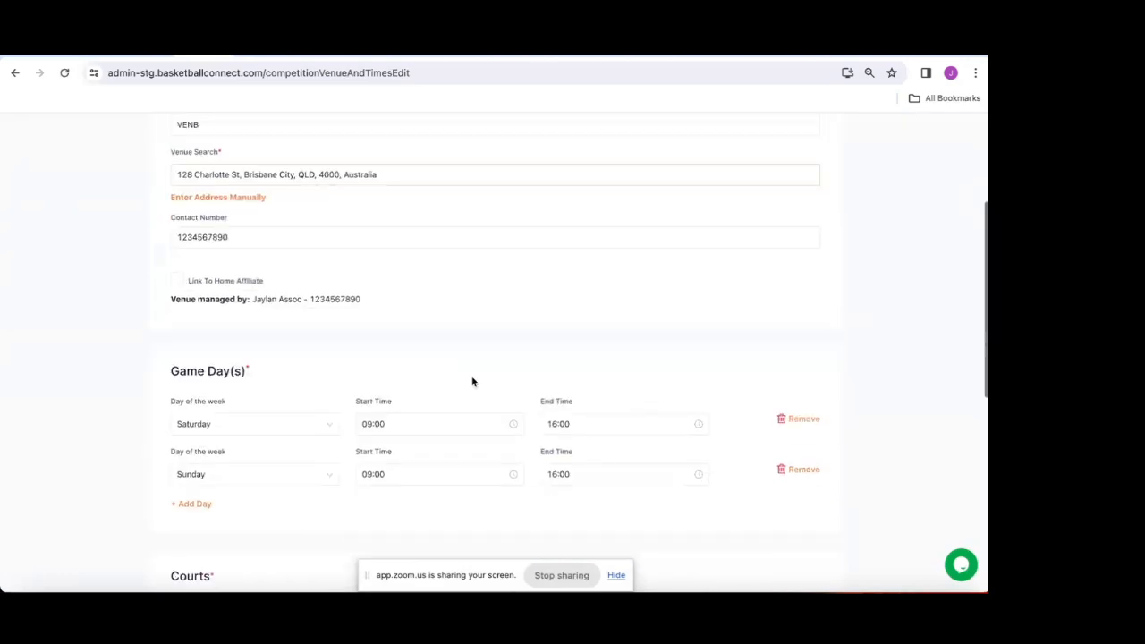
scroll(472, 381, "down", 2)
scroll(472, 381, "up", 6)
left_click(934, 136)
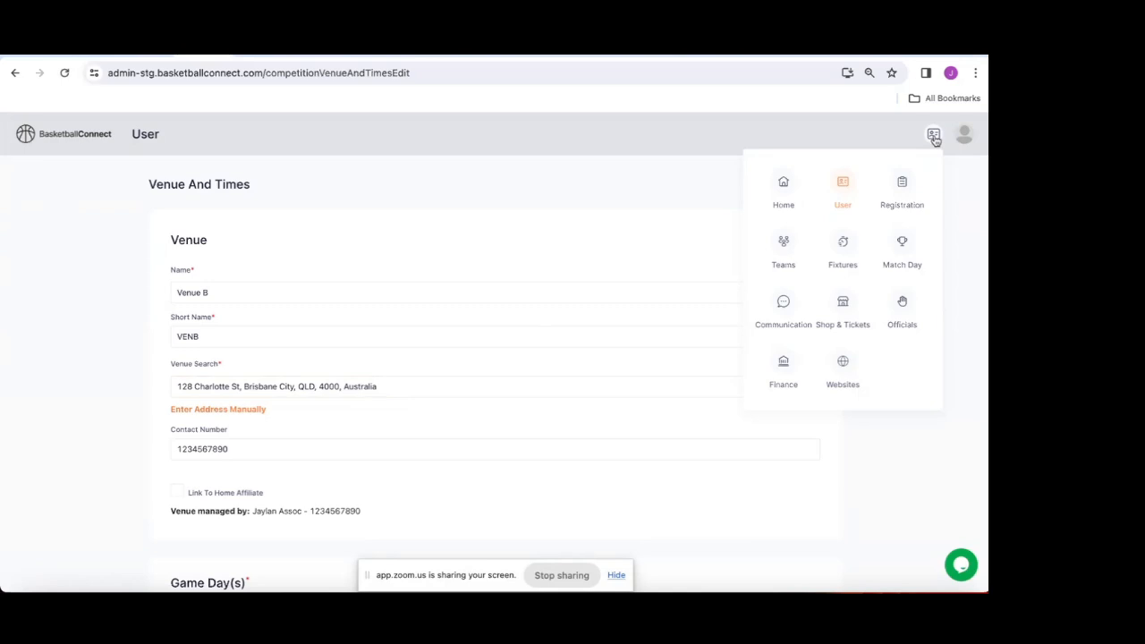
Switch to the User module dashboard
left_click(838, 183)
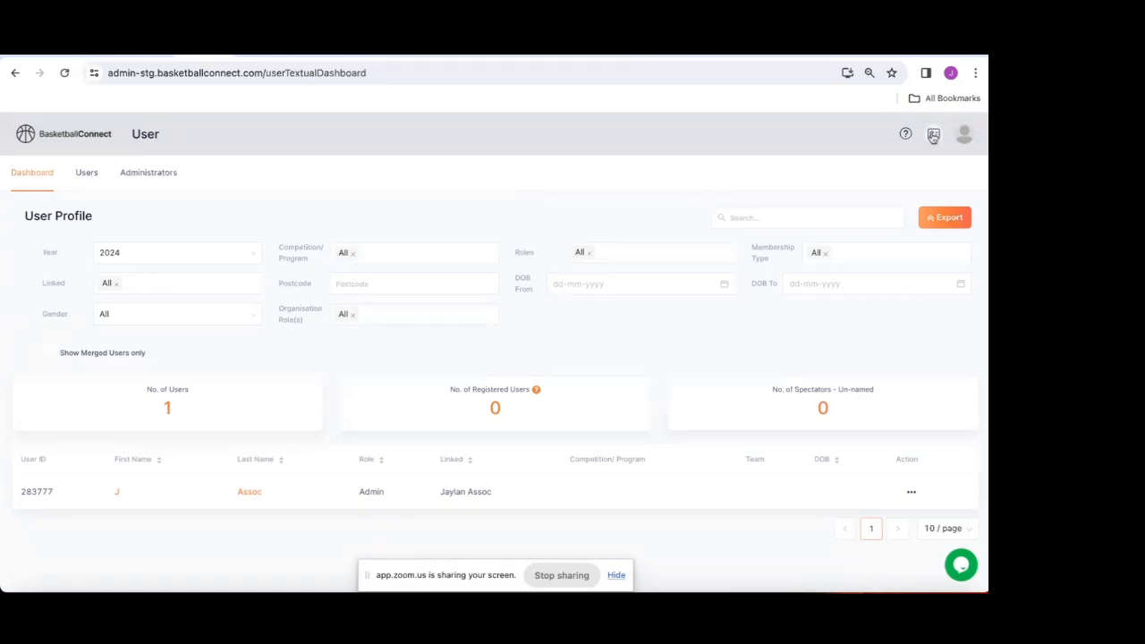
left_click(933, 133)
left_click(525, 210)
Inspect the Competition/Program, Roles and Organisation Role(s) filter options, leaving each at All
left_click(418, 257)
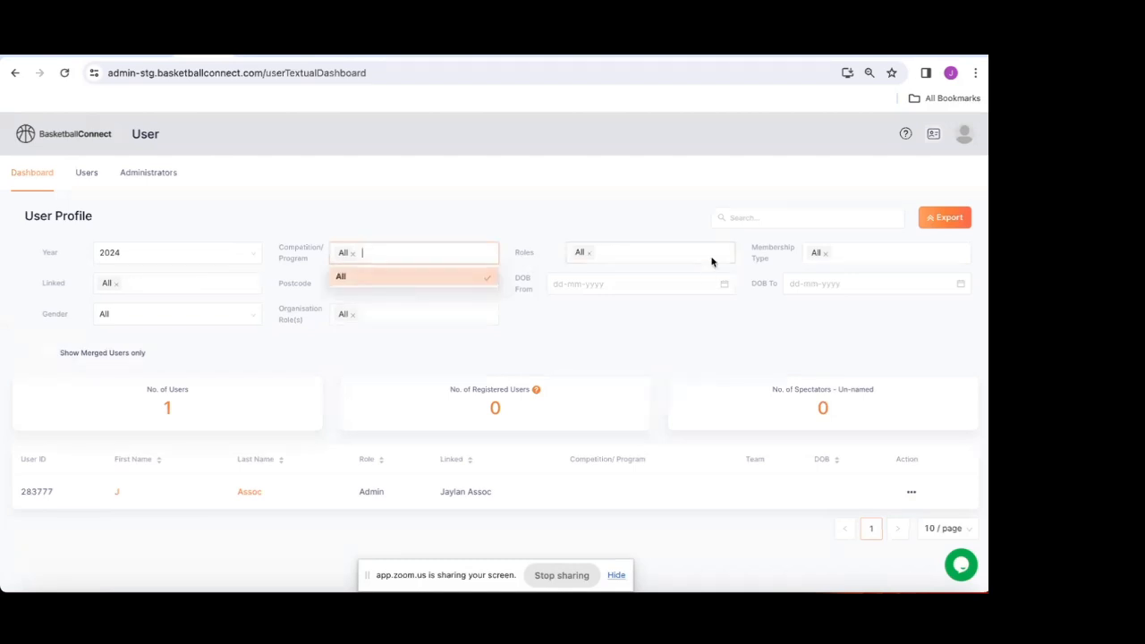
left_click(675, 256)
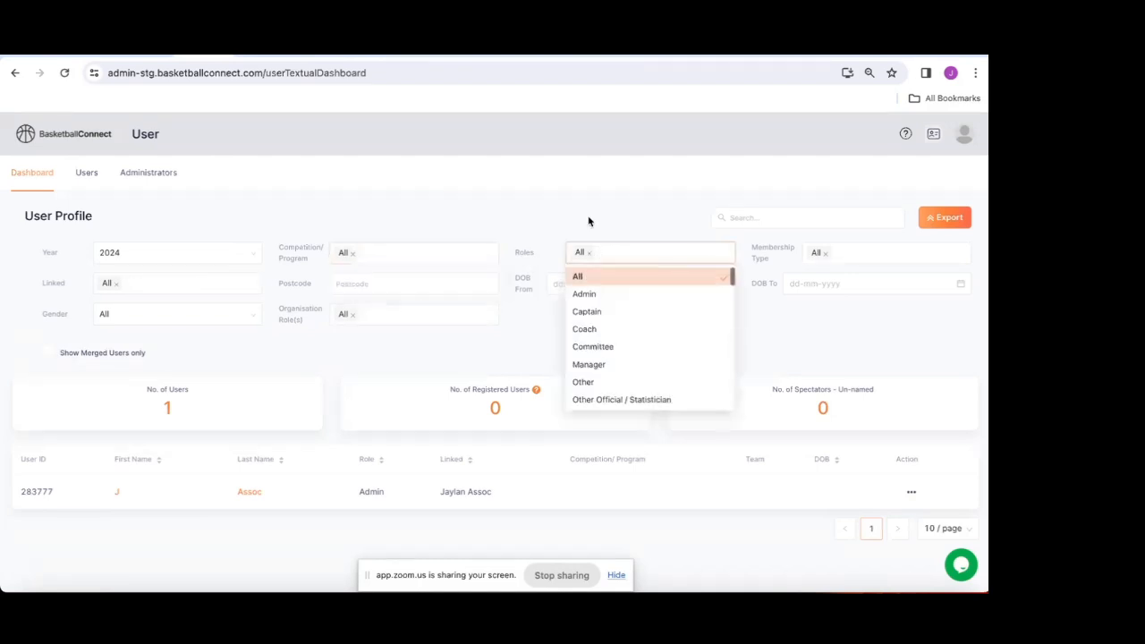
left_click(419, 319)
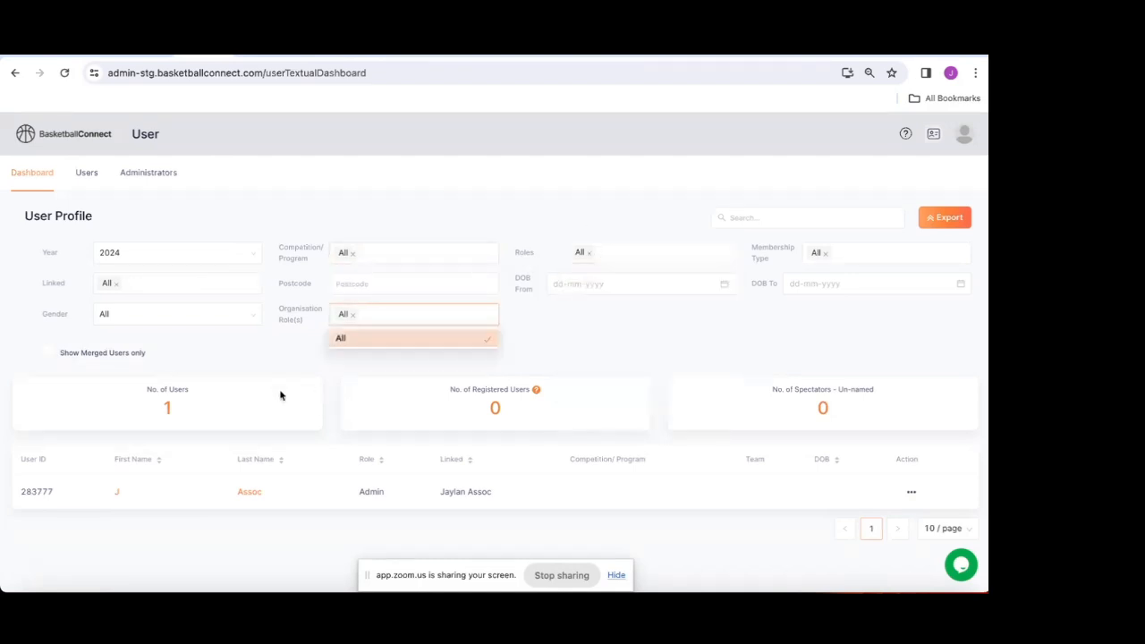
left_click(230, 419)
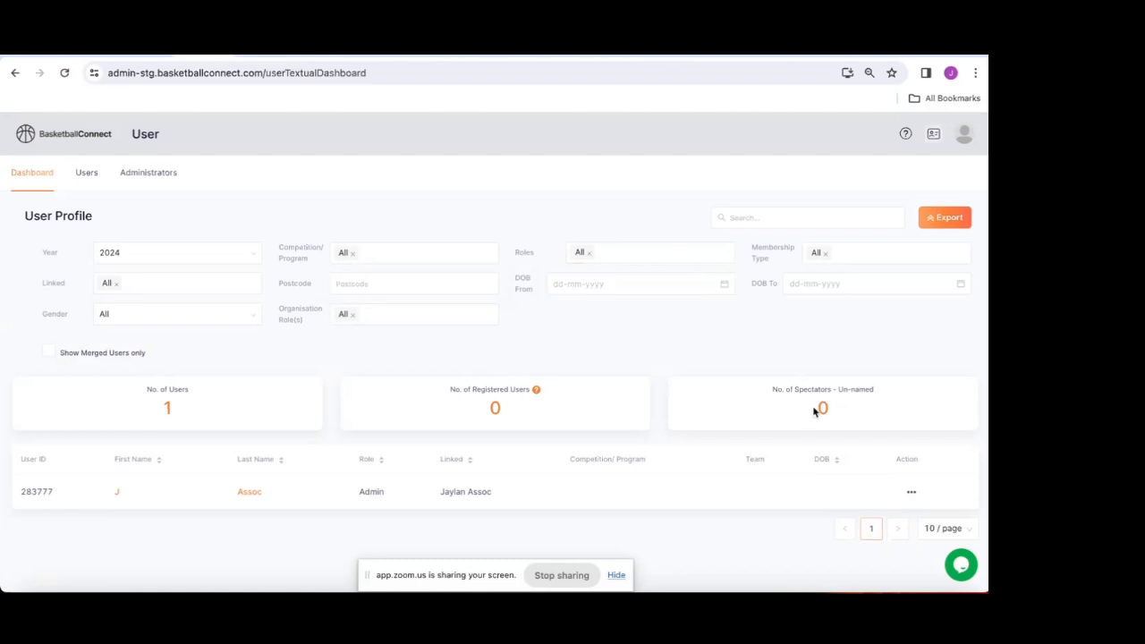
Highlight the un-named spectators count and check the Organisation Role(s) filter without changing it
double_click(824, 408)
left_click(808, 408)
left_click_drag(807, 408, 837, 409)
left_click(429, 310)
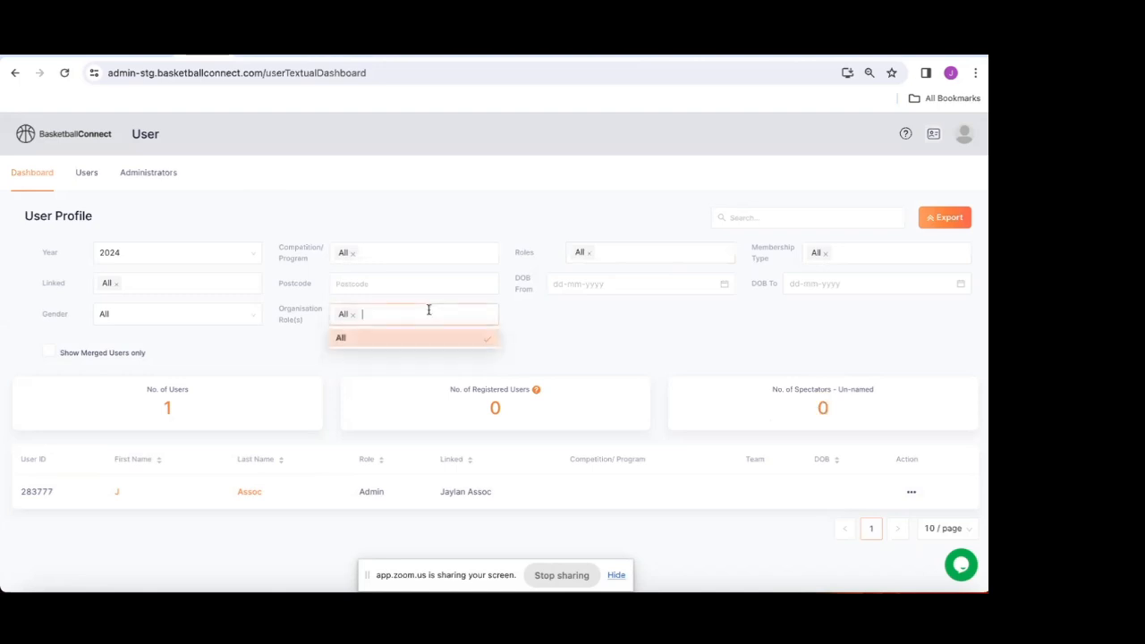
left_click(572, 374)
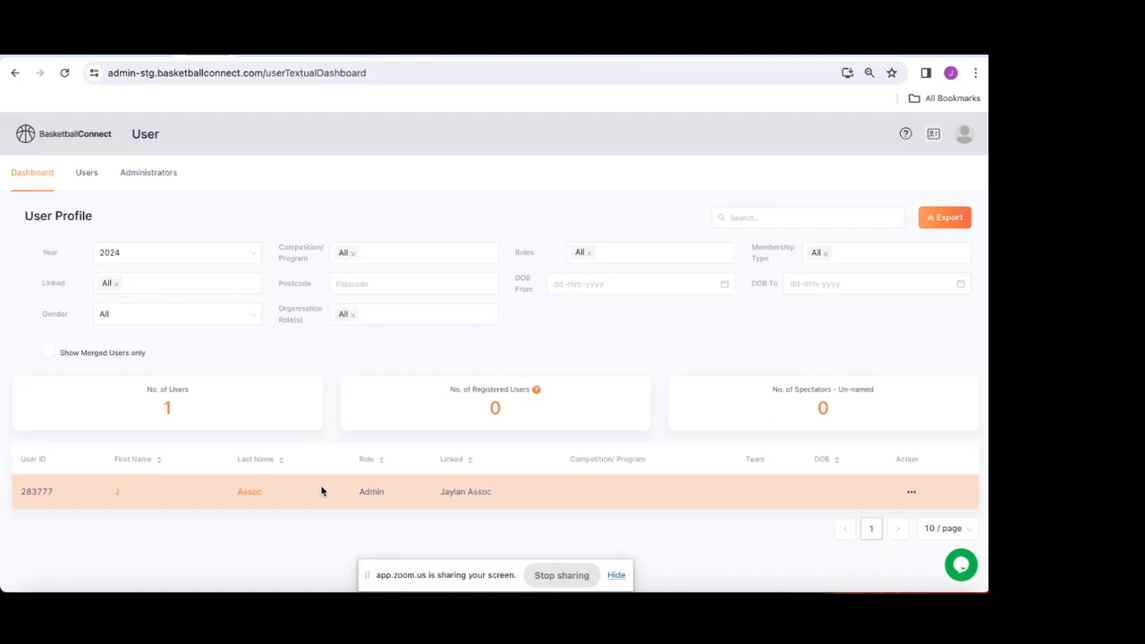
Open the listed user's profile and review the empty Season Statistics and Match Log
left_click(255, 503)
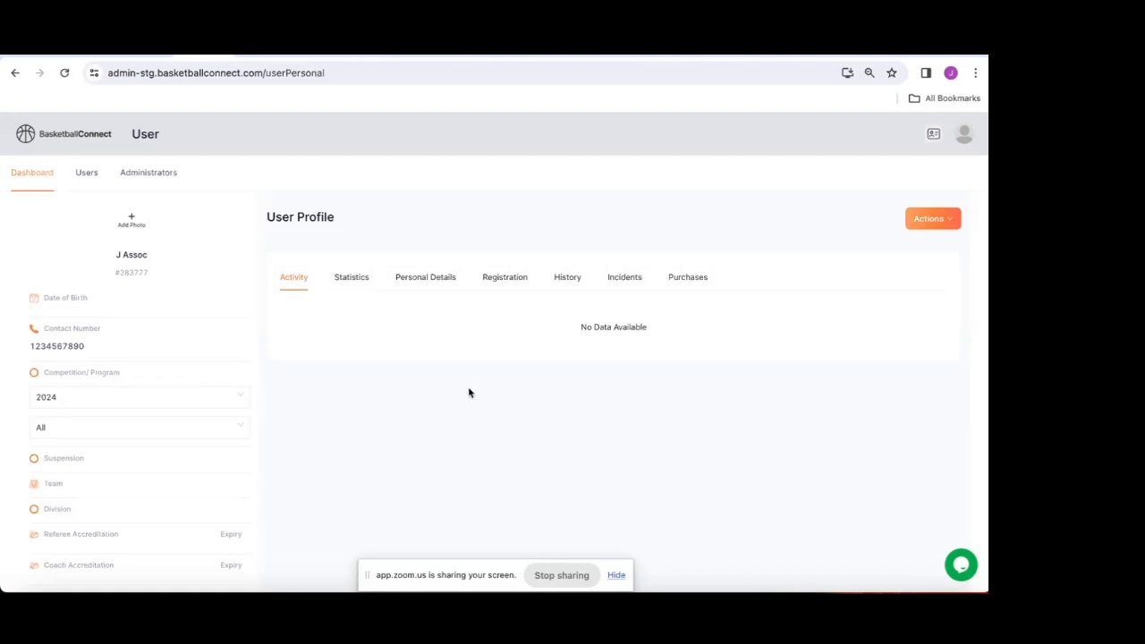
left_click(352, 279)
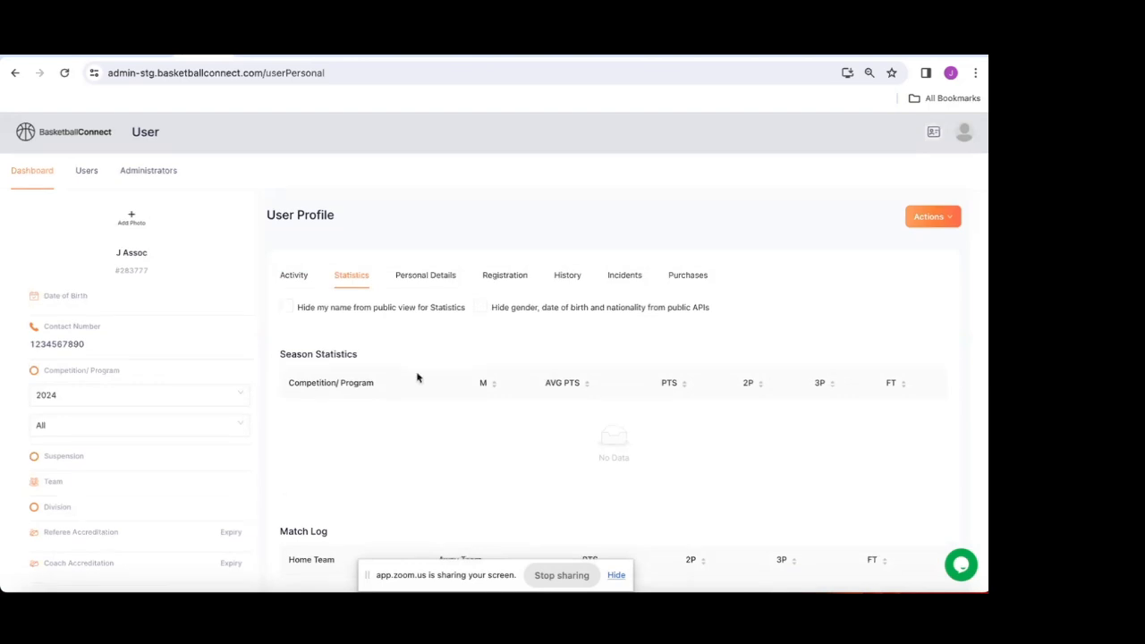
scroll(417, 377, "down", 1)
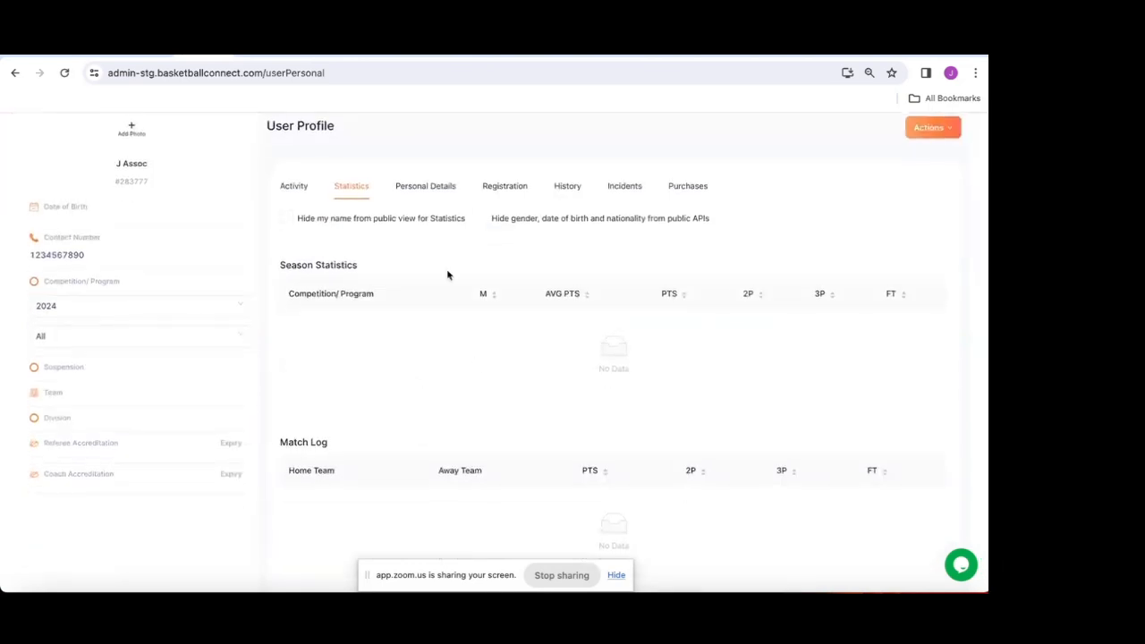
Review the Personal Details: empty guardian and child tables, communication preferences Yes, No, No
left_click(428, 187)
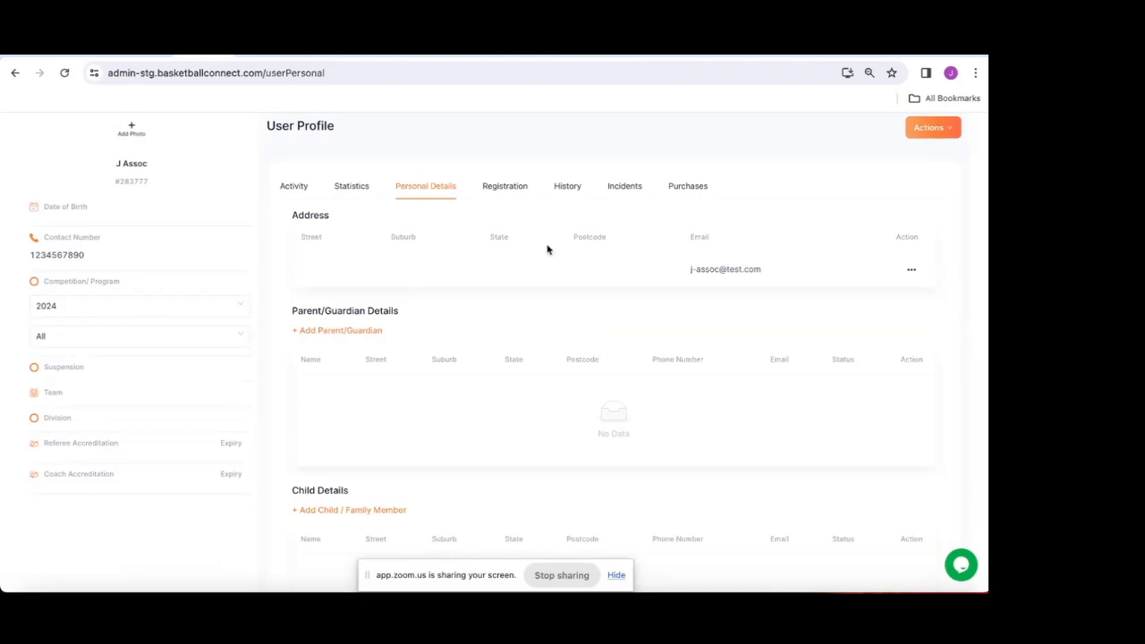
scroll(547, 249, "down", 1)
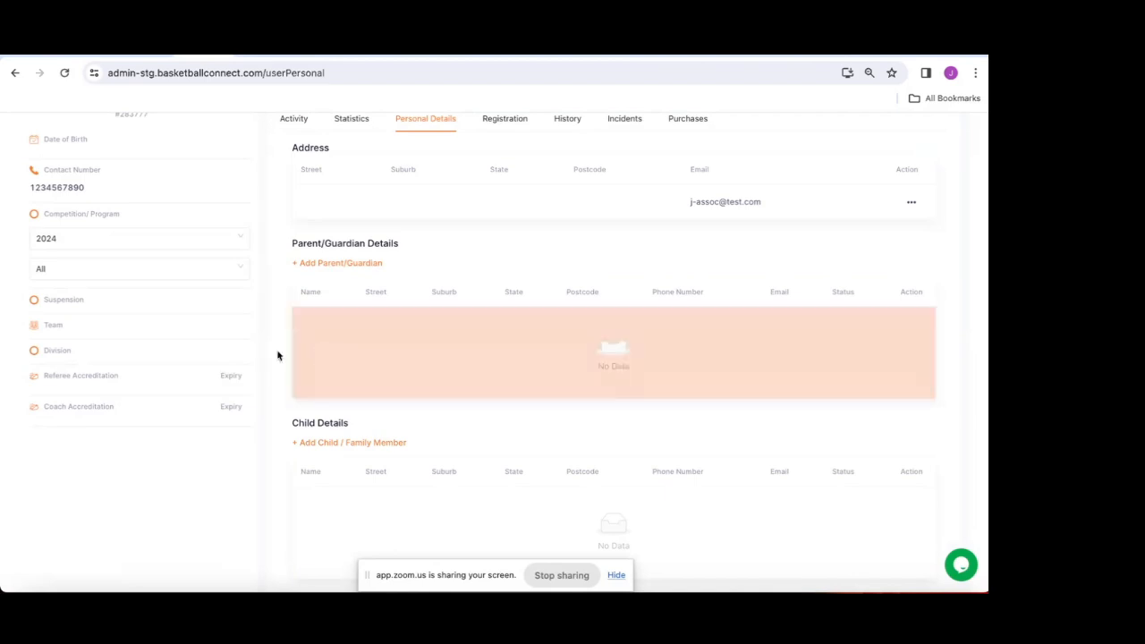
scroll(266, 341, "down", 4)
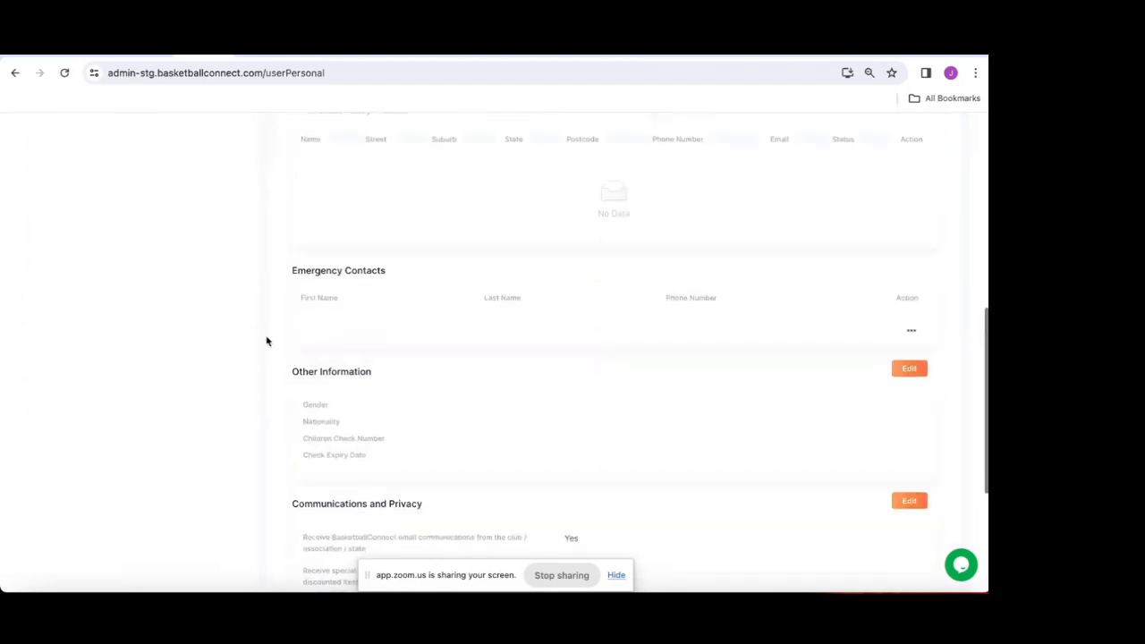
scroll(437, 366, "down", 1)
scroll(438, 367, "down", 2)
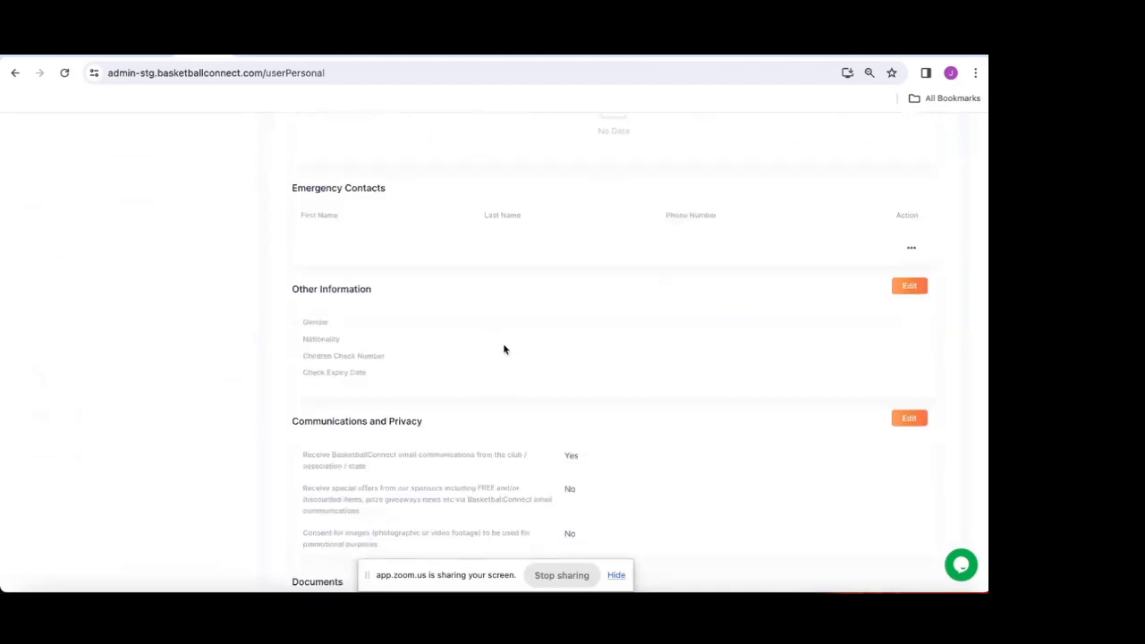
scroll(504, 348, "down", 4)
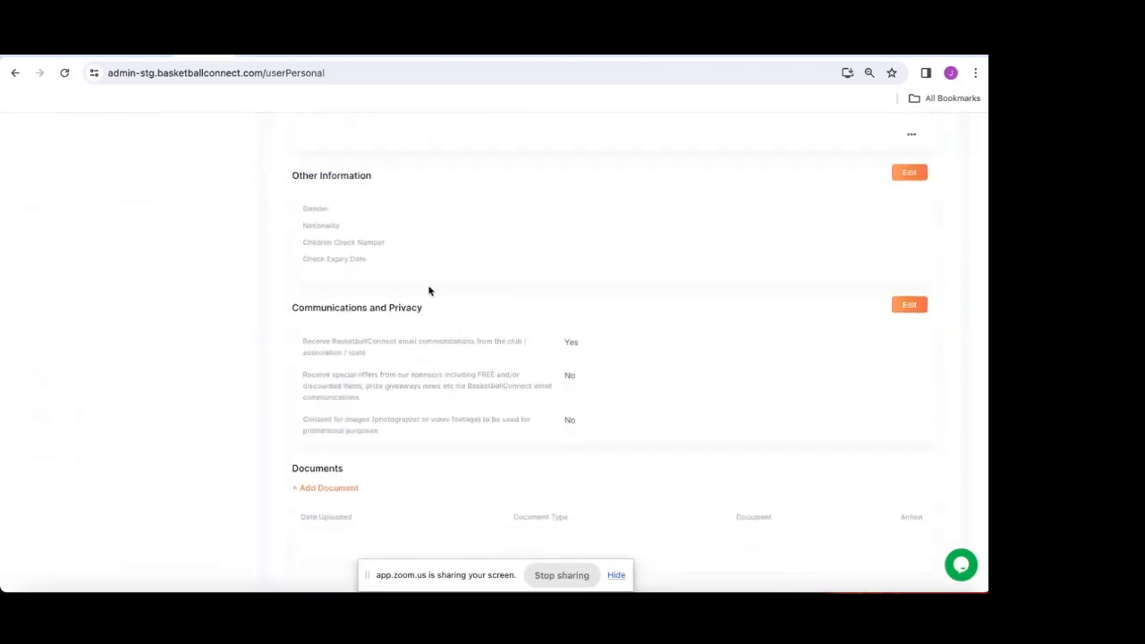
scroll(429, 289, "up", 2)
scroll(430, 289, "up", 10)
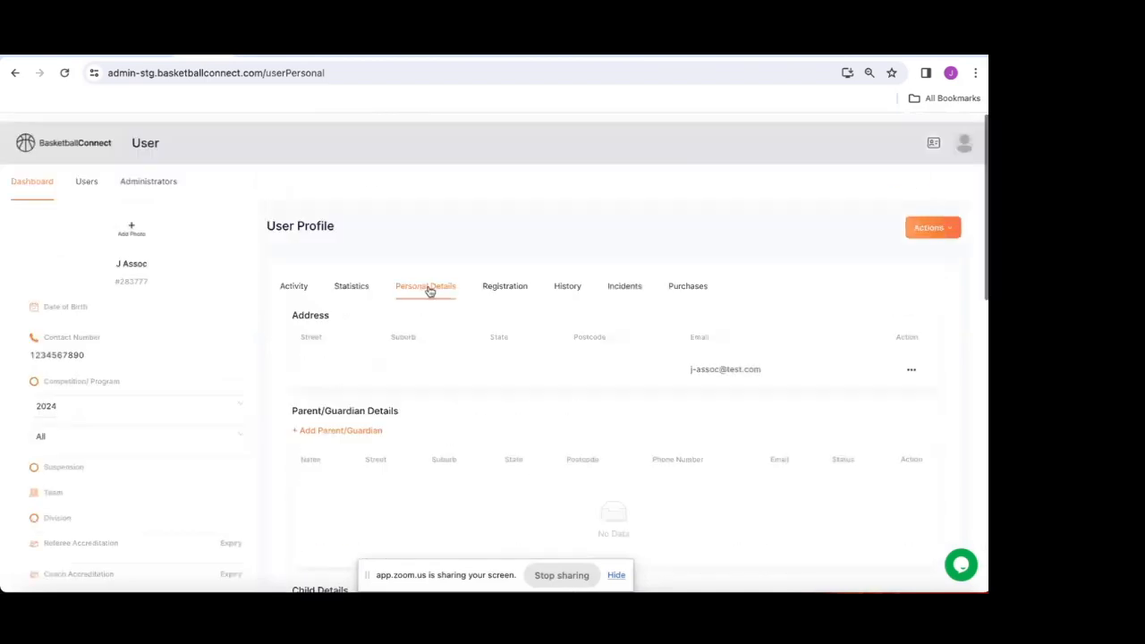
Check the empty Registration and History tabs, then move on to the Incidents tab
left_click(506, 280)
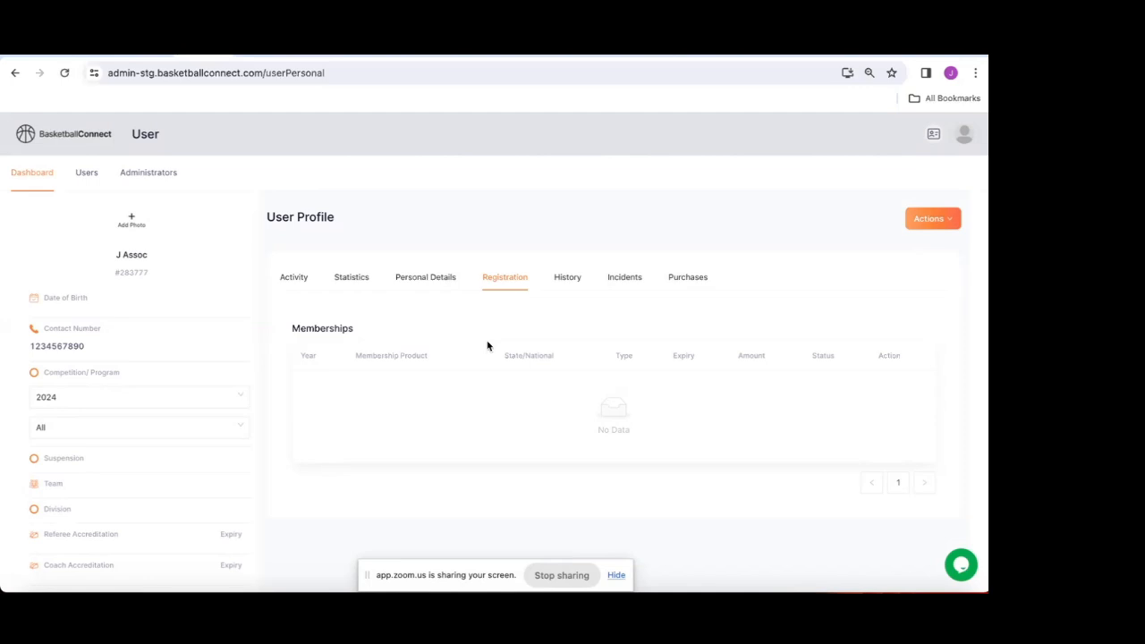
left_click(566, 278)
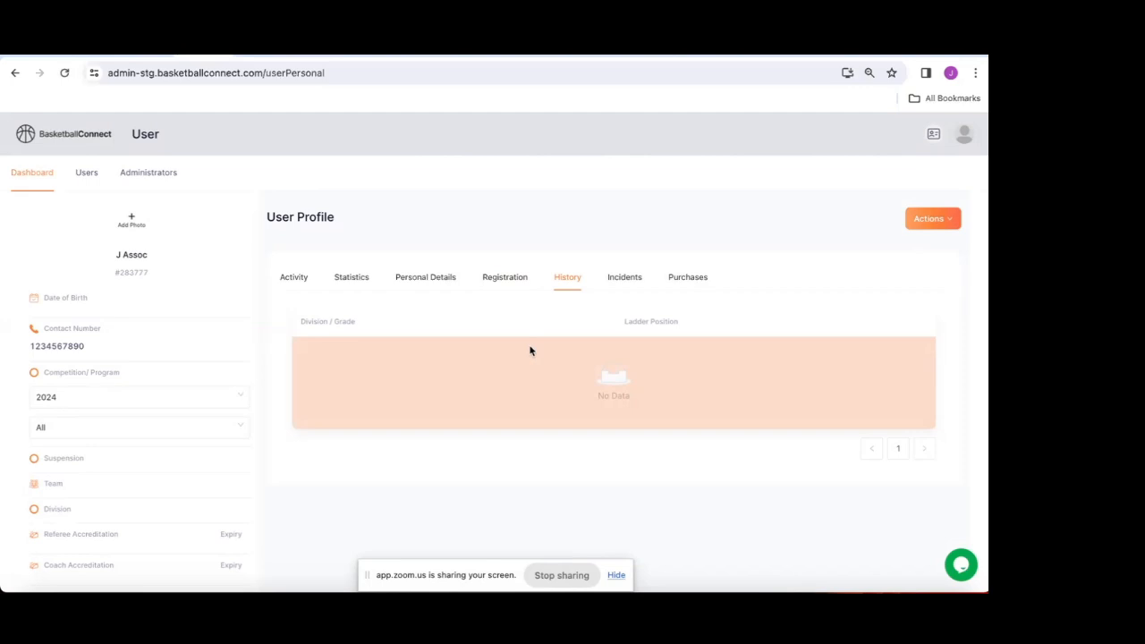
left_click(618, 278)
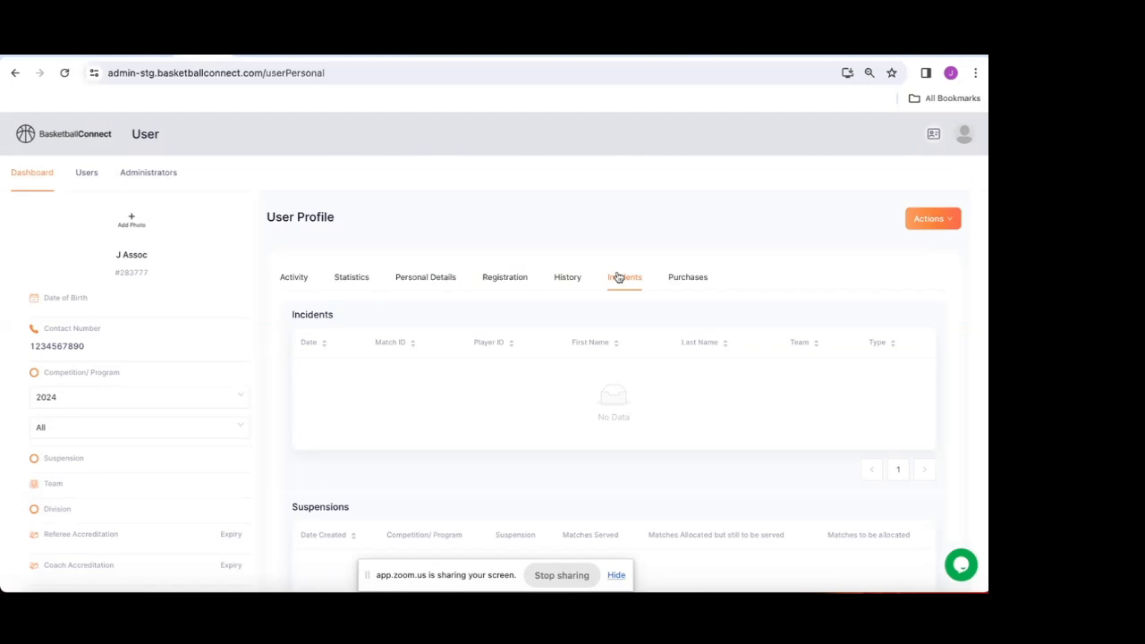
Scroll past the empty Incidents and Suspensions sections and view Purchases showing No Data
scroll(617, 278, "down", 1)
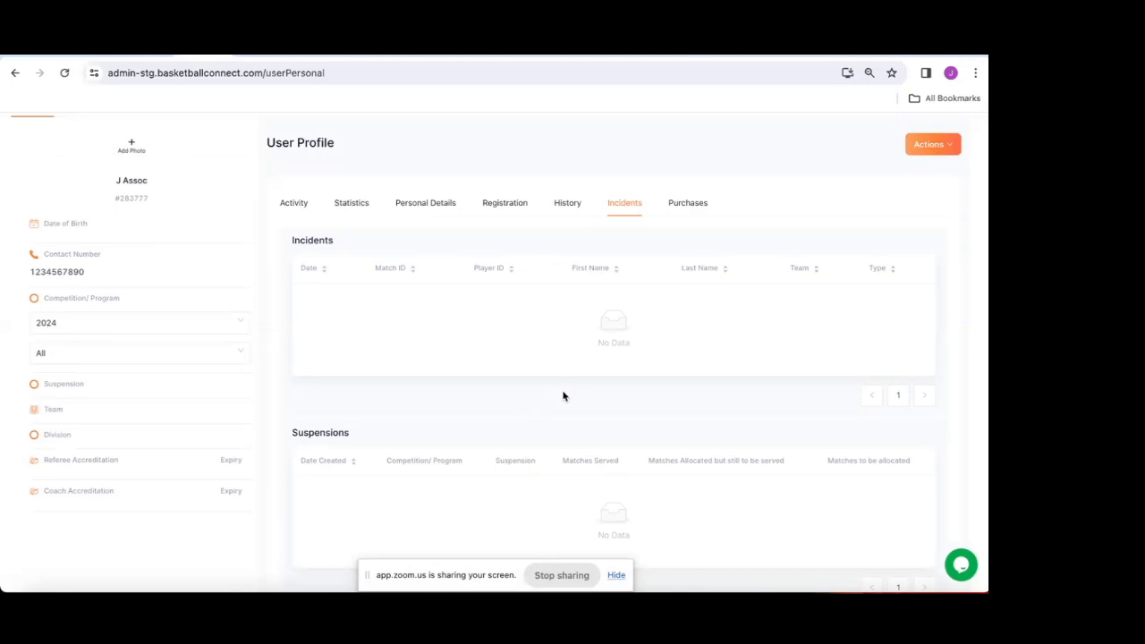
left_click(694, 202)
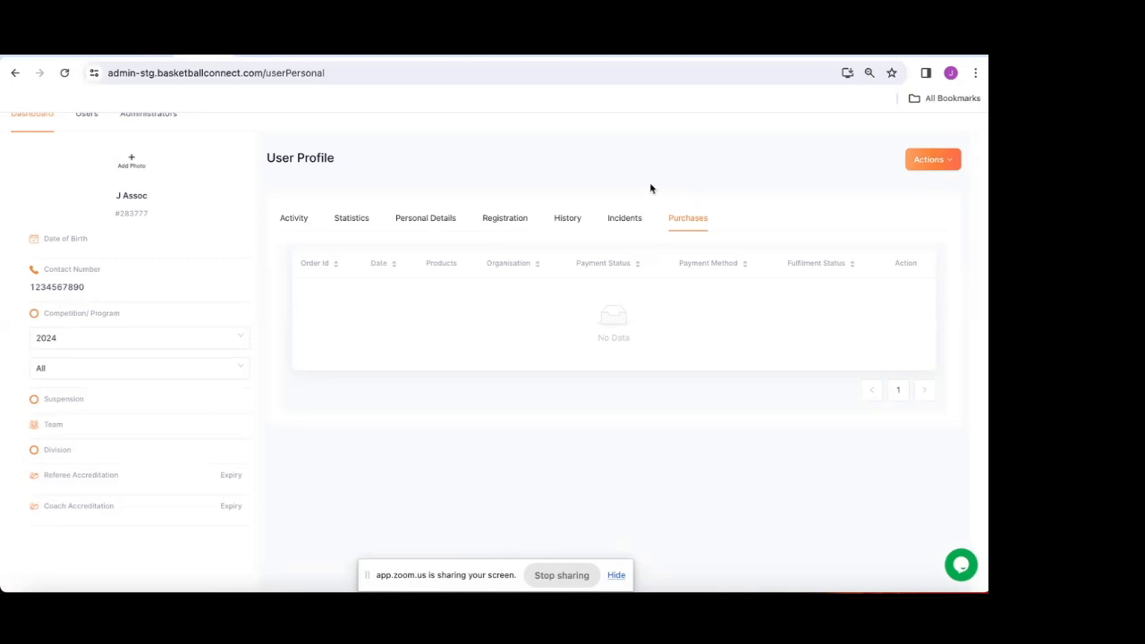
scroll(599, 174, "up", 1)
scroll(572, 199, "up", 1)
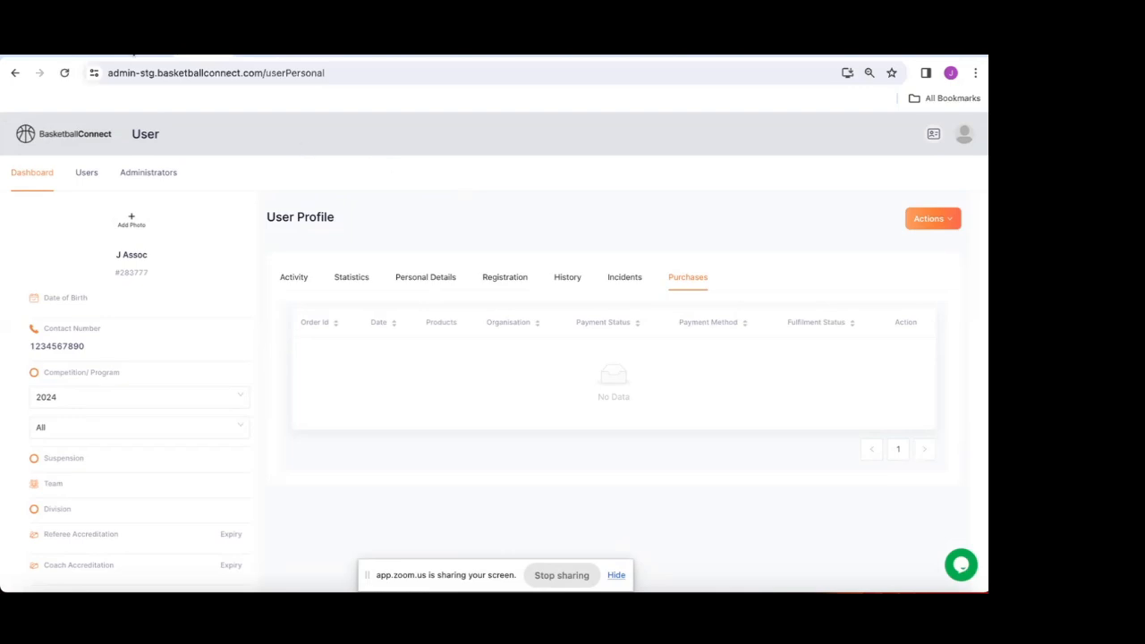
left_click(133, 52)
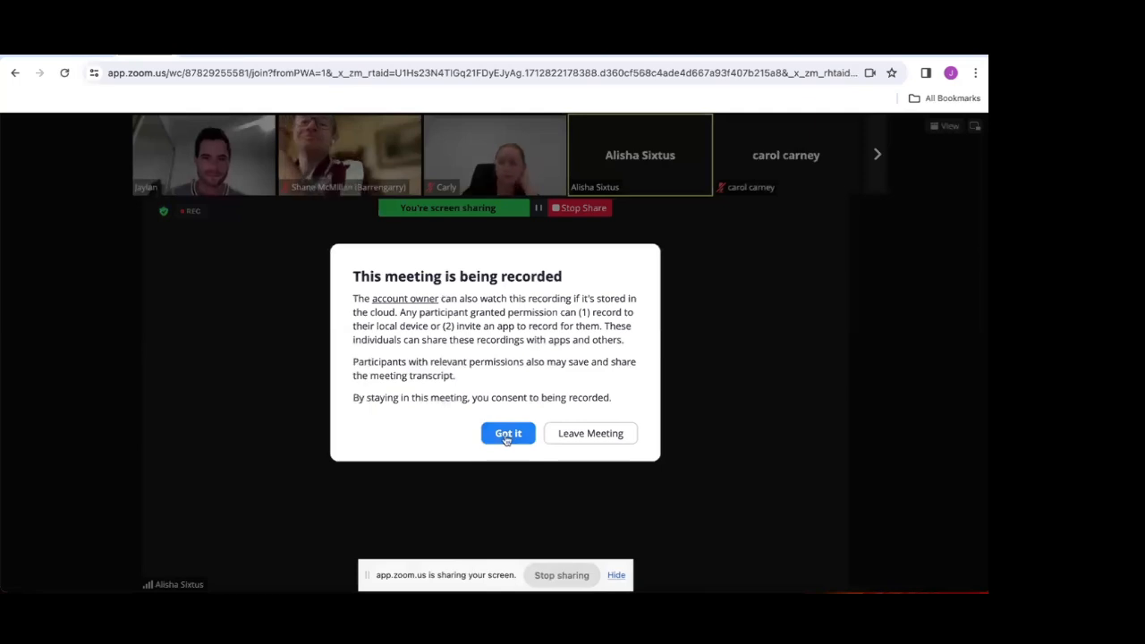
Acknowledge Zoom's recording notice with Got it and go back to the BasketballConnect tab
left_click(506, 436)
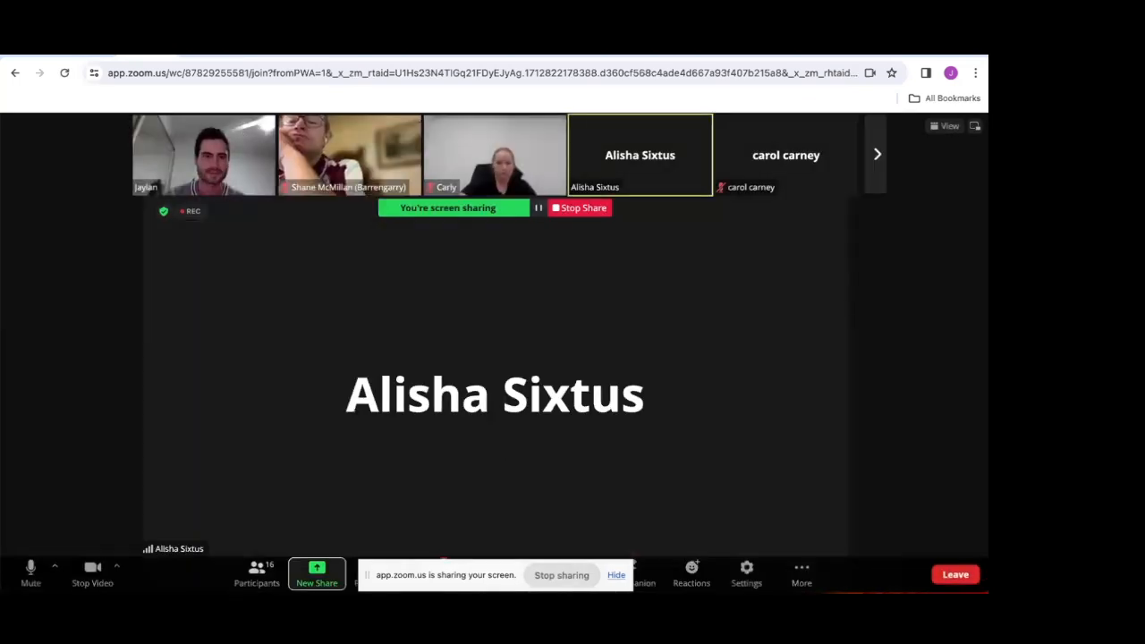
key("ctrl+Tab")
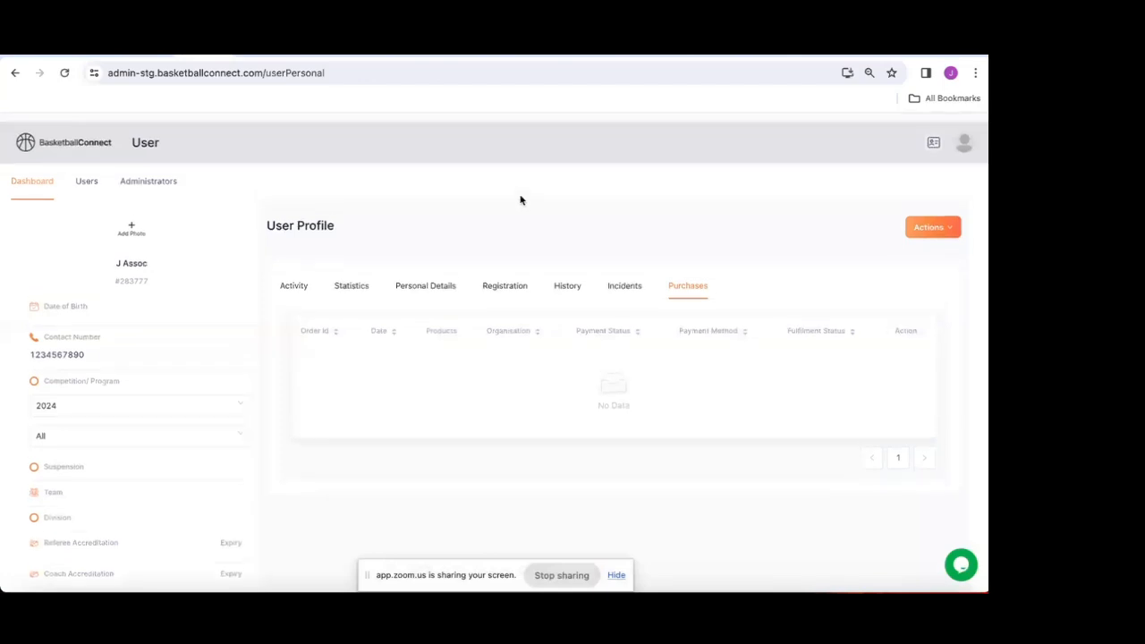
Show the module grid listing Home, User, Registration, Teams, Fixtures and Finance
left_click(933, 139)
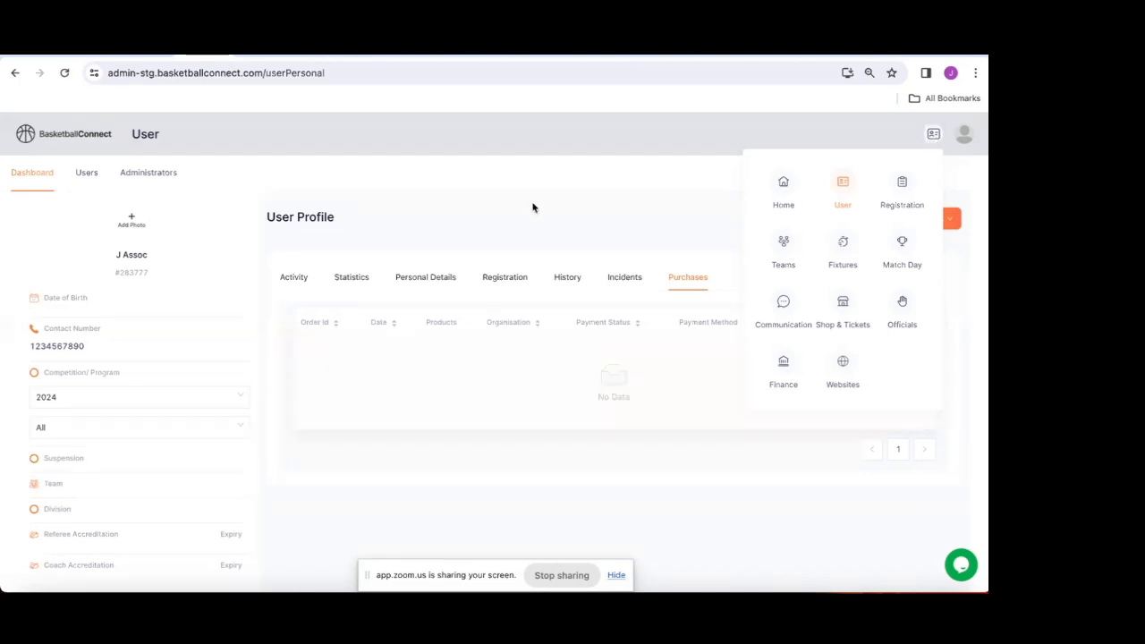
Dismiss the module grid and go to Help and Support from the avatar menu
left_click(494, 168)
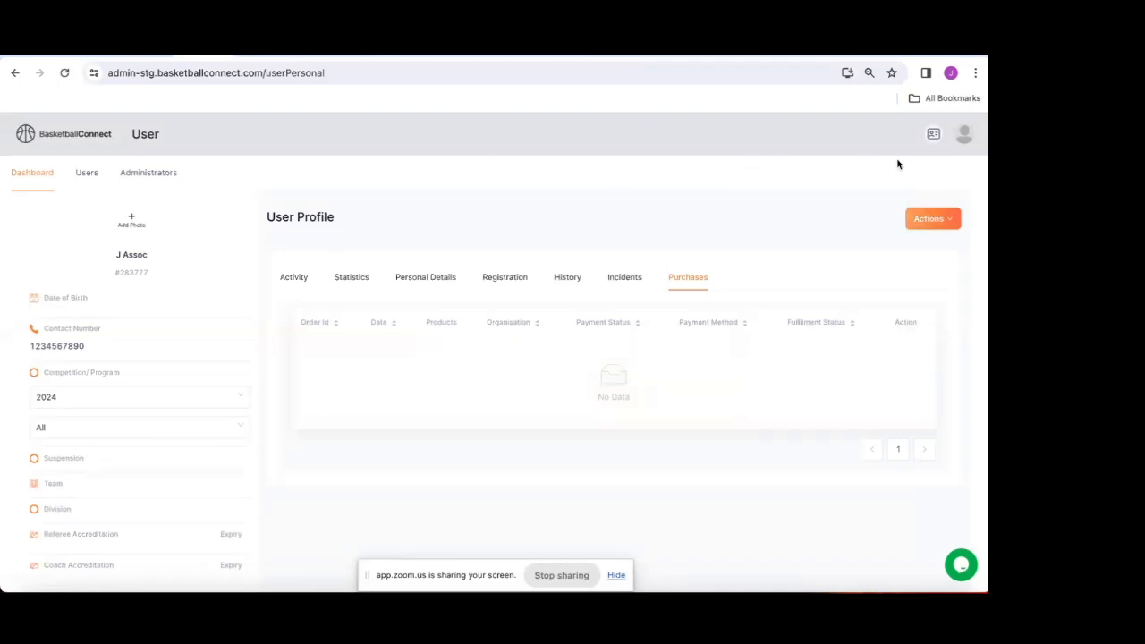
left_click(964, 137)
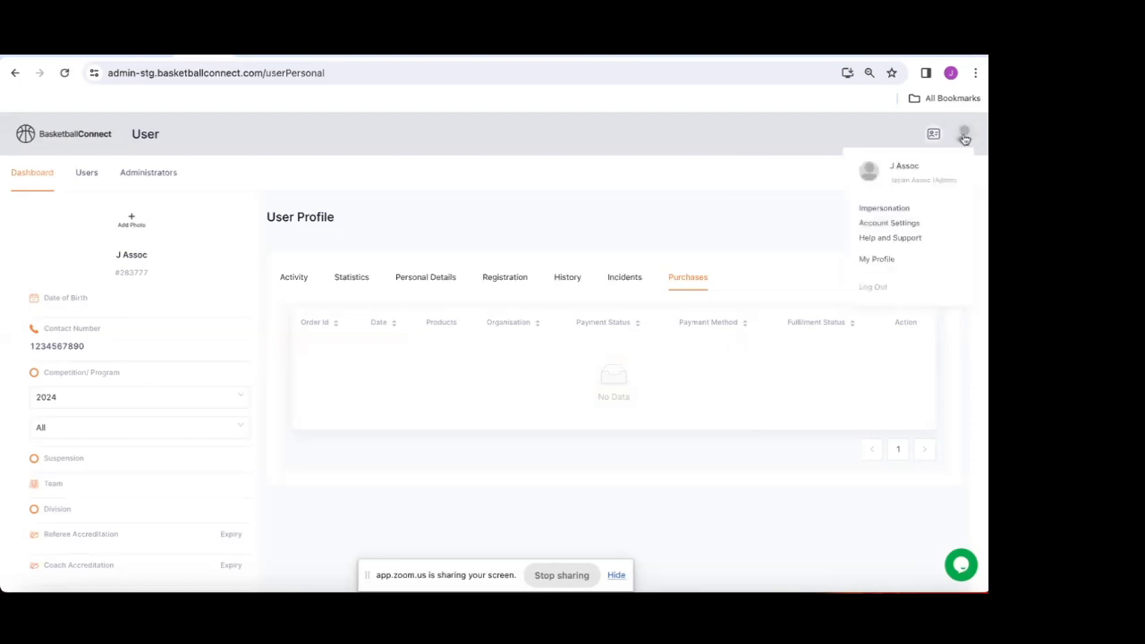
left_click(891, 238)
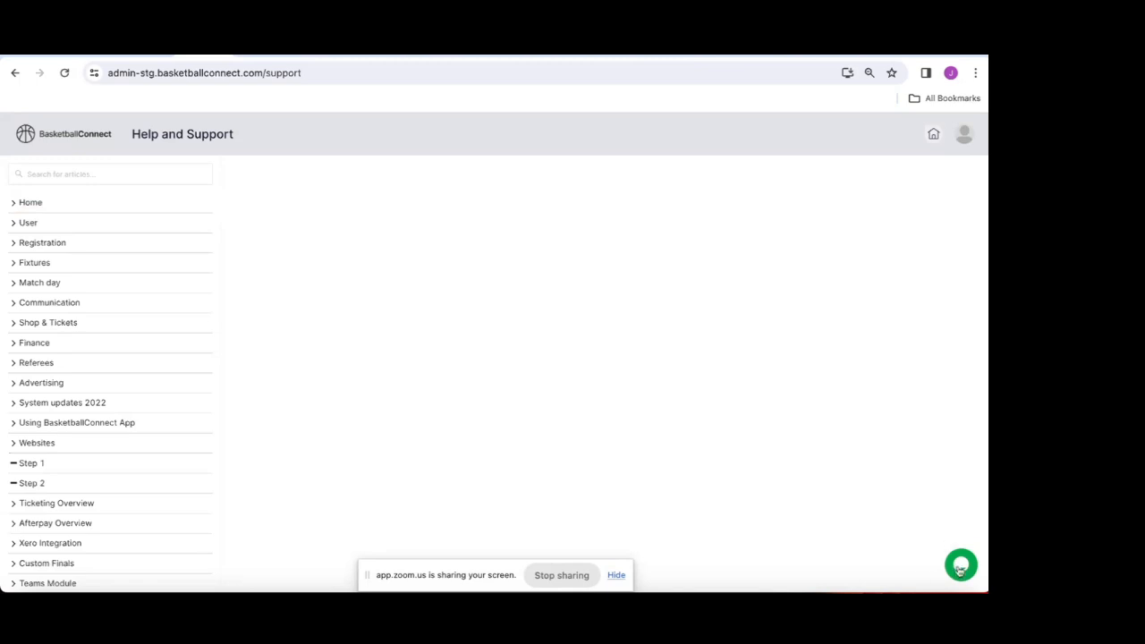
Launch the support contact form from the chat button and select the prefilled email address
left_click(960, 566)
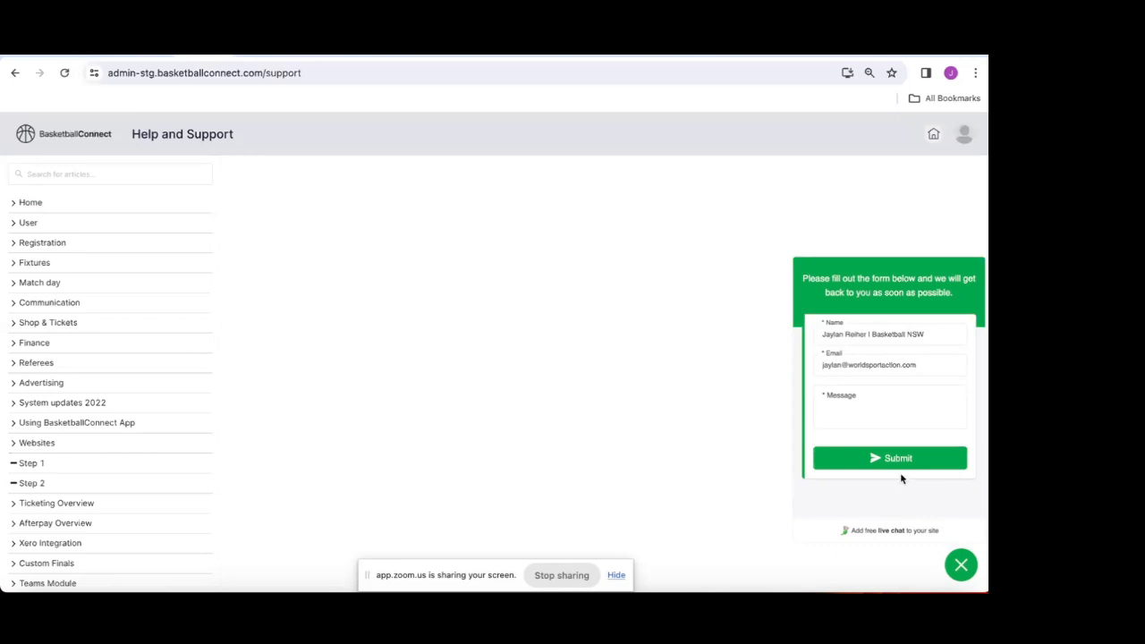
left_click_drag(921, 365, 815, 364)
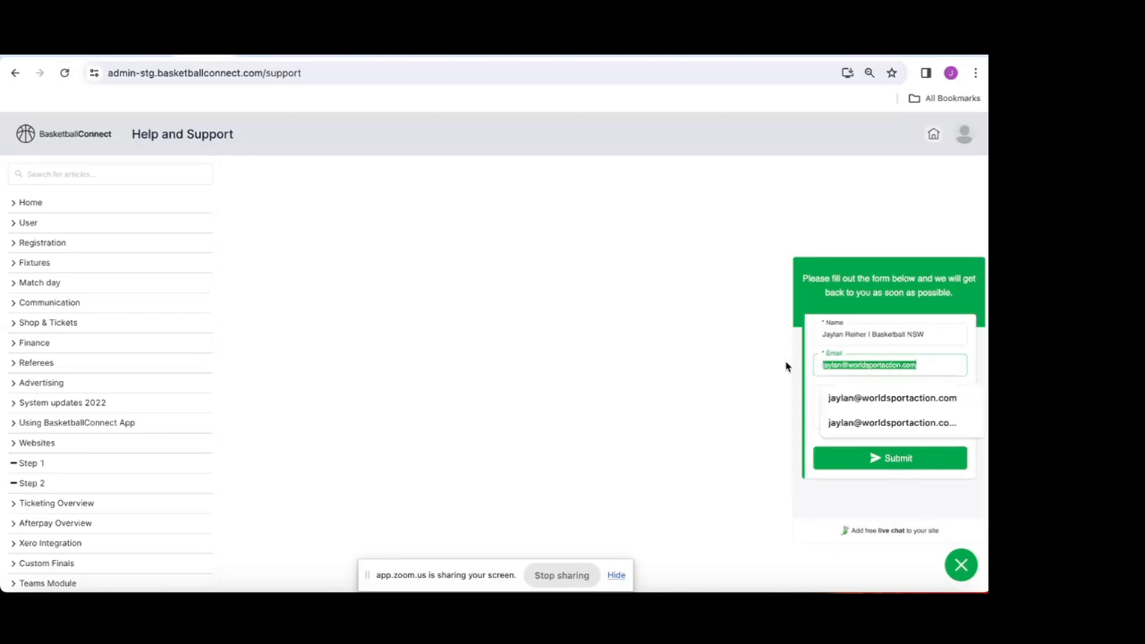